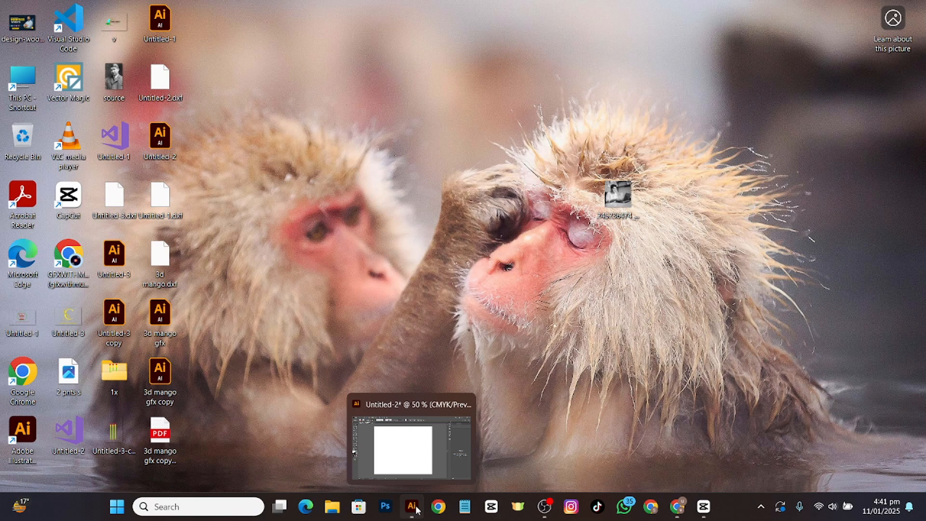
# Switch to the open Untitled-2 document in Adobe Illustrator.
pyautogui.click(413, 506)
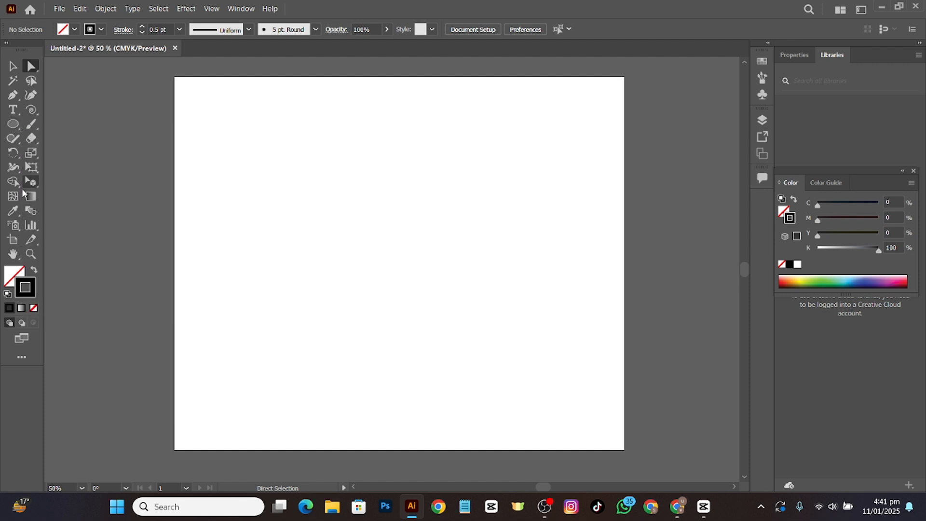
# Draw a small square near the upper edge of the artboard and fill it with black.
pyautogui.moveTo(21, 127); pyautogui.dragTo(58, 126)
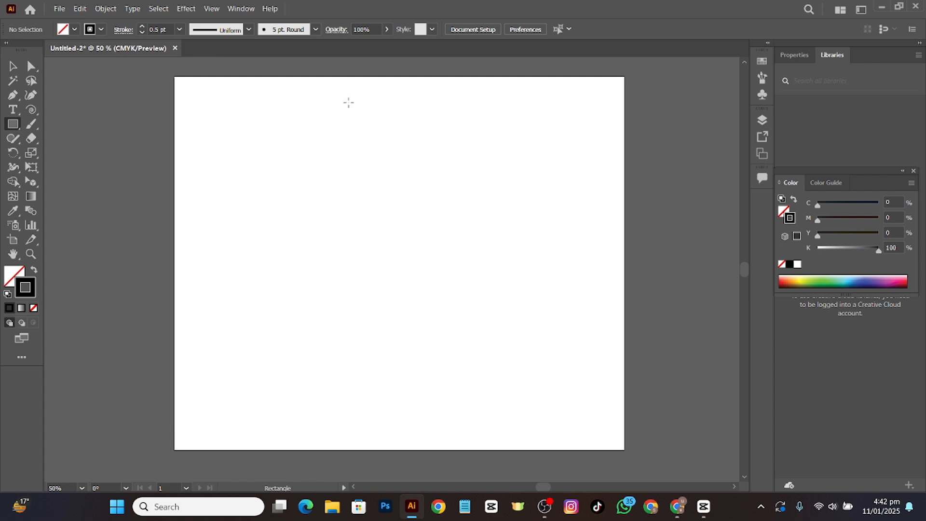
pyautogui.moveTo(348, 102); pyautogui.dragTo(386, 140)
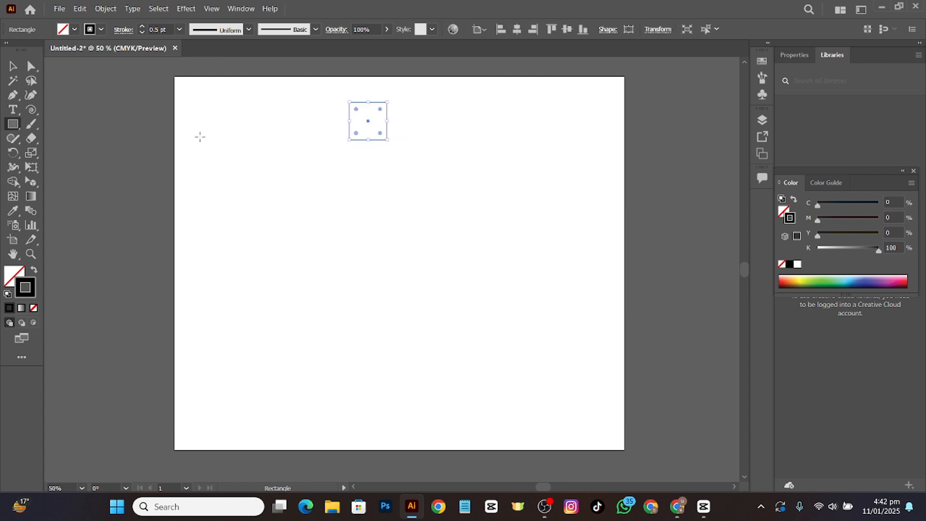
pyautogui.click(15, 276)
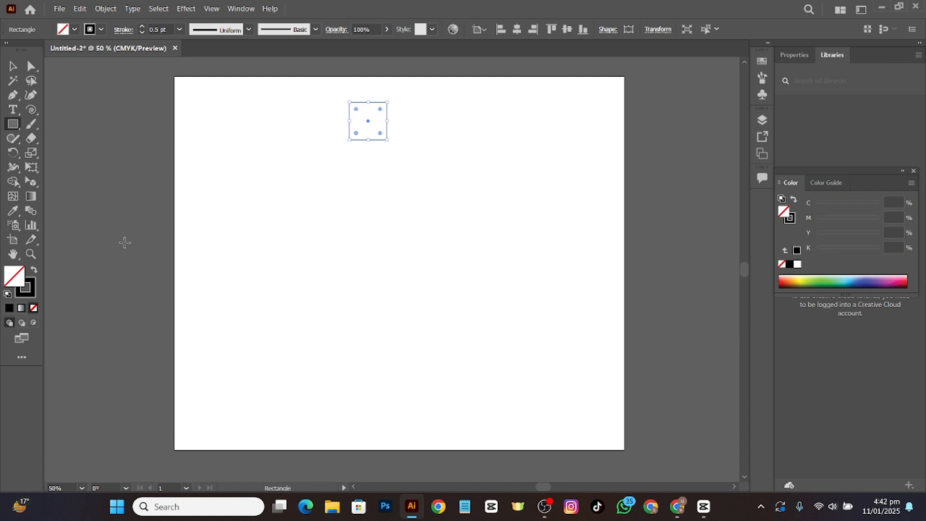
pyautogui.click(797, 250)
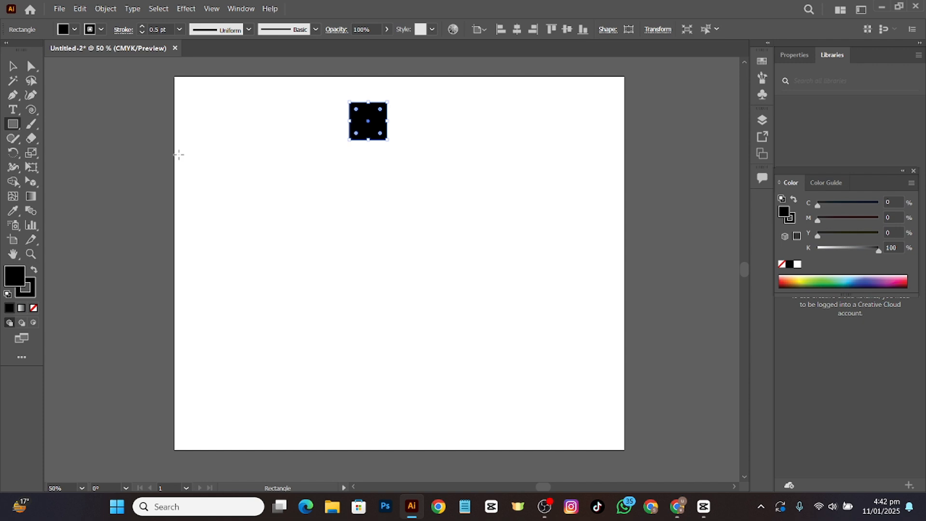
# Draw a black circle about 106 pt in diameter well below the square.
pyautogui.press('l')
pyautogui.moveTo(347, 288); pyautogui.dragTo(395, 335)
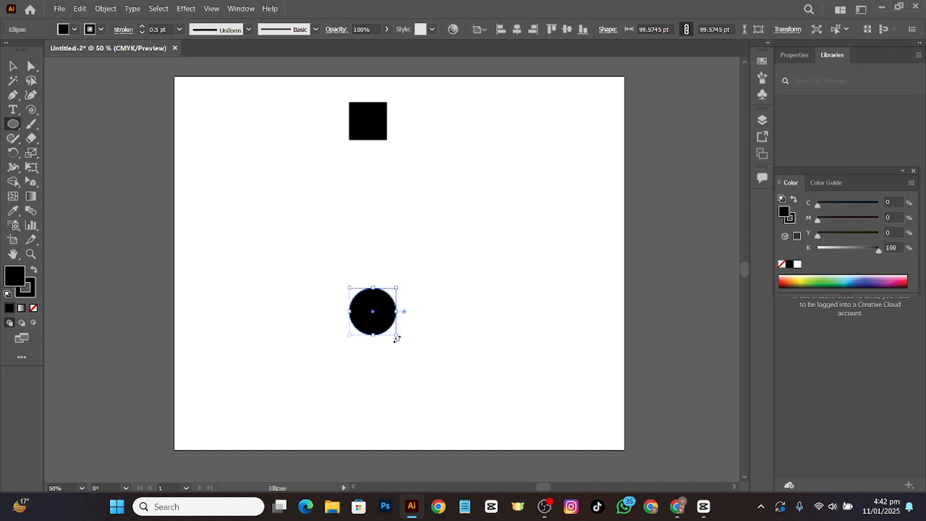
pyautogui.moveTo(396, 336); pyautogui.dragTo(400, 339)
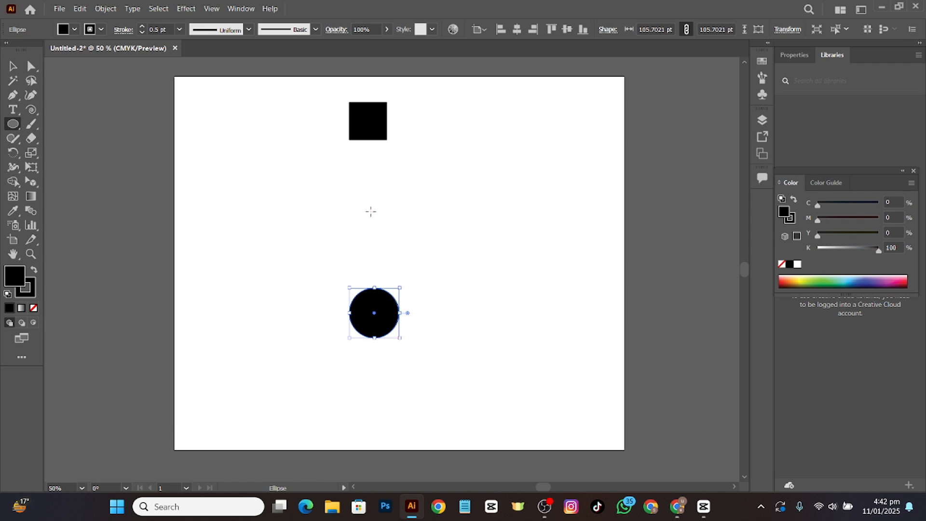
# Expand the fill and stroke of both the square and the circle, and blend the square into the circle.
pyautogui.press('a')
pyautogui.moveTo(402, 85); pyautogui.dragTo(361, 351)
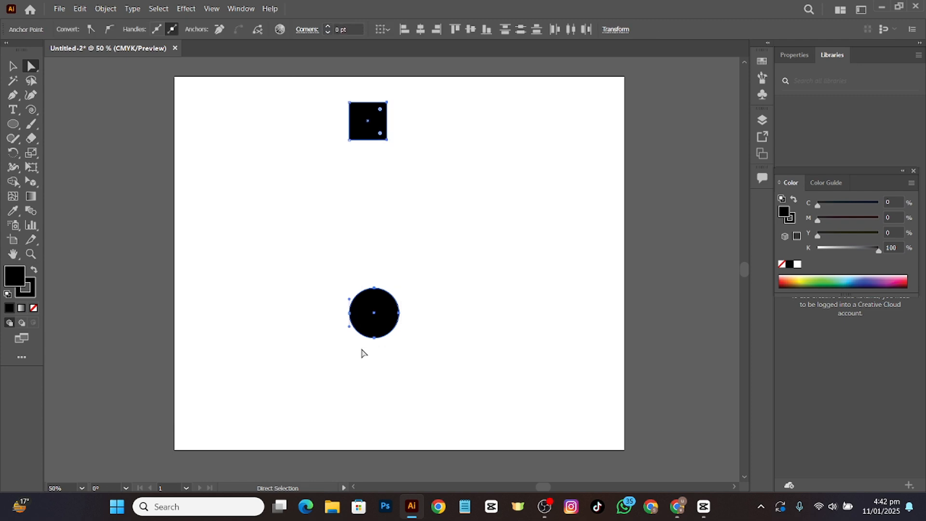
pyautogui.click(105, 9)
pyautogui.click(179, 147)
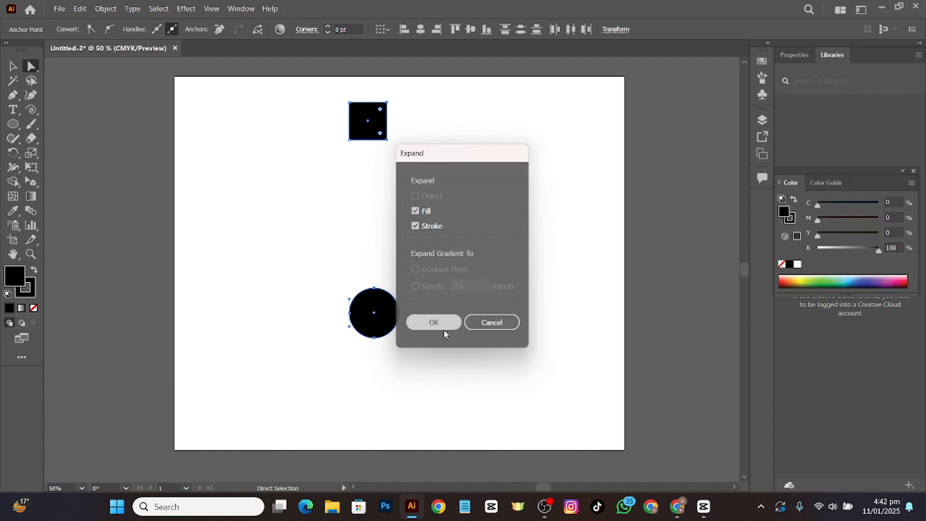
pyautogui.click(434, 324)
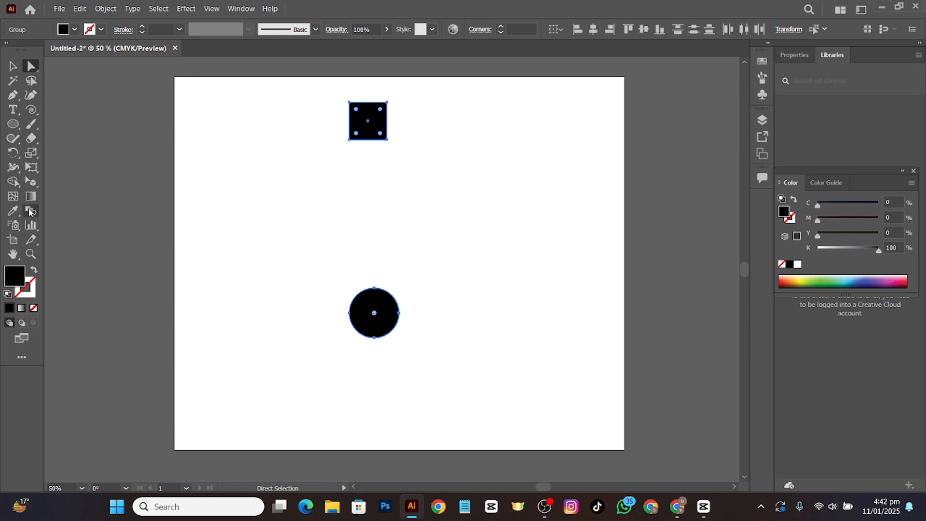
pyautogui.press('w')
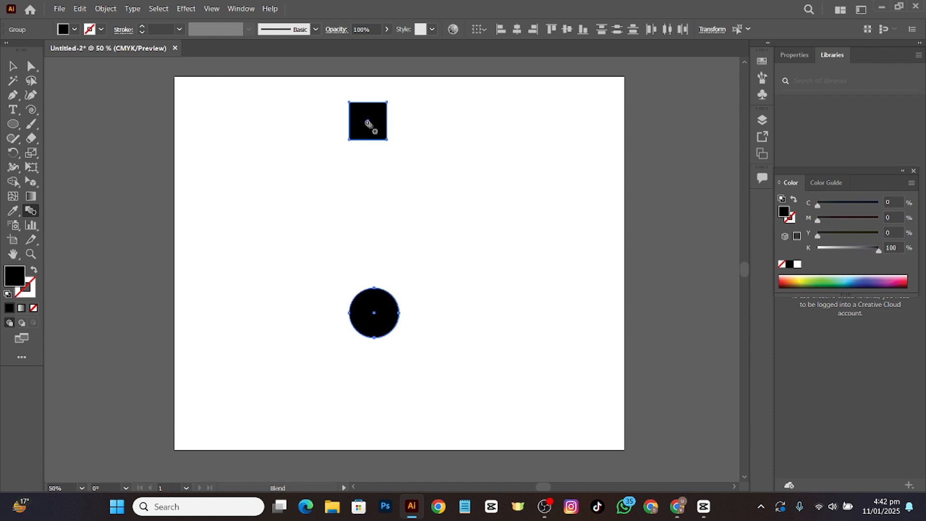
pyautogui.click(373, 316)
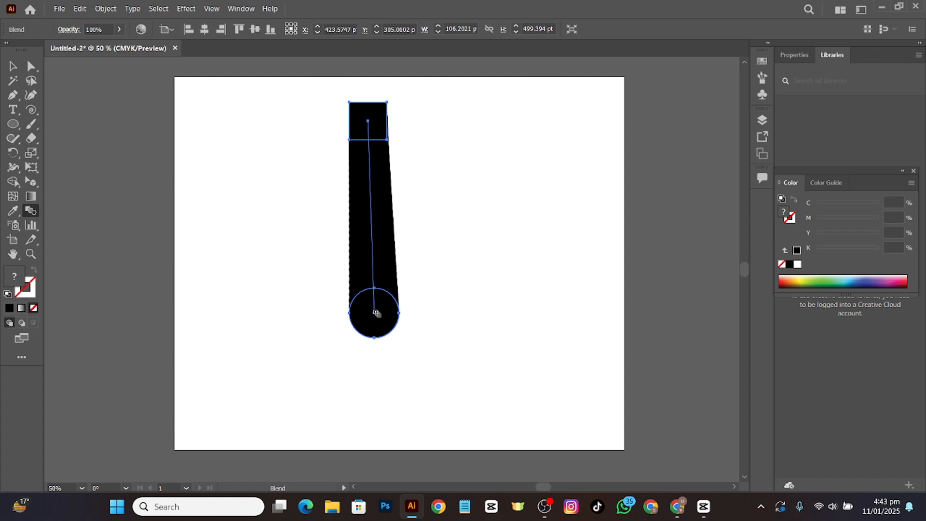
# Delete the square-to-circle blend together with its leftover path pieces.
pyautogui.press('a')
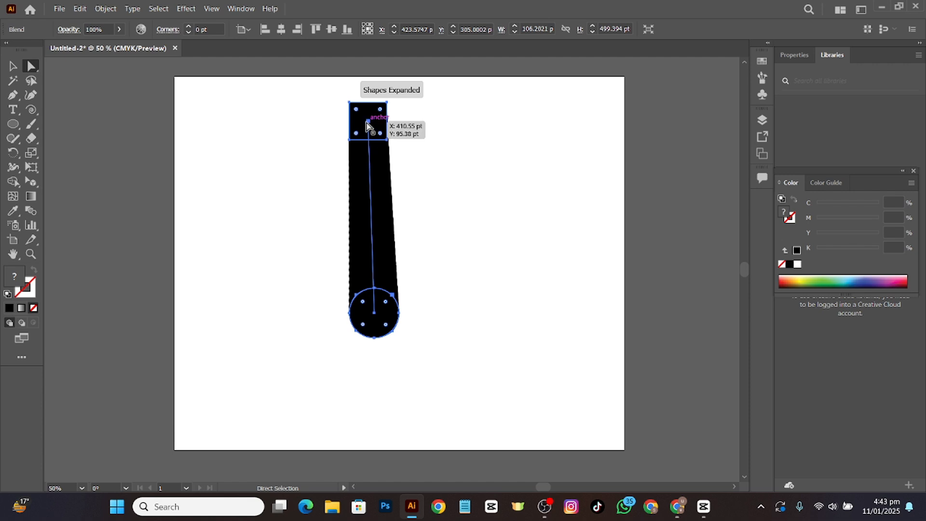
pyautogui.click(399, 118)
pyautogui.moveTo(399, 99); pyautogui.dragTo(327, 296)
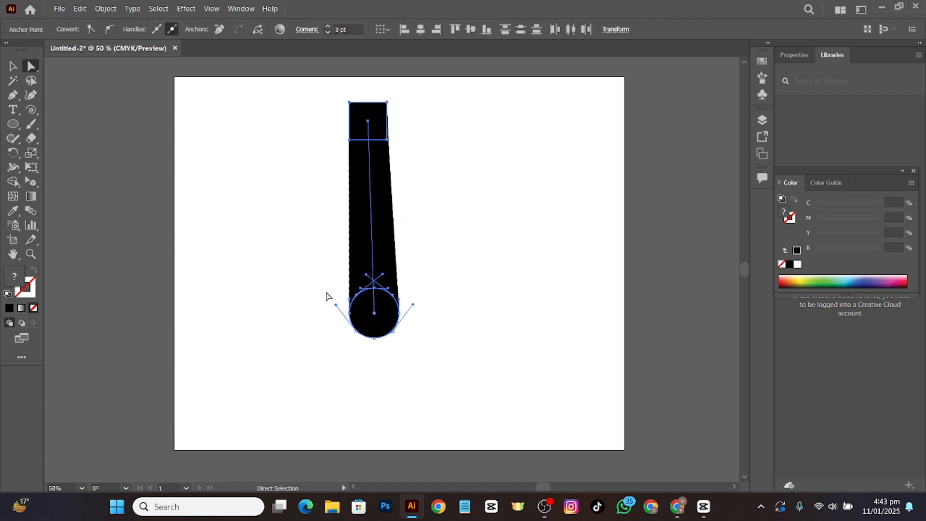
pyautogui.click(327, 295)
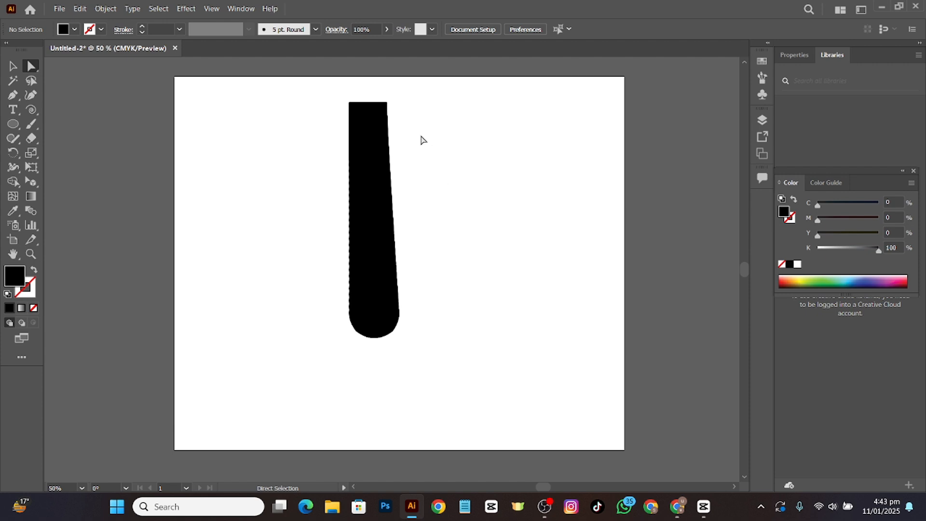
pyautogui.moveTo(388, 101); pyautogui.dragTo(316, 342)
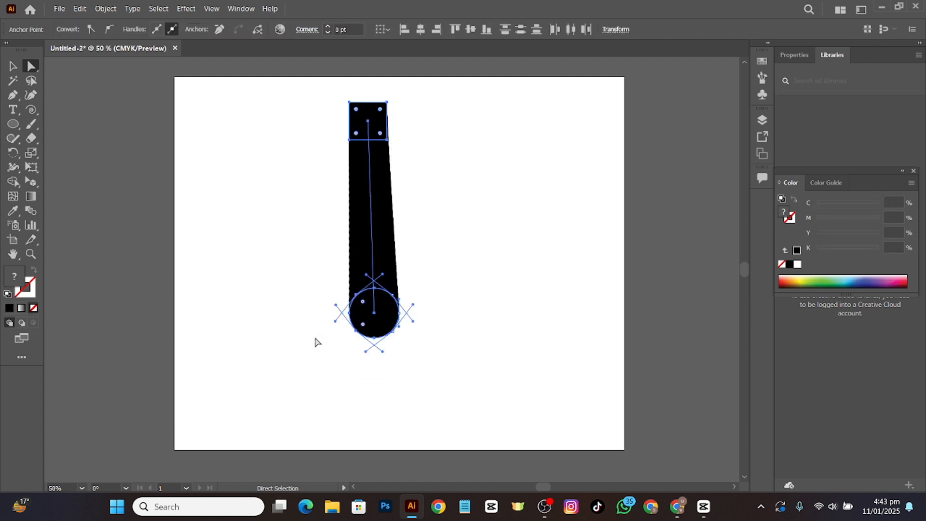
pyautogui.press('Delete')
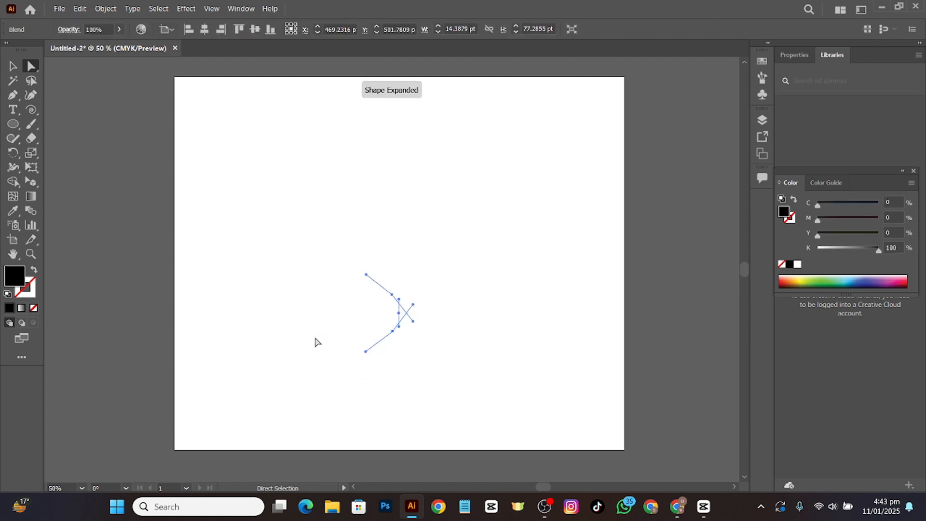
pyautogui.press('Delete')
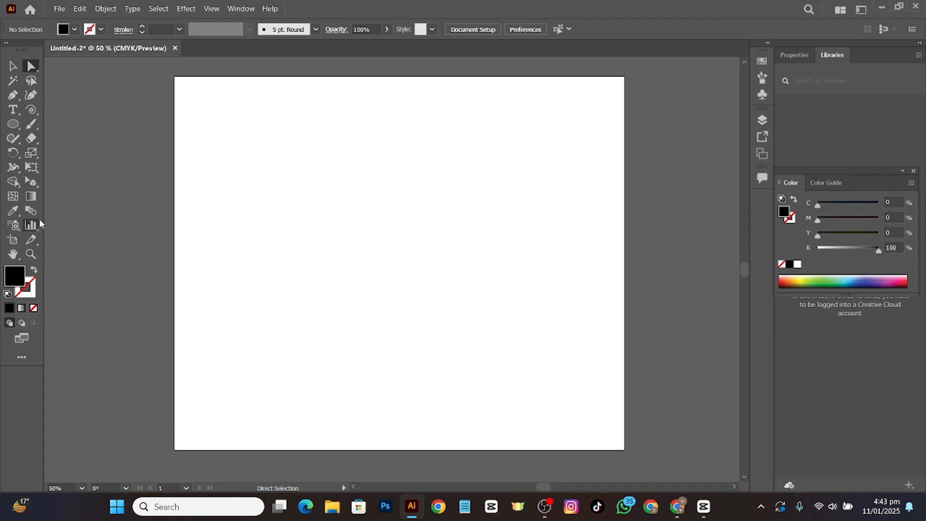
# Draw a narrow upright ellipse about 33 by 76 pt in the upper middle of the artboard, filled with black.
pyautogui.click(12, 124)
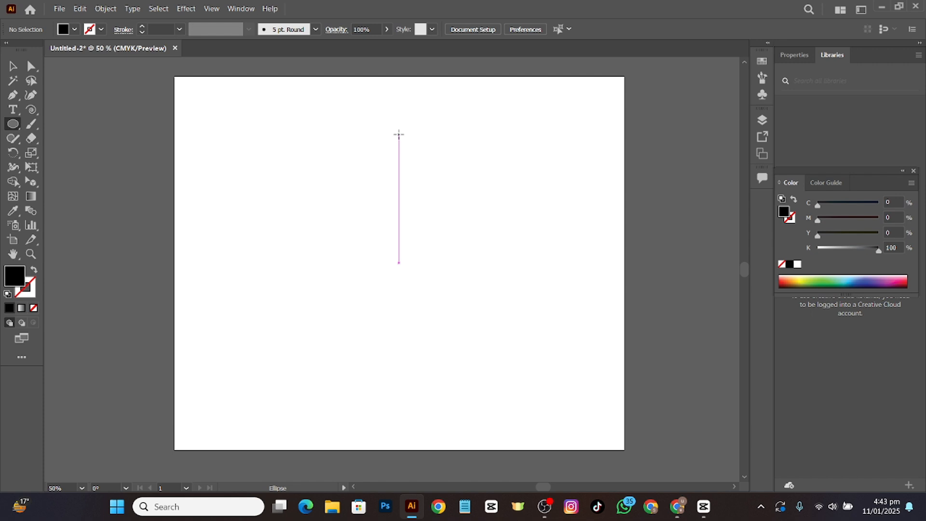
pyautogui.moveTo(399, 134); pyautogui.dragTo(415, 169)
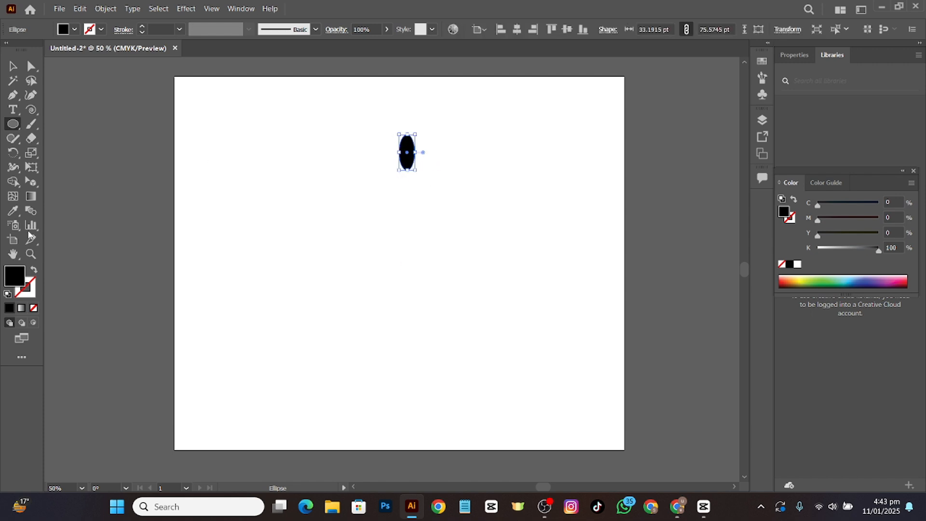
pyautogui.click(35, 309)
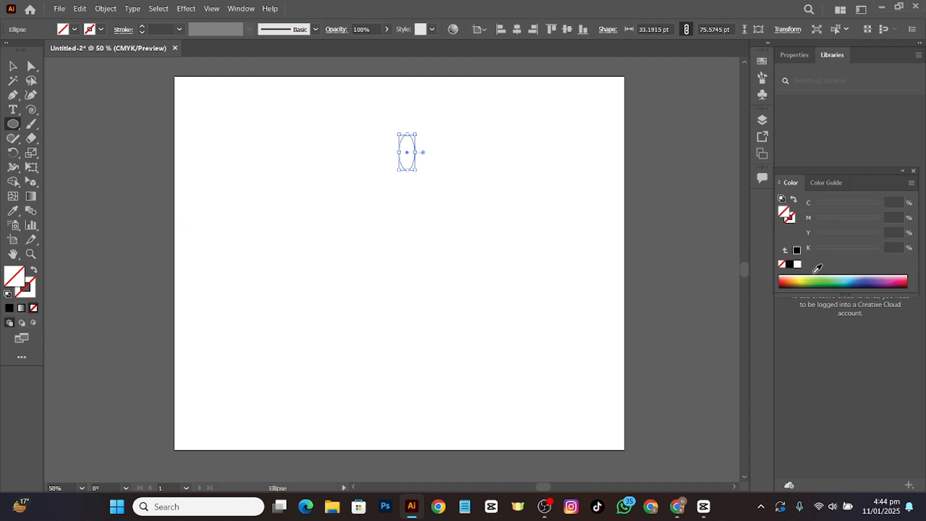
pyautogui.click(790, 265)
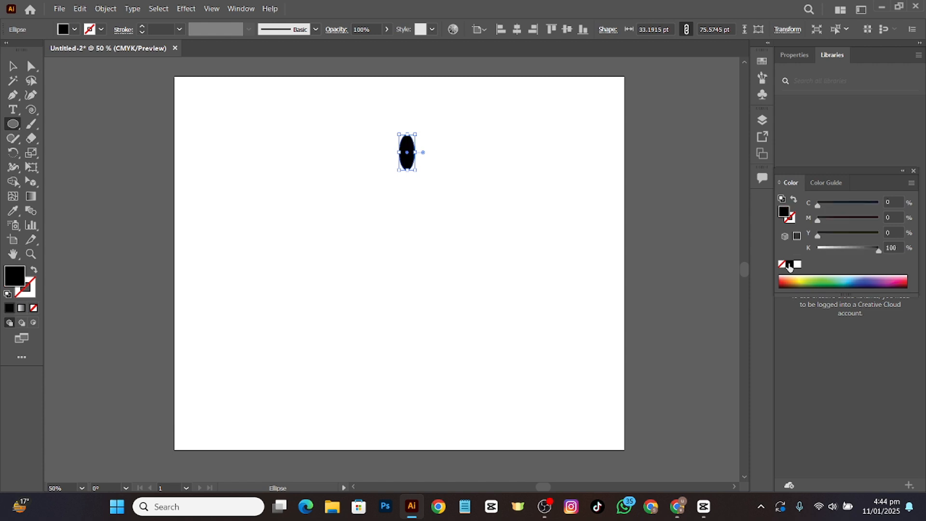
pyautogui.moveTo(727, 245); pyautogui.dragTo(548, 296)
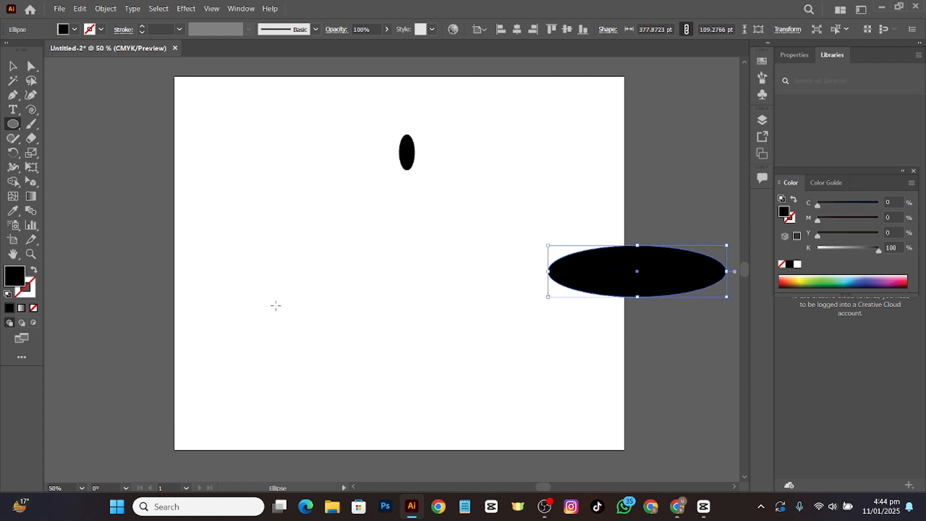
pyautogui.press('Delete')
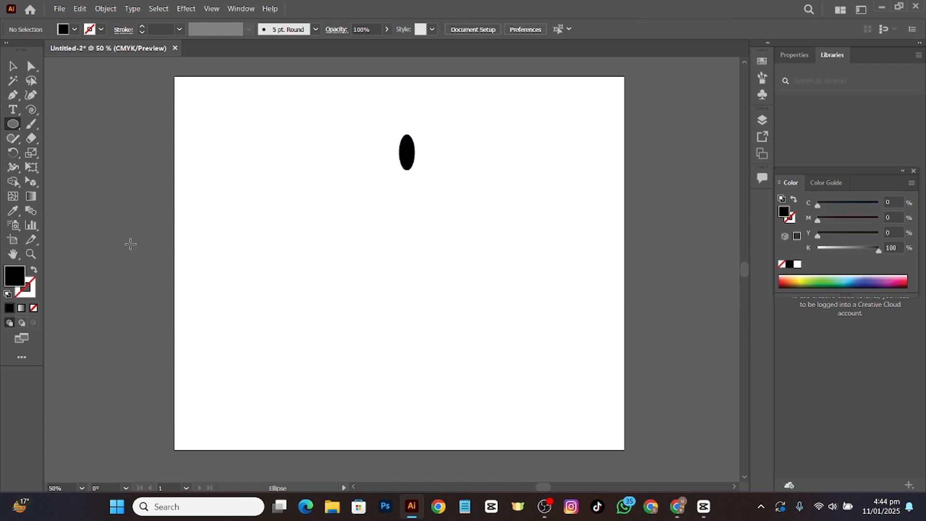
# Delete the small black ellipse from the artboard.
pyautogui.press('a')
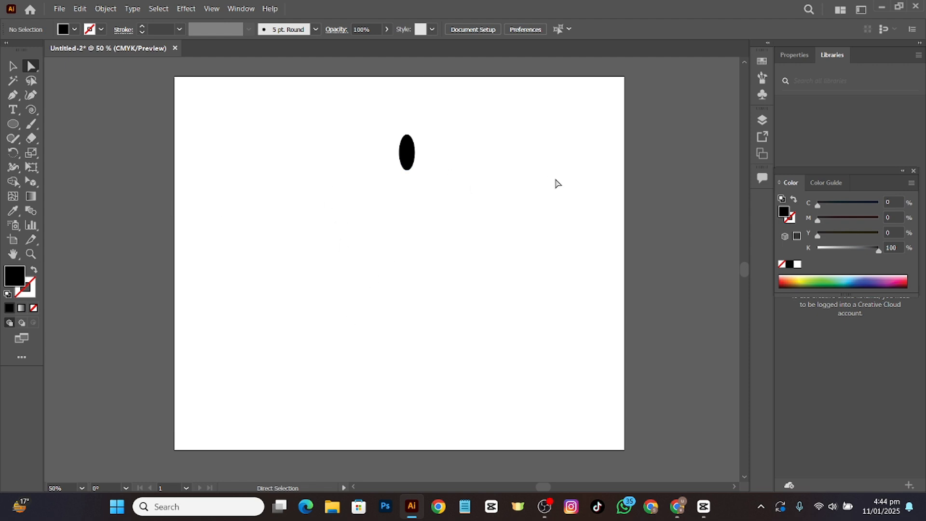
pyautogui.moveTo(432, 154); pyautogui.dragTo(384, 186)
pyautogui.press('Delete')
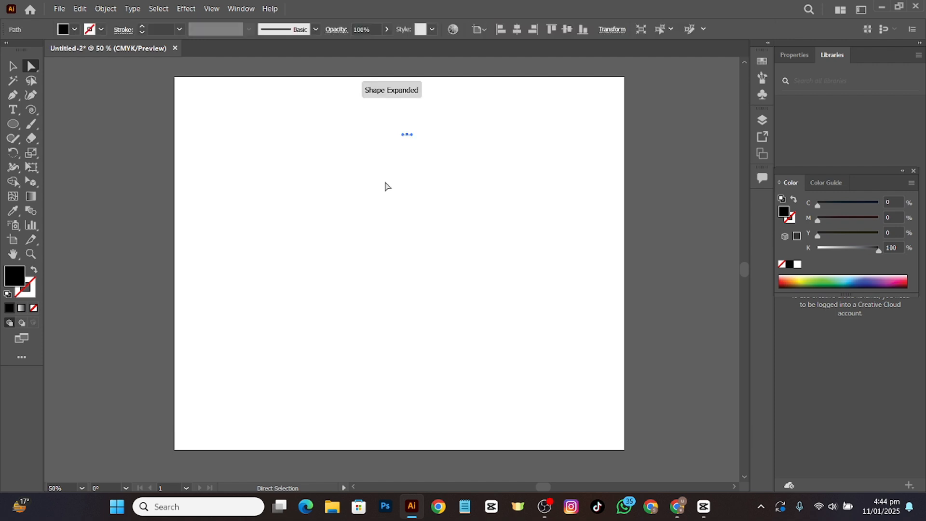
pyautogui.click(397, 165)
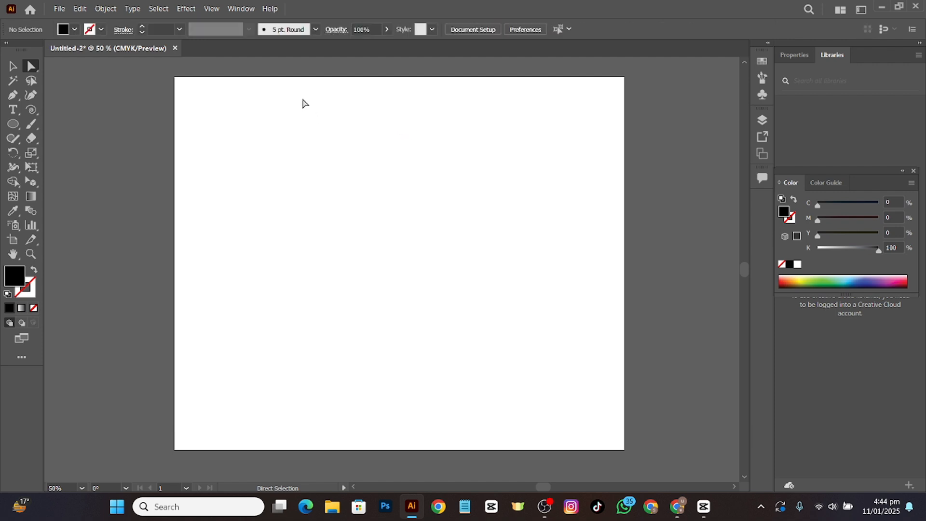
# Set the drawing appearance to no fill with a black 0.5 pt stroke.
pyautogui.click(34, 309)
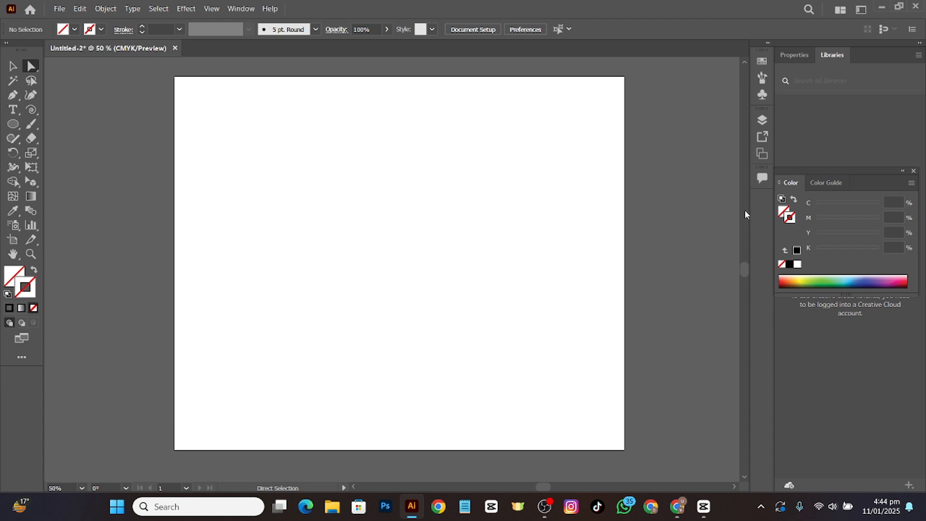
pyautogui.click(790, 264)
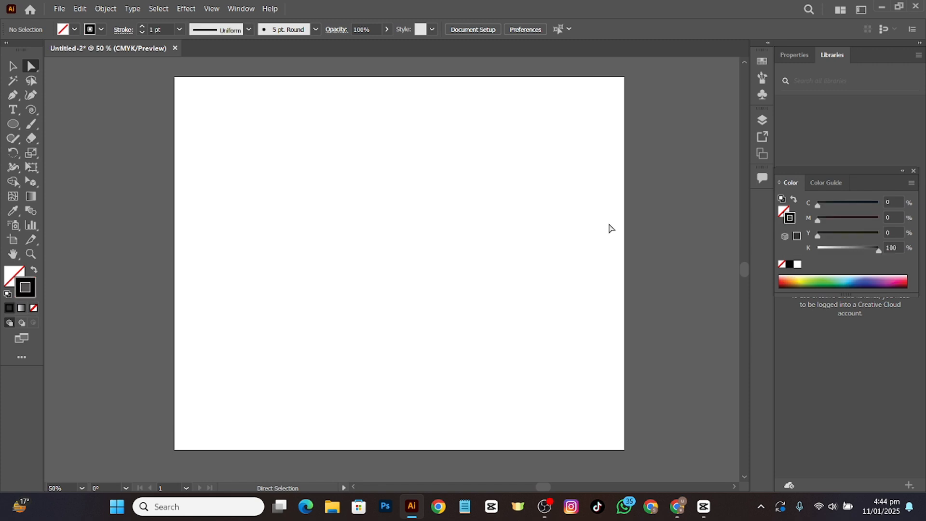
pyautogui.click(142, 27)
pyautogui.click(142, 32)
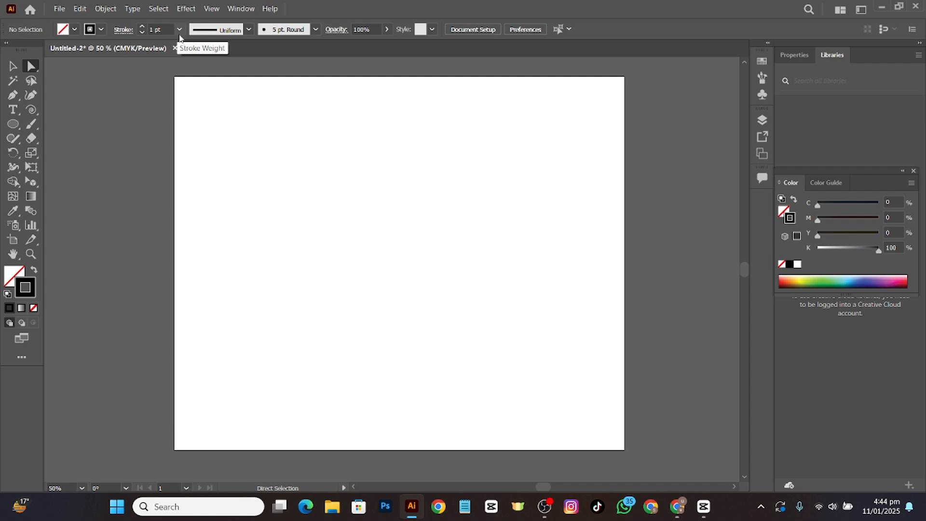
pyautogui.click(179, 30)
pyautogui.click(190, 58)
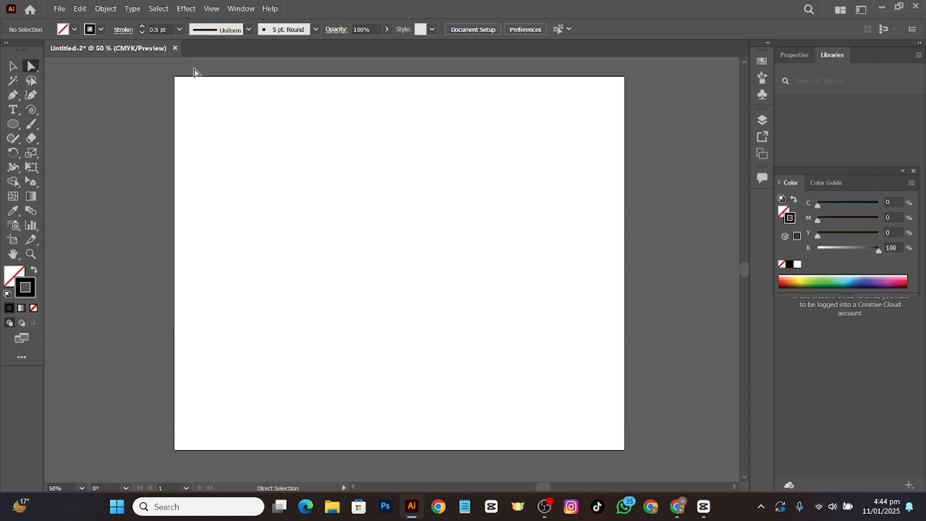
pyautogui.click(141, 33)
# Draw a narrow upright ellipse outline in the upper middle of the artboard and delete the stray tiny ellipse beside it.
pyautogui.click(13, 124)
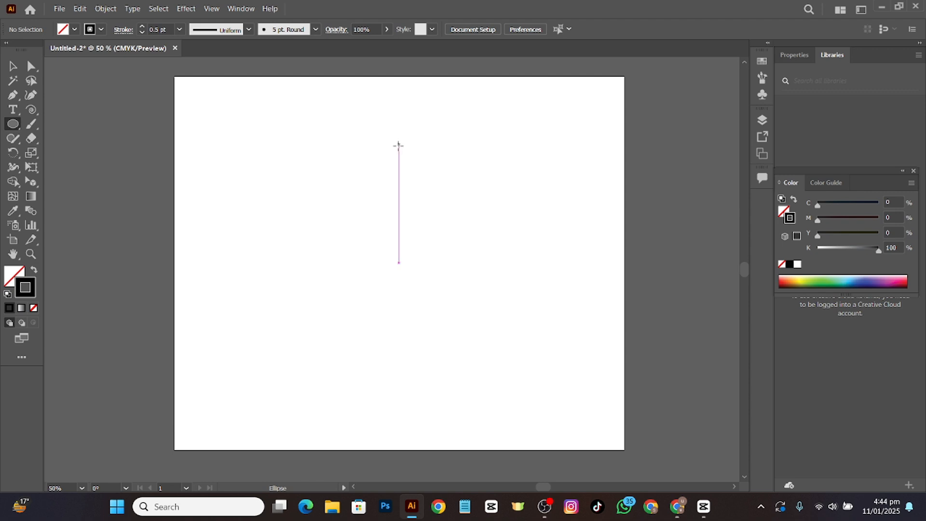
pyautogui.moveTo(399, 144)
pyautogui.mouseDown()
pyautogui.moveTo(424, 195)
pyautogui.moveTo(403, 161)
pyautogui.mouseUp()
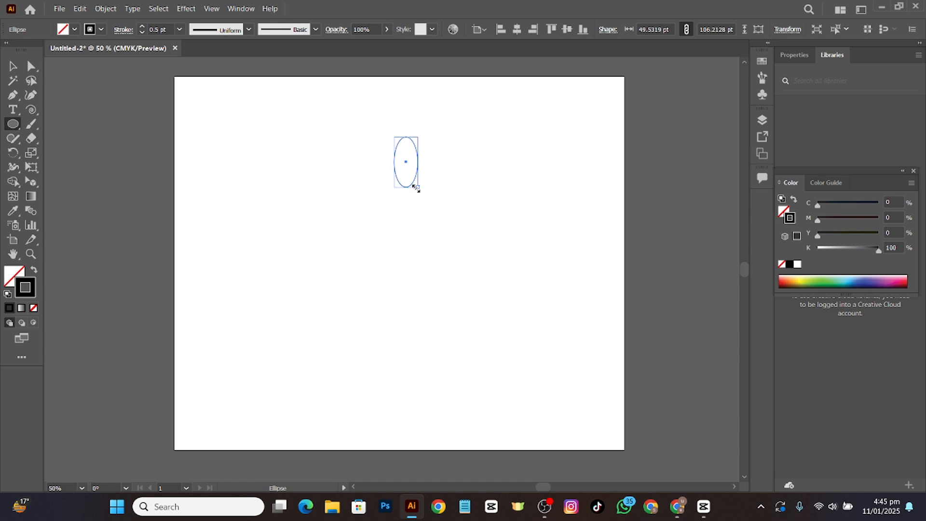
pyautogui.moveTo(412, 185); pyautogui.dragTo(419, 193)
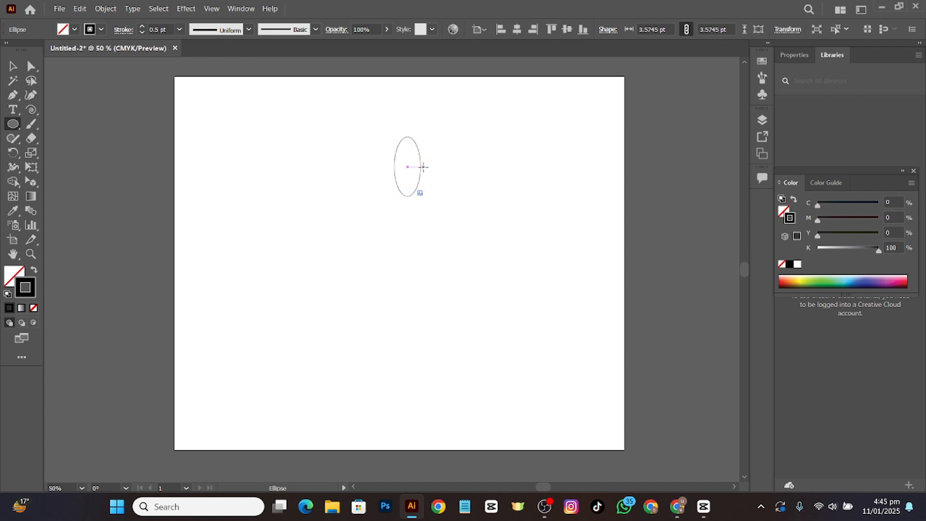
pyautogui.press('Delete')
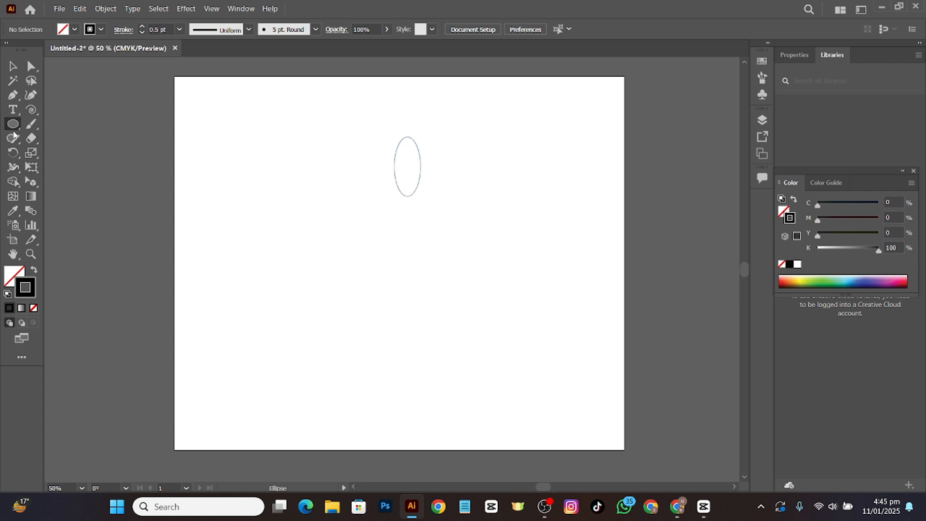
# Select the ellipse outline and make a copy rotated clockwise about a point below it with the Rotate tool.
pyautogui.click(13, 154)
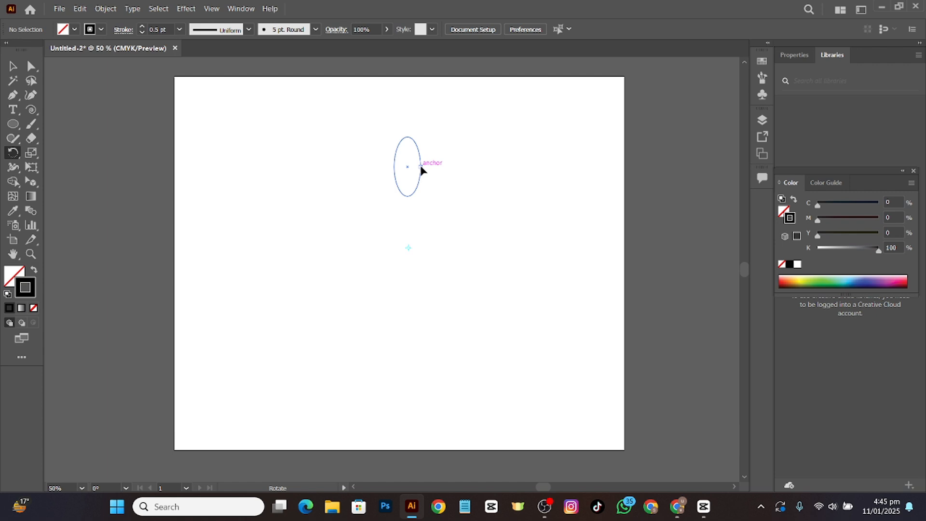
pyautogui.moveTo(420, 169); pyautogui.dragTo(433, 170)
pyautogui.press('a')
pyautogui.moveTo(436, 123); pyautogui.dragTo(383, 213)
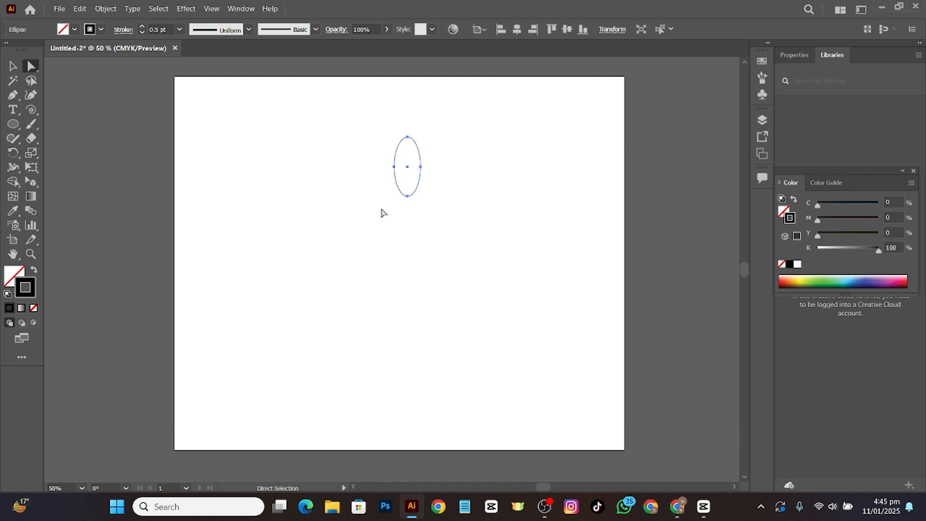
pyautogui.click(13, 153)
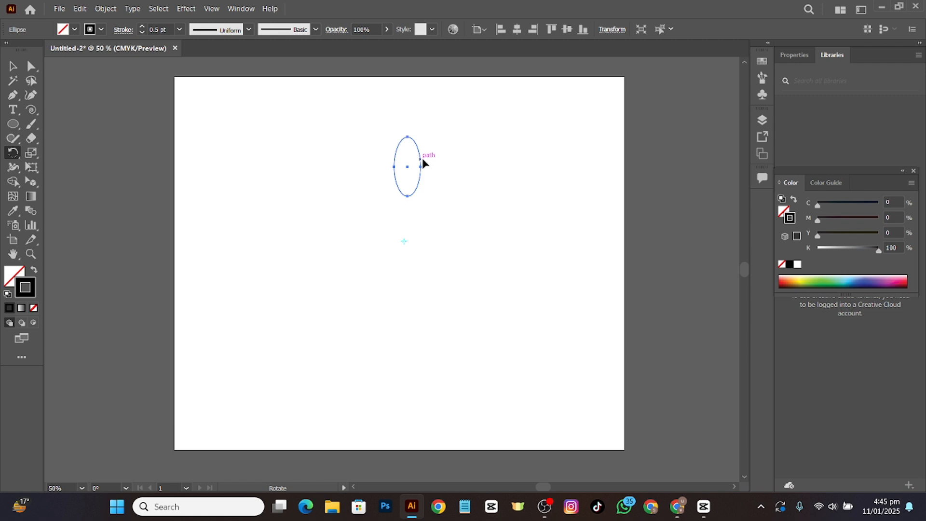
pyautogui.moveTo(423, 164); pyautogui.dragTo(455, 177)
pyautogui.hotkey('ctrl', 'z')
pyautogui.moveTo(419, 158); pyautogui.dragTo(453, 182)
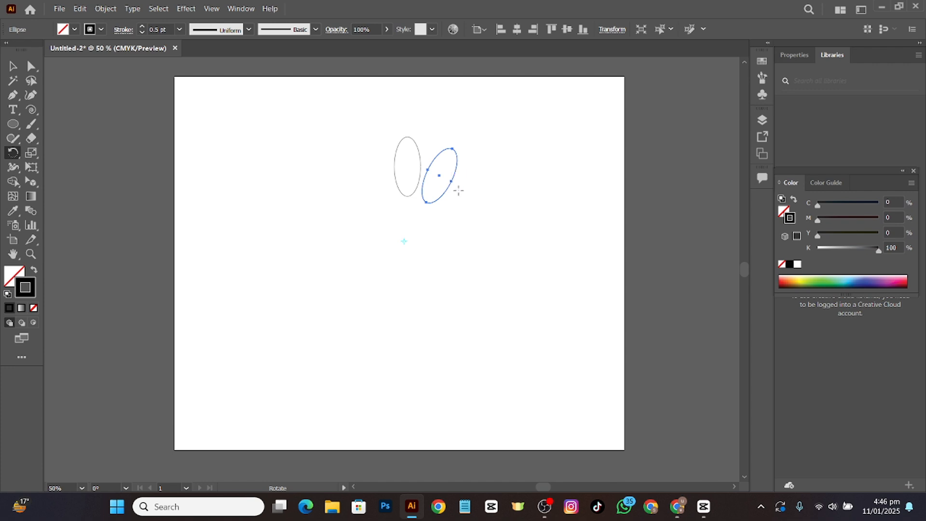
# Repeat the rotated copy around the same centre point until the ellipses form a complete ring.
pyautogui.press('ctrl')
pyautogui.hotkey('ctrl', 'd')
pyautogui.hotkey('ctrl', 'd')
pyautogui.hotkey('ctrl', 'd')
pyautogui.hotkey('ctrl', 'd')
pyautogui.hotkey('ctrl', 'd')
pyautogui.hotkey('ctrl', 'd')
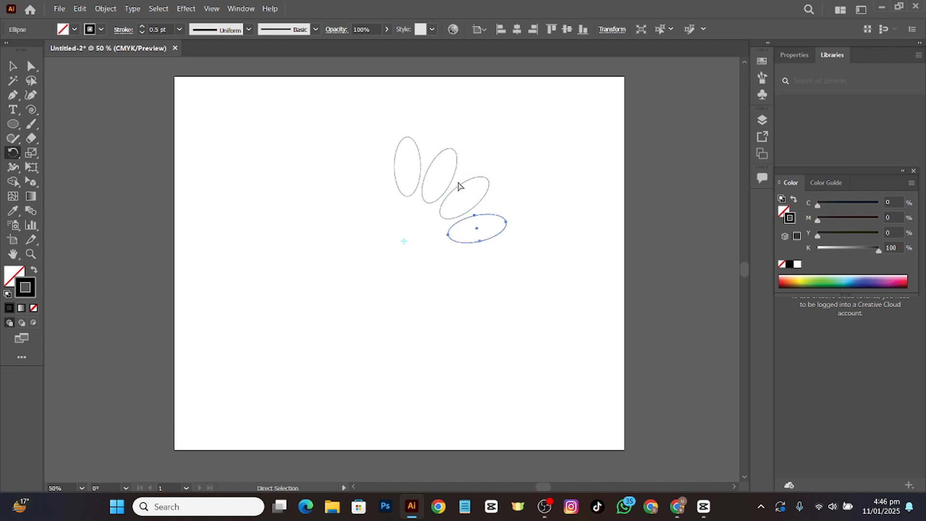
pyautogui.hotkey('ctrl', 'd')
pyautogui.hotkey('ctrl', 'd')
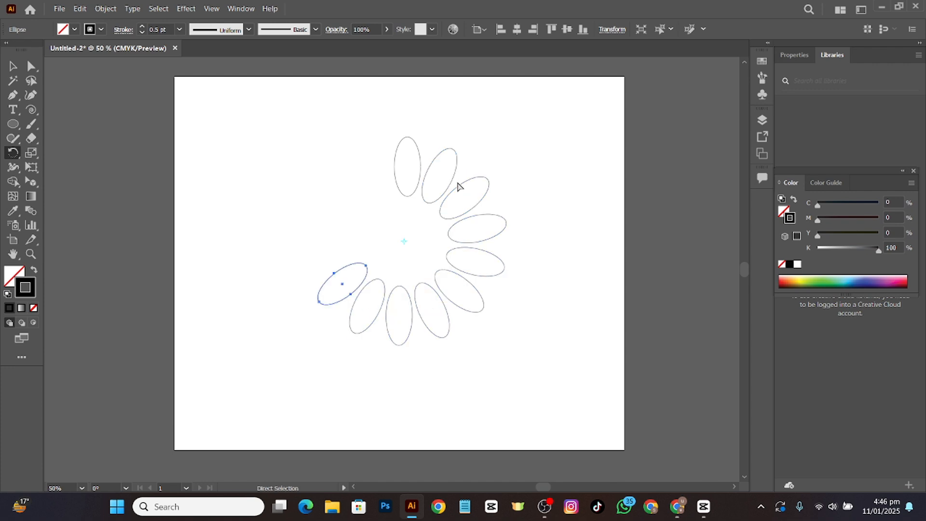
pyautogui.hotkey('ctrl', 'd')
pyautogui.hotkey('ctrl', 'd')
pyautogui.hotkey('ctrl', 'd')
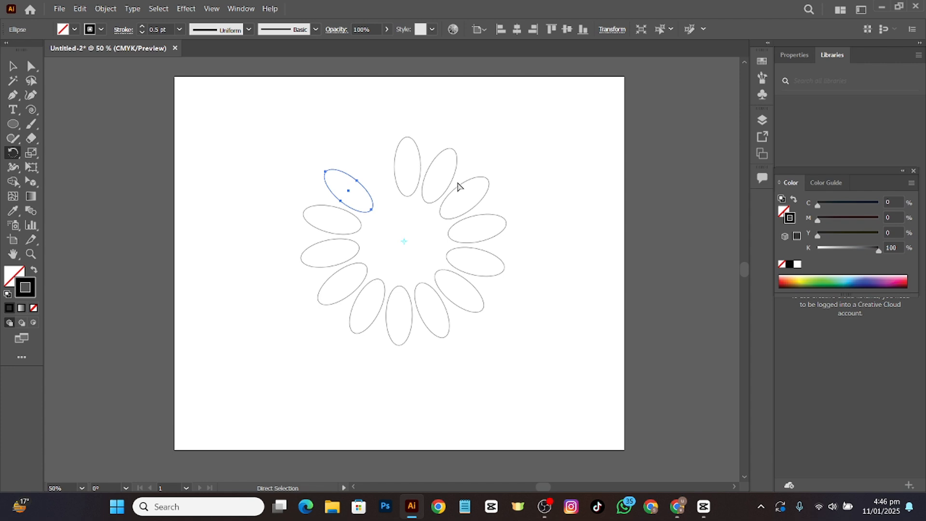
pyautogui.hotkey('ctrl', 'd')
pyautogui.hotkey('ctrl', 'd')
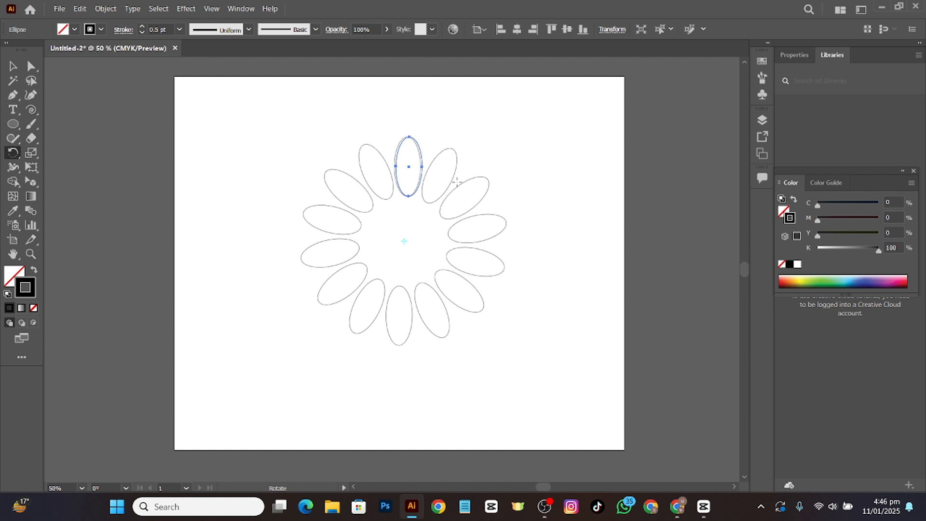
# Keep repeating the rotated copy for several more turns, layering slightly offset thin outlines into dense bands around the ring.
pyautogui.keyDown('ctrl'); pyautogui.click(456, 183); pyautogui.keyUp('ctrl')
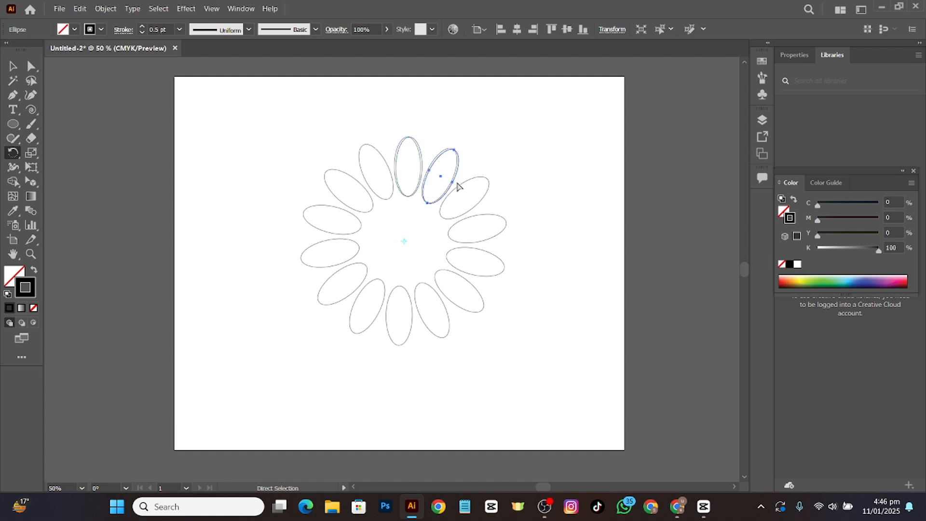
pyautogui.hotkey('ctrl', 'd')
pyautogui.hotkey('ctrl', 'd')
pyautogui.hotkey('ctrl', 'd')
pyautogui.hotkey('ctrl', 'd')
pyautogui.hotkey('ctrl', 'd')
pyautogui.hotkey('ctrl', 'd')
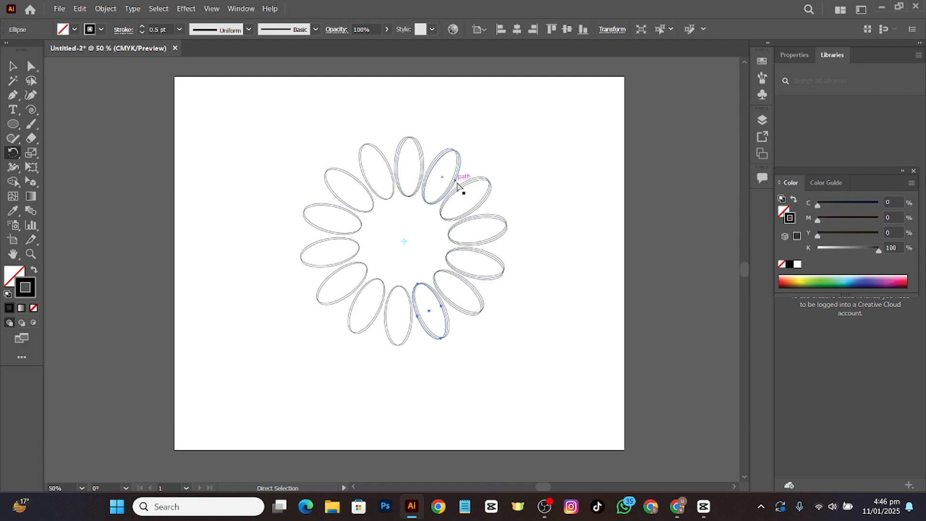
pyautogui.hotkey('ctrl', 'd')
pyautogui.hotkey('ctrl', 'd')
pyautogui.hotkey('ctrl', 'd')
pyautogui.hotkey('ctrl', 'd')
pyautogui.hotkey('ctrl', 'd')
pyautogui.hotkey('ctrl', 'd')
pyautogui.hotkey('ctrl', 'd')
pyautogui.hotkey('ctrl', 'd')
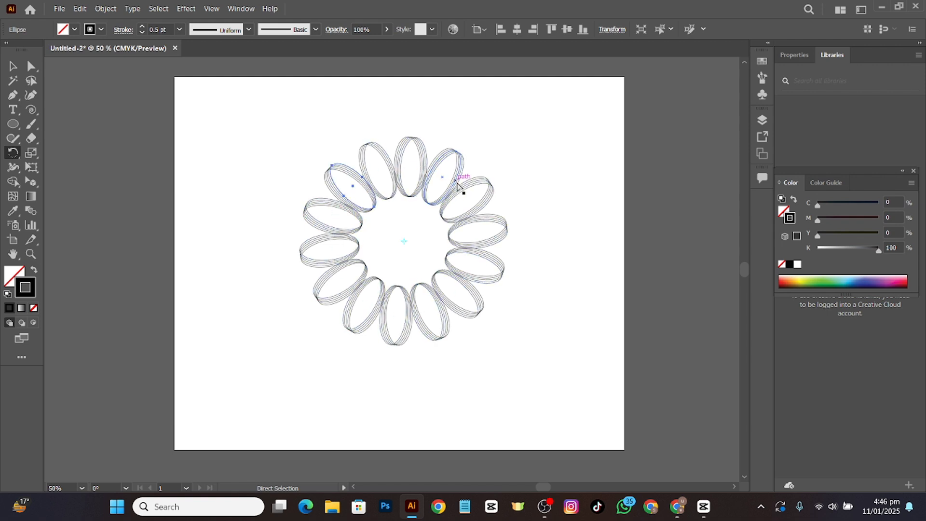
pyautogui.hotkey('ctrl', 'd')
pyautogui.hotkey('ctrl', 'd')
pyautogui.hotkey('ctrl', 'd')
pyautogui.hotkey('ctrl', 'd')
pyautogui.hotkey('ctrl', 'd')
pyautogui.hotkey('ctrl', 'd')
pyautogui.hotkey('ctrl', 'd')
pyautogui.hotkey('ctrl', 'd')
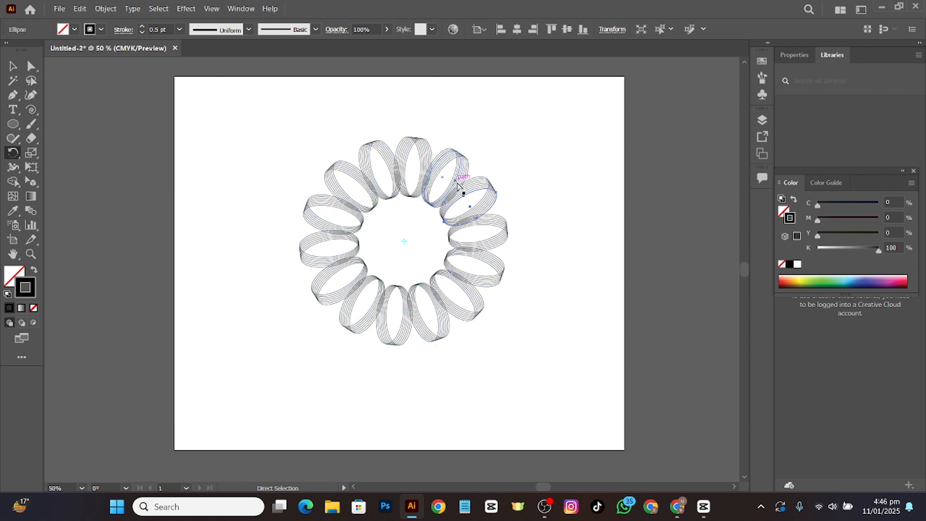
pyautogui.hotkey('ctrl', 'd')
pyautogui.hotkey('ctrl', 'd')
pyautogui.hotkey('ctrl', 'd')
pyautogui.hotkey('ctrl', 'd')
pyautogui.hotkey('ctrl', 'd')
pyautogui.hotkey('ctrl', 'd')
pyautogui.hotkey('ctrl', 'd')
pyautogui.hotkey('ctrl', 'd')
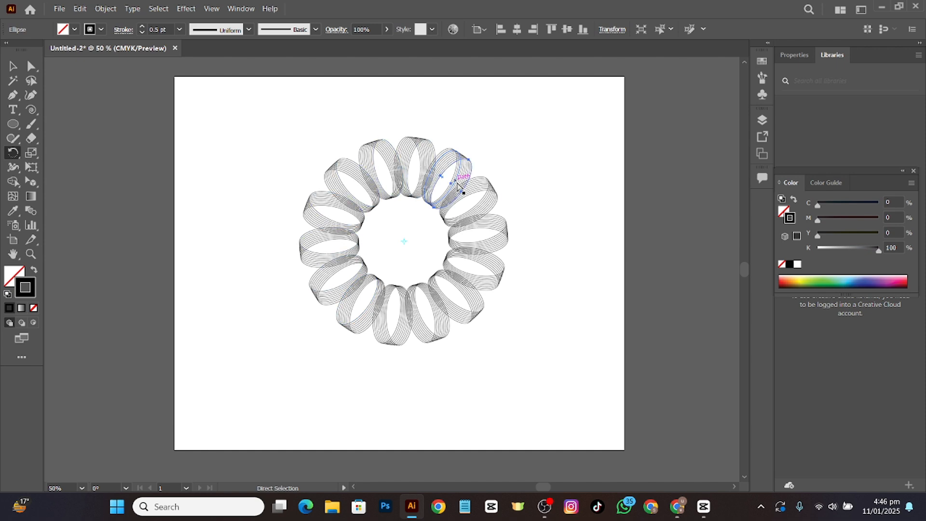
pyautogui.hotkey('ctrl', 'd')
pyautogui.hotkey('ctrl', 'd')
pyautogui.hotkey('ctrl', 'd')
pyautogui.hotkey('ctrl', 'd')
pyautogui.hotkey('ctrl', 'd')
pyautogui.hotkey('ctrl', 'd')
pyautogui.hotkey('ctrl', 'd')
pyautogui.hotkey('ctrl', 'd')
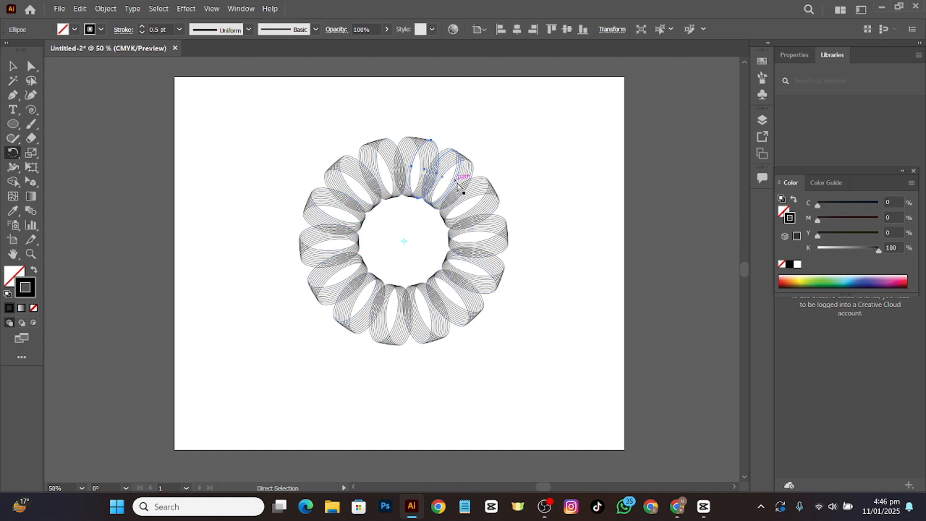
pyautogui.hotkey('ctrl', 'd')
pyautogui.hotkey('ctrl', 'd')
pyautogui.hotkey('ctrl', 'd')
pyautogui.hotkey('ctrl', 'd')
pyautogui.hotkey('ctrl', 'd')
pyautogui.hotkey('ctrl', 'd')
# Give the newest ellipse the default white fill and 1 pt black stroke, and repeat its rotated copy around the ring in several passes.
pyautogui.hotkey('ctrl', 'd')
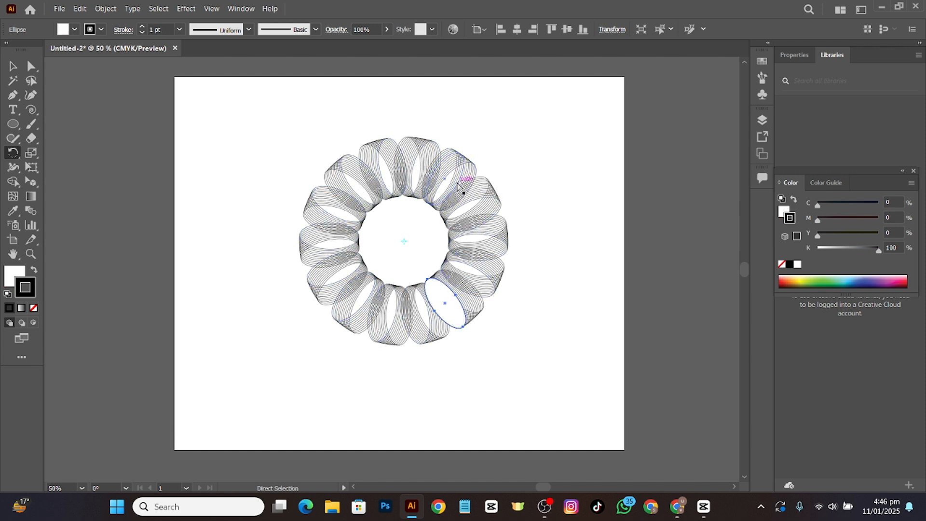
pyautogui.hotkey('ctrl', 'd')
pyautogui.hotkey('ctrl', 'd')
pyautogui.hotkey('ctrl', 'd')
pyautogui.hotkey('ctrl', 'd')
pyautogui.hotkey('ctrl', 'd')
pyautogui.hotkey('ctrl', 'd')
pyautogui.hotkey('ctrl', 'd')
pyautogui.hotkey('ctrl', 'd')
pyautogui.hotkey('ctrl', 'd')
pyautogui.hotkey('ctrl', 'd')
pyautogui.hotkey('ctrl', 'd')
pyautogui.hotkey('ctrl', 'd')
pyautogui.hotkey('ctrl', 'd')
pyautogui.hotkey('ctrl', 'd')
pyautogui.hotkey('ctrl', 'd')
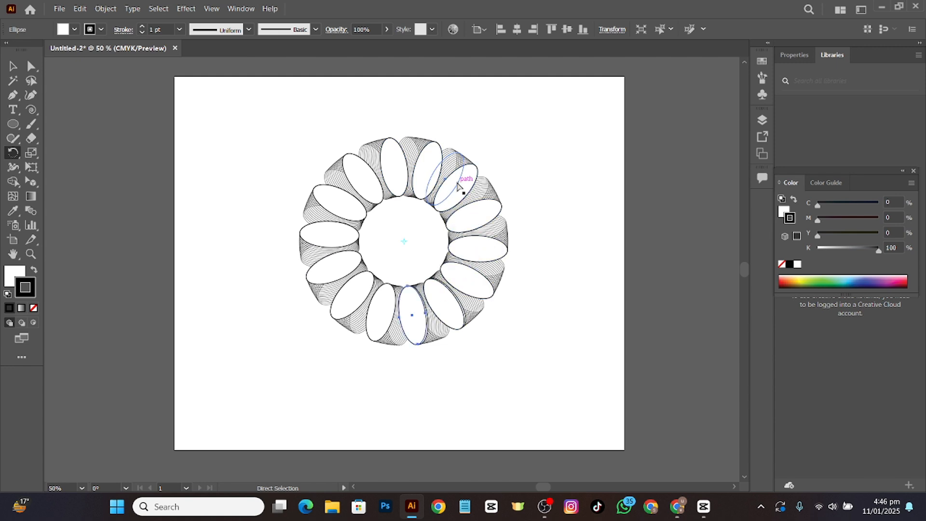
pyautogui.hotkey('ctrl', 'd')
pyautogui.hotkey('ctrl', 'd')
pyautogui.hotkey('ctrl', 'd')
pyautogui.hotkey('ctrl', 'd')
pyautogui.hotkey('ctrl', 'd')
pyautogui.hotkey('ctrl', 'd')
pyautogui.hotkey('ctrl', 'd')
pyautogui.hotkey('ctrl', 'd')
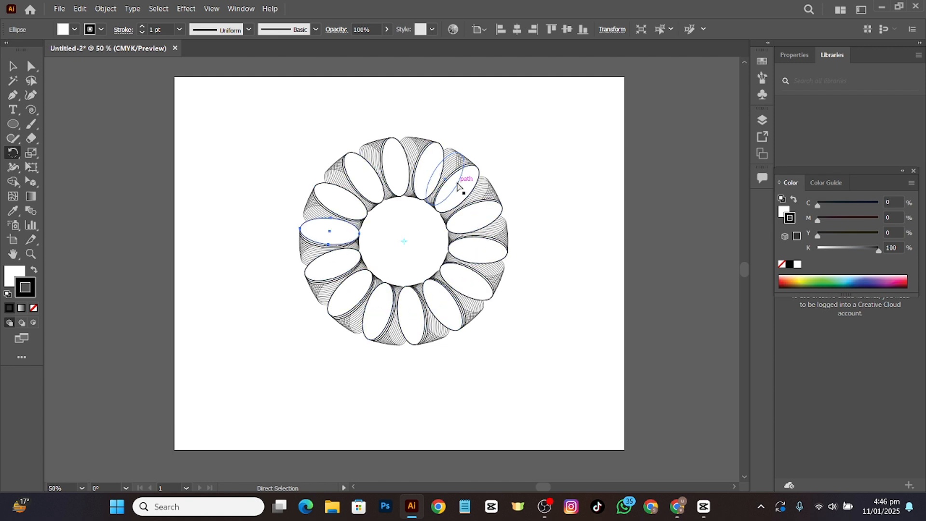
pyautogui.hotkey('ctrl', 'd')
pyautogui.hotkey('ctrl', 'd')
pyautogui.hotkey('ctrl', 'd')
pyautogui.hotkey('ctrl', 'd')
pyautogui.hotkey('ctrl', 'd')
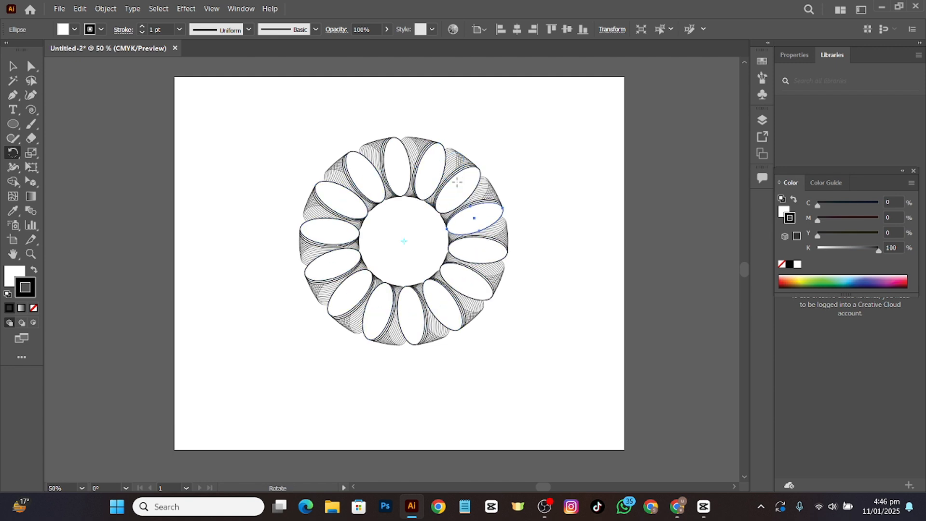
pyautogui.hotkey('ctrl', 'd')
pyautogui.hotkey('ctrl', 'd')
pyautogui.hotkey('ctrl', 'd')
pyautogui.hotkey('ctrl', 'd')
pyautogui.hotkey('ctrl', 'd')
pyautogui.hotkey('ctrl', 'd')
pyautogui.hotkey('ctrl', 'd')
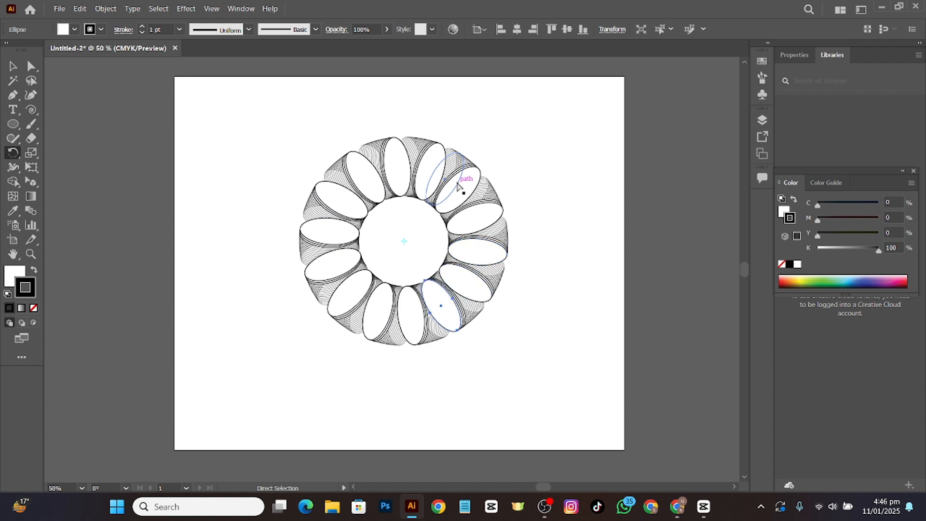
pyautogui.hotkey('ctrl', 'd')
pyautogui.hotkey('ctrl', 'd')
pyautogui.hotkey('ctrl', 'd')
pyautogui.hotkey('ctrl', 'd')
pyautogui.hotkey('ctrl', 'd')
pyautogui.hotkey('ctrl', 'd')
pyautogui.hotkey('ctrl', 'd')
pyautogui.hotkey('ctrl', 'd')
pyautogui.hotkey('ctrl', 'd')
pyautogui.hotkey('ctrl', 'd')
pyautogui.hotkey('ctrl', 'd')
pyautogui.hotkey('ctrl', 'd')
pyautogui.hotkey('ctrl', 'd')
pyautogui.hotkey('ctrl', 'd')
pyautogui.hotkey('ctrl', 'd')
pyautogui.hotkey('ctrl', 'd')
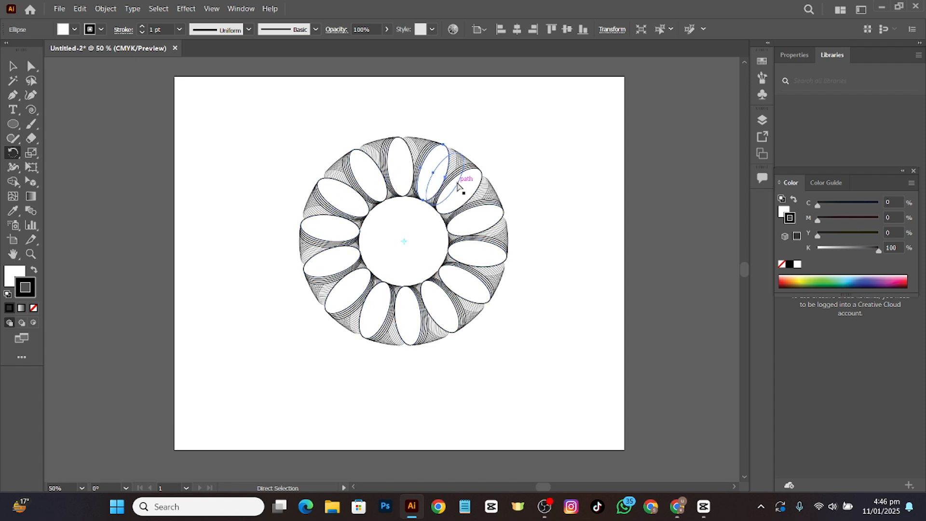
pyautogui.hotkey('ctrl', 'd')
pyautogui.hotkey('ctrl', 'd')
pyautogui.hotkey('ctrl', 'd')
pyautogui.hotkey('ctrl', 'd')
pyautogui.hotkey('ctrl', 'd')
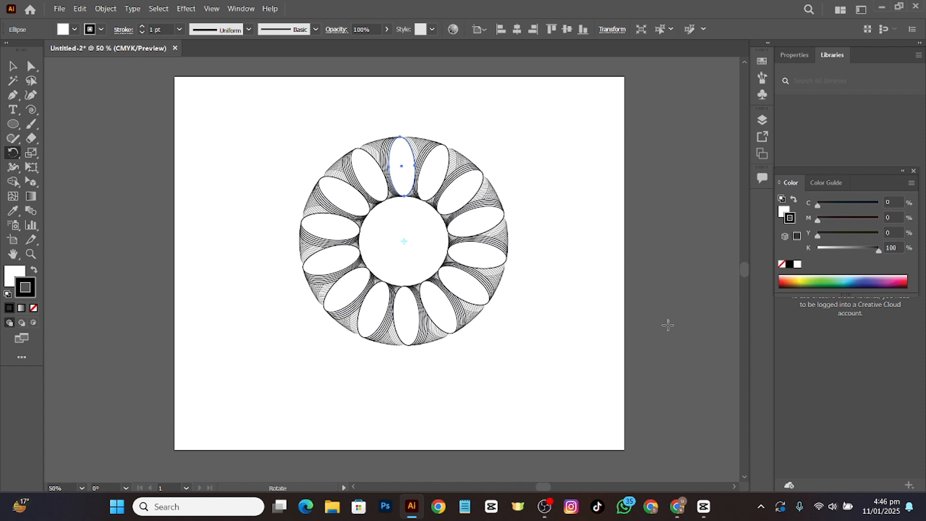
# Try to select the overlapping ellipses at the top of the ring with the Direct Selection tool.
pyautogui.press('a')
pyautogui.moveTo(518, 140); pyautogui.dragTo(416, 166)
pyautogui.click(424, 178)
pyautogui.hotkey('ctrl', 'z')
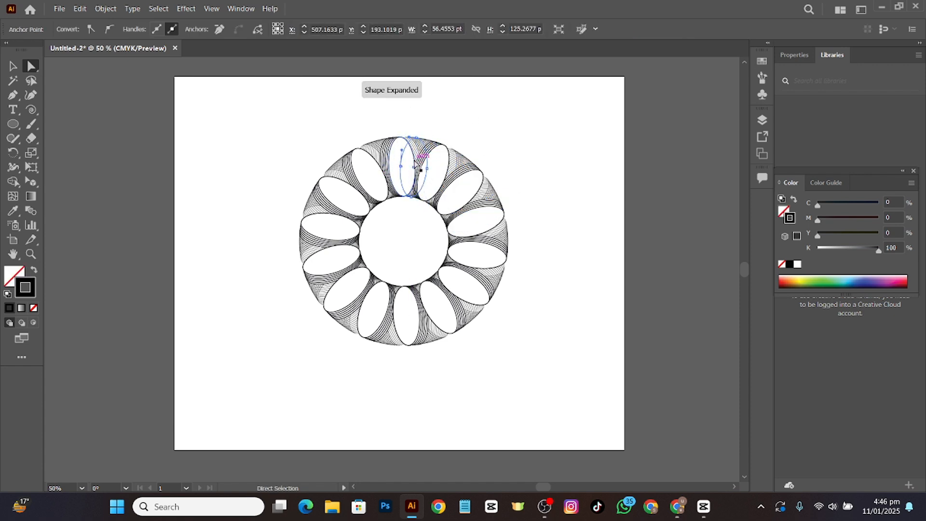
pyautogui.click(414, 169)
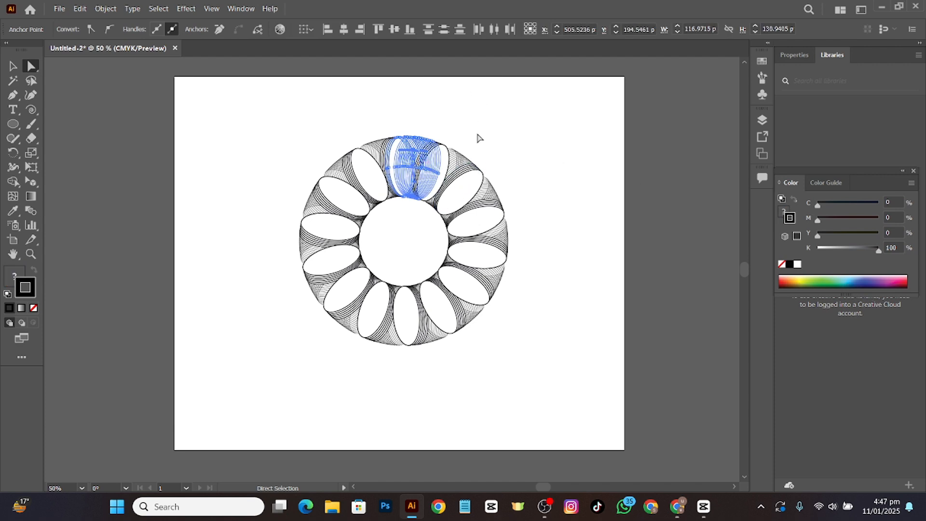
pyautogui.keyDown('shift'); pyautogui.click(356, 174); pyautogui.keyUp('shift')
# Give the white ellipse just left of the ring's top an olive-green stroke and a lime-green fill.
pyautogui.click(366, 165)
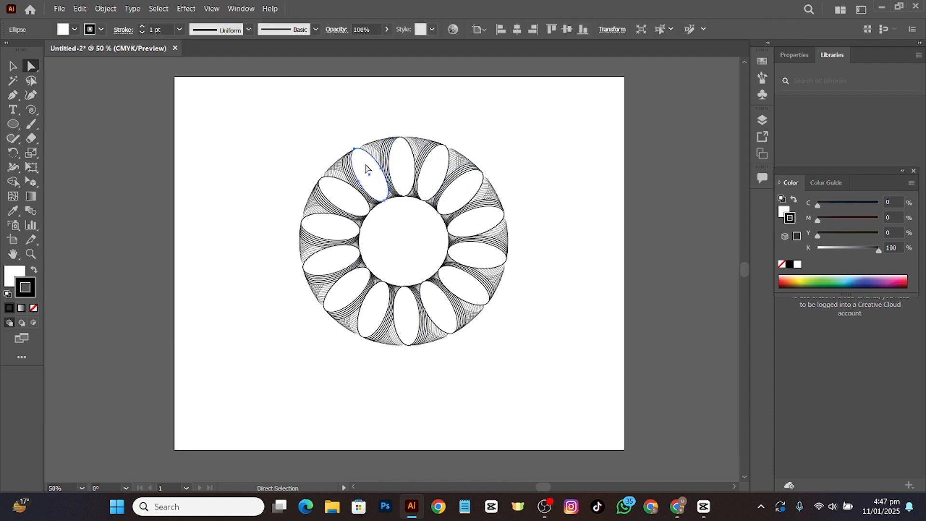
pyautogui.click(805, 280)
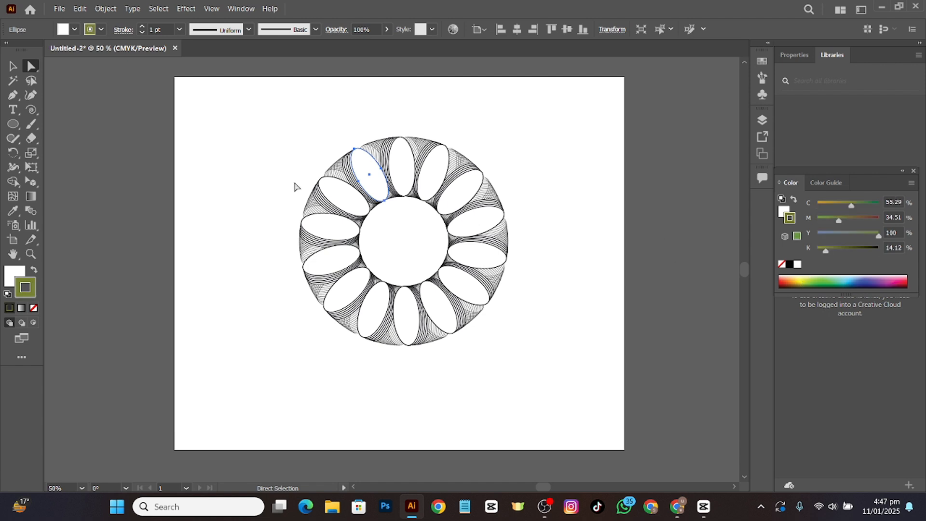
pyautogui.click(13, 283)
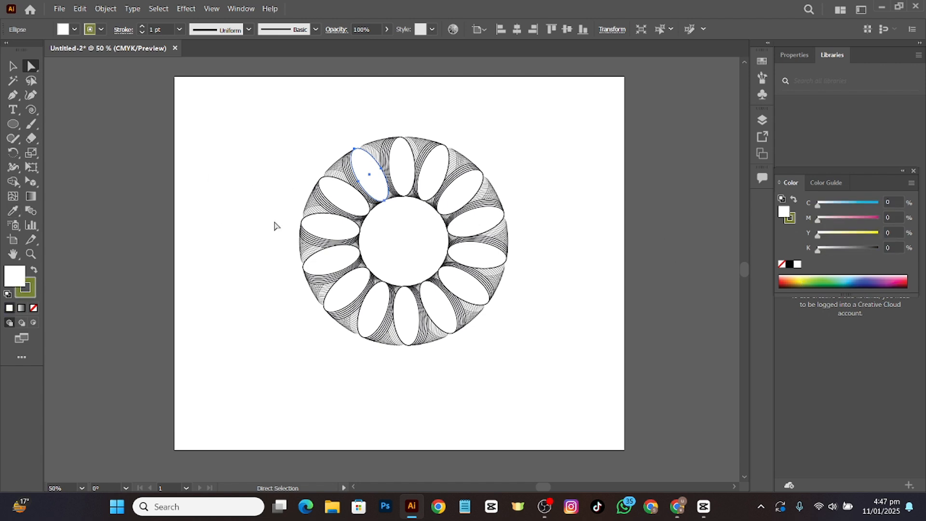
pyautogui.click(815, 280)
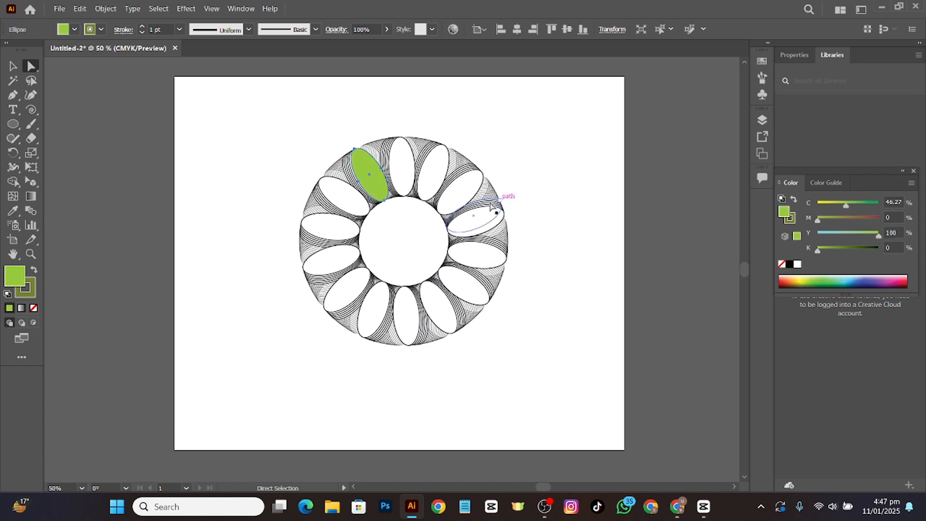
# Fill the white ellipse just right of the ring's top with olive green and the second one clockwise from it with light blue.
pyautogui.click(434, 176)
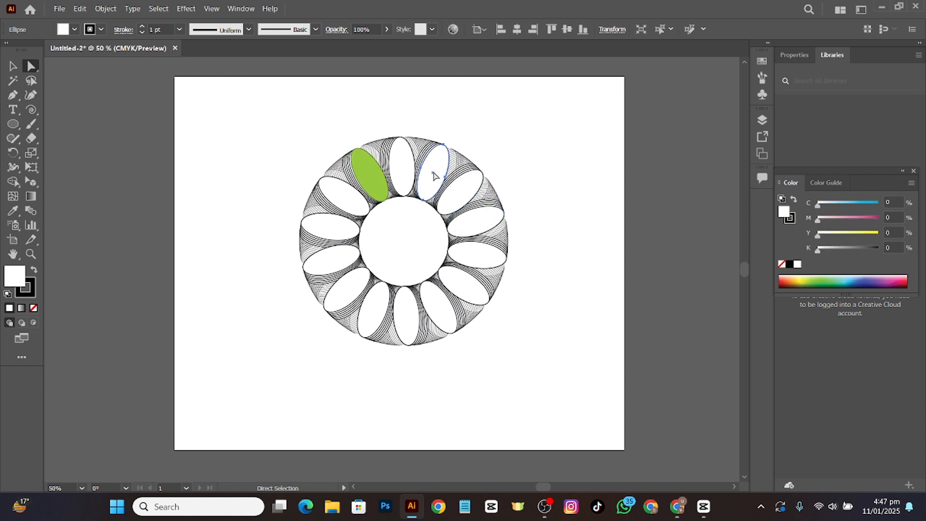
pyautogui.click(808, 279)
pyautogui.click(471, 226)
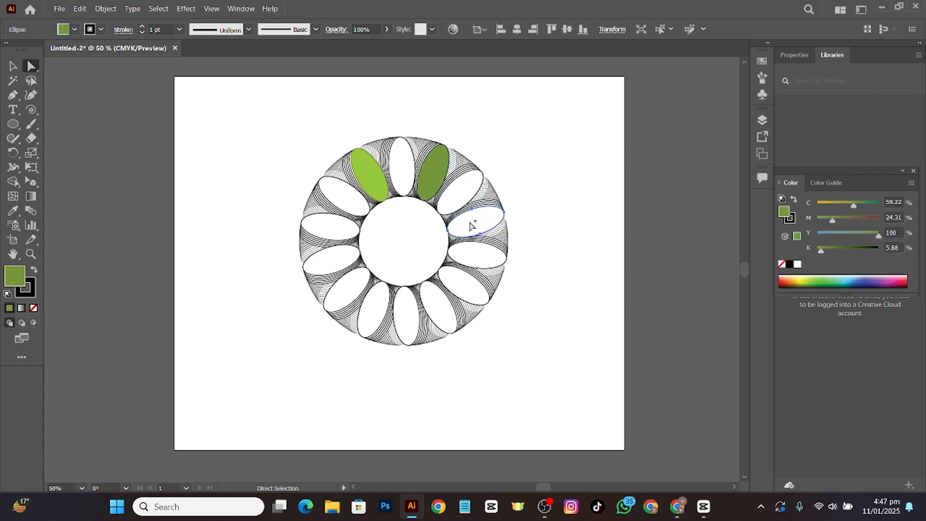
pyautogui.click(852, 282)
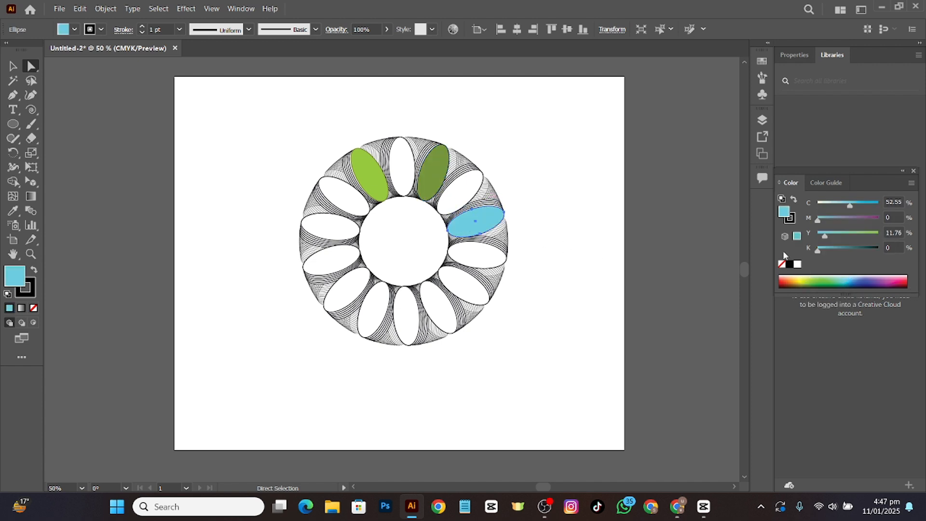
# Fill the white ellipse at the ring's lower right with dark purple and the one at its bottom with teal.
pyautogui.click(480, 286)
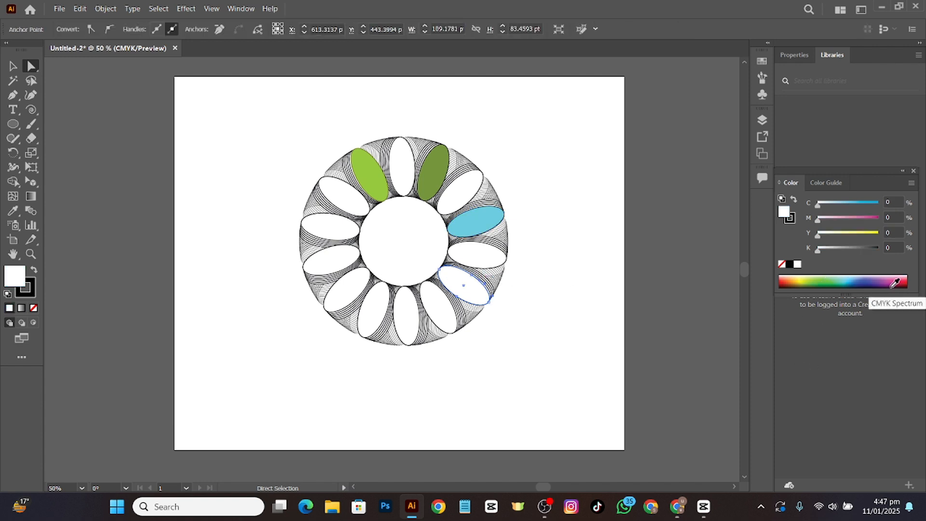
pyautogui.click(891, 286)
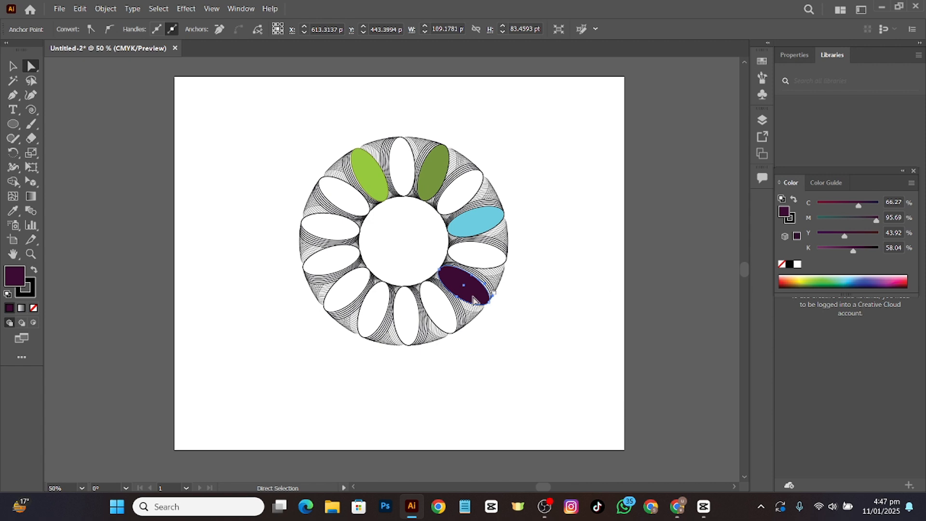
pyautogui.click(406, 315)
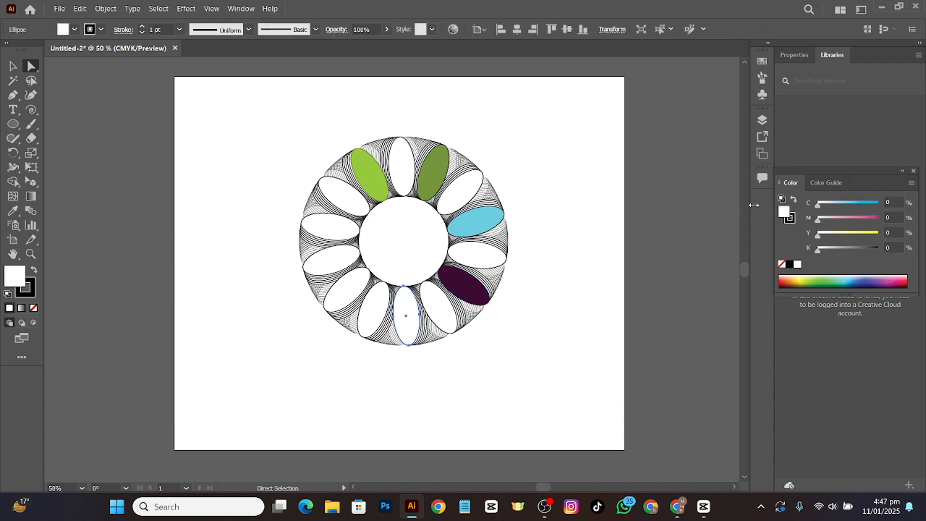
pyautogui.click(848, 282)
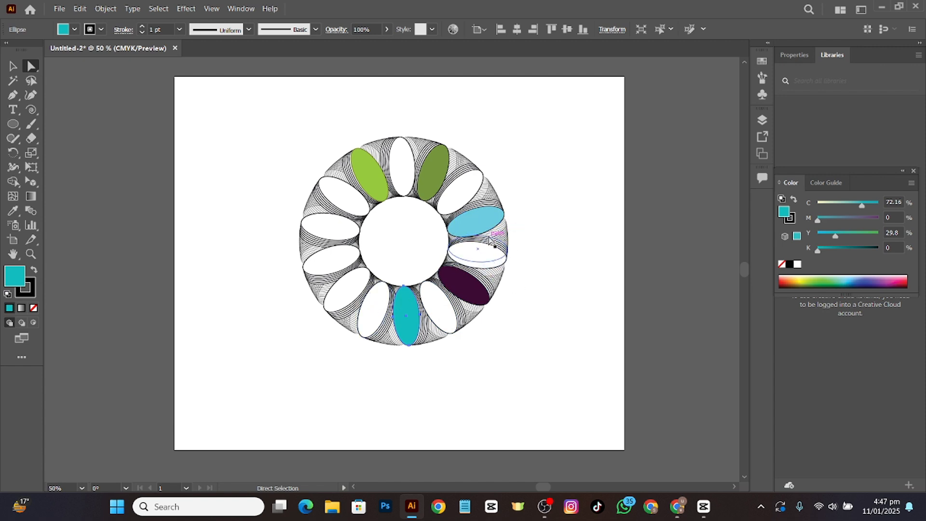
# Fill the white ellipse at the ring's lower left with blue and the second one clockwise from it with orange.
pyautogui.click(350, 292)
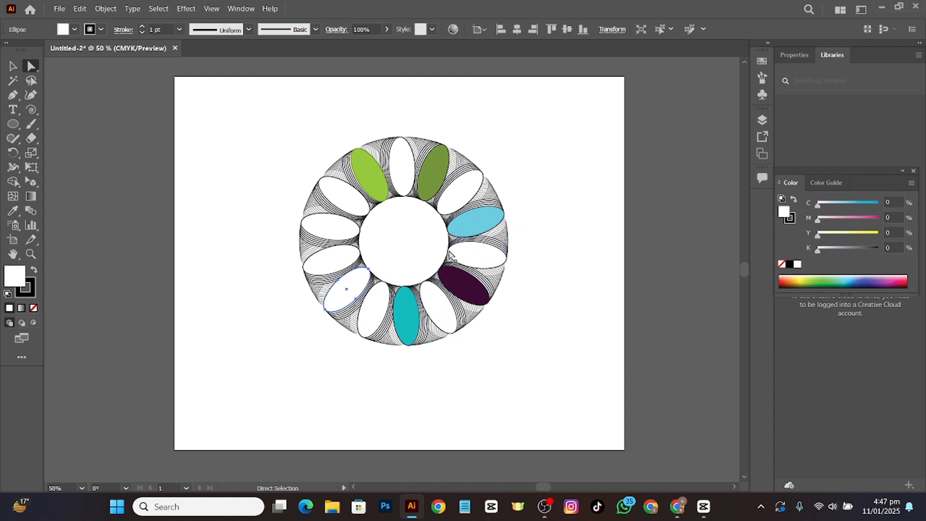
pyautogui.click(865, 279)
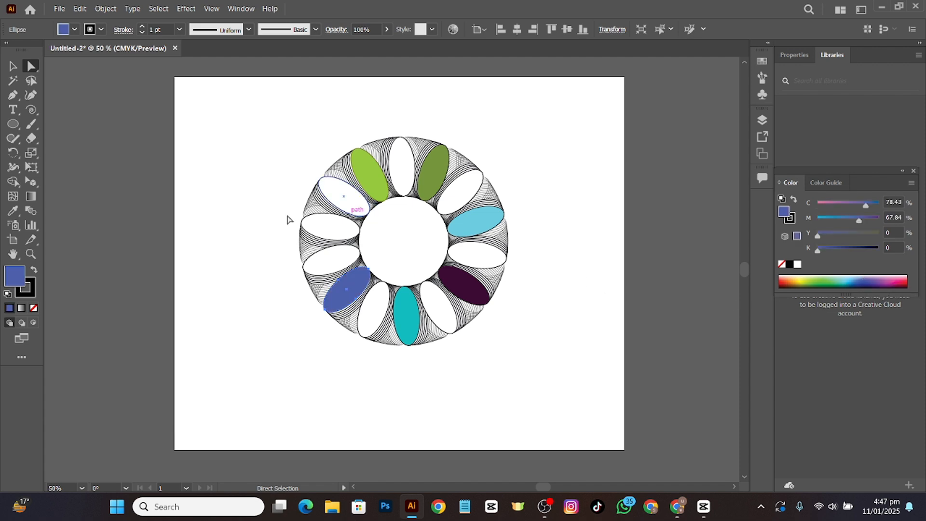
pyautogui.click(327, 236)
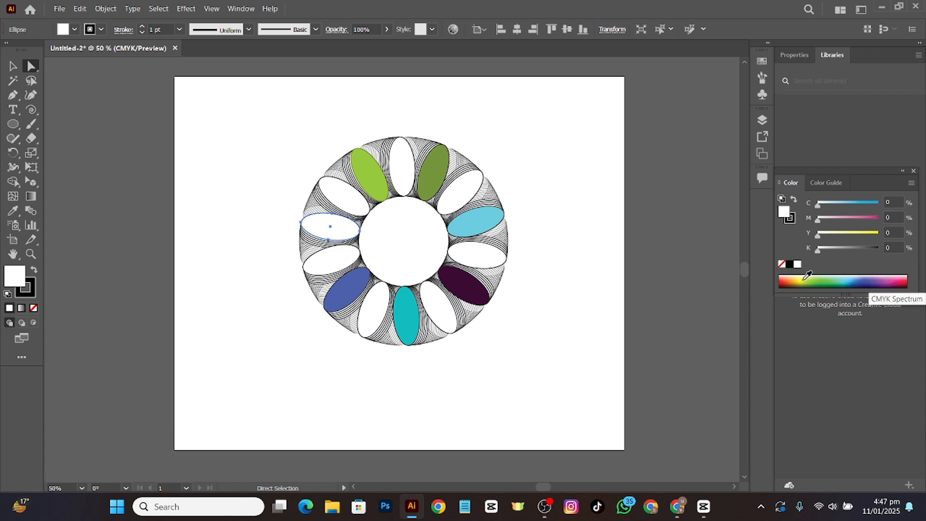
pyautogui.click(786, 278)
pyautogui.click(788, 274)
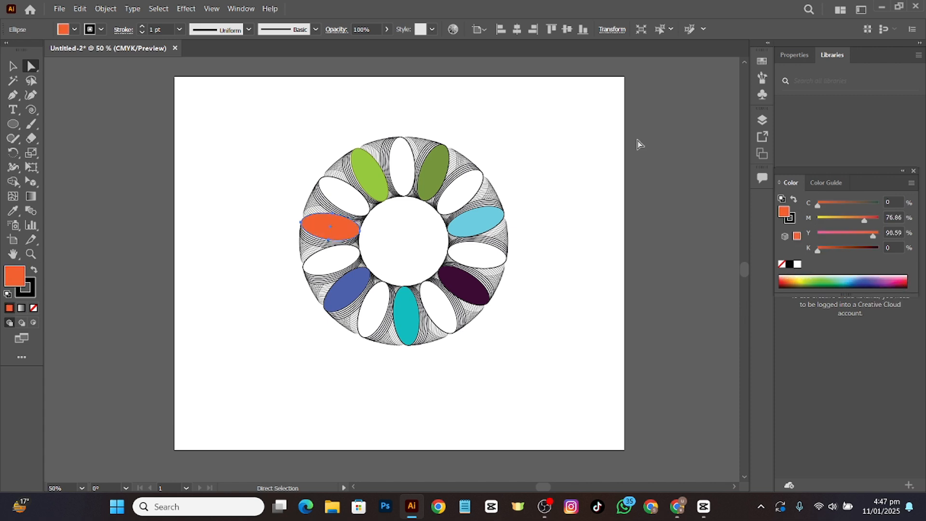
pyautogui.moveTo(475, 182)
pyautogui.mouseDown()
pyautogui.moveTo(497, 98)
pyautogui.moveTo(489, 190)
pyautogui.mouseUp()
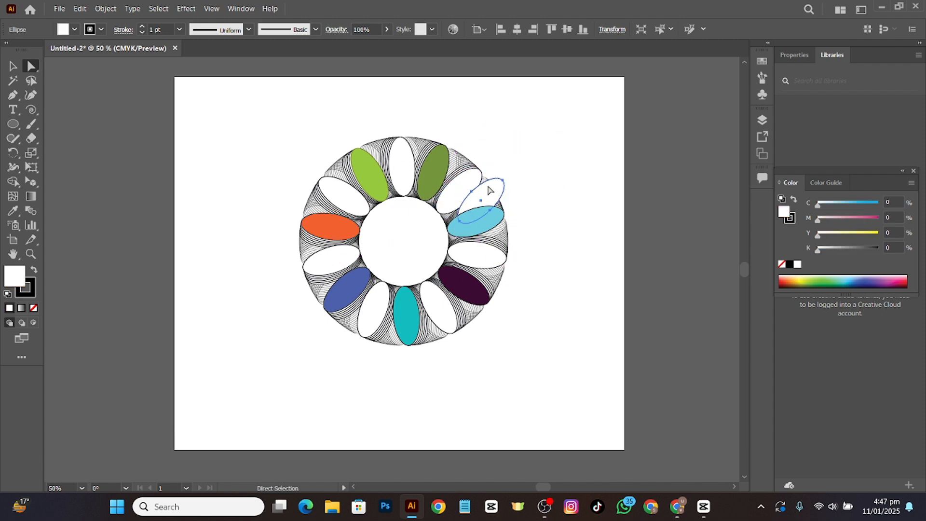
pyautogui.hotkey('ctrl', 'z')
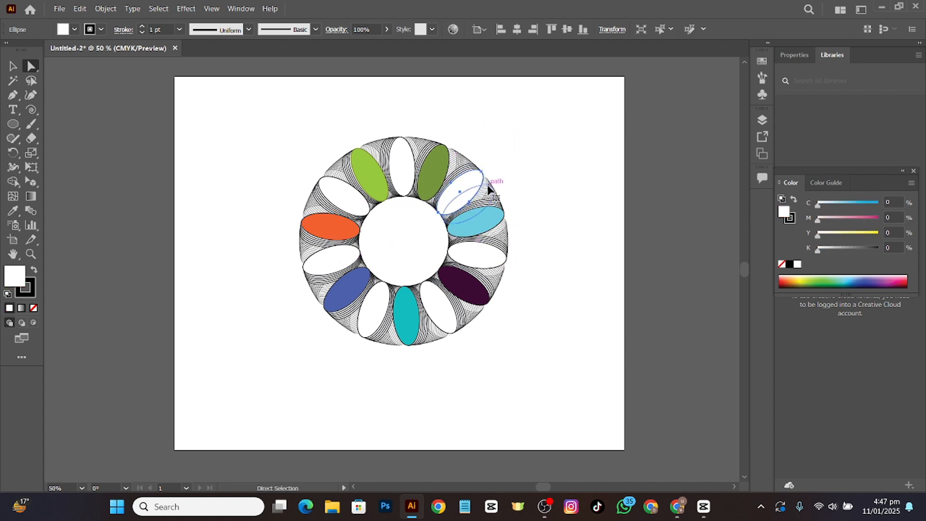
pyautogui.click(530, 141)
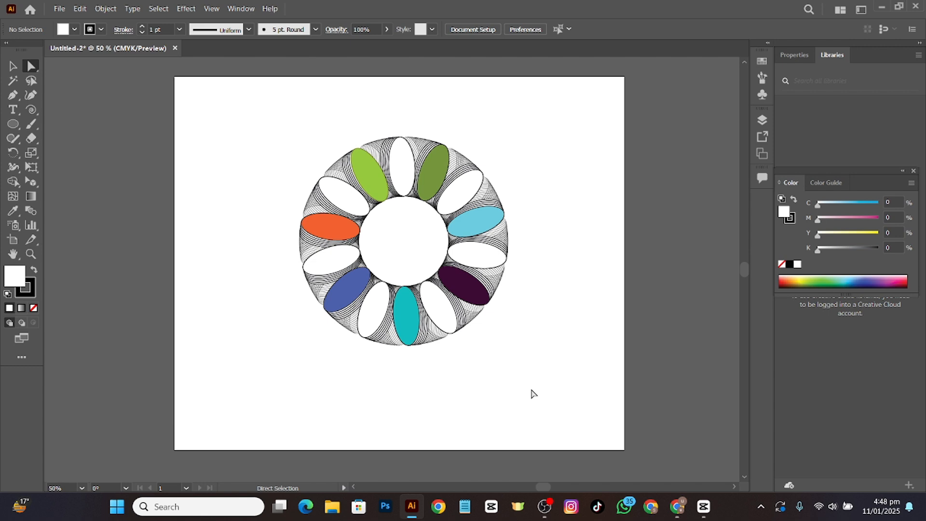
# Try to select the whole ring and move it to the right on the artboard.
pyautogui.moveTo(515, 137); pyautogui.dragTo(293, 382)
pyautogui.press('v')
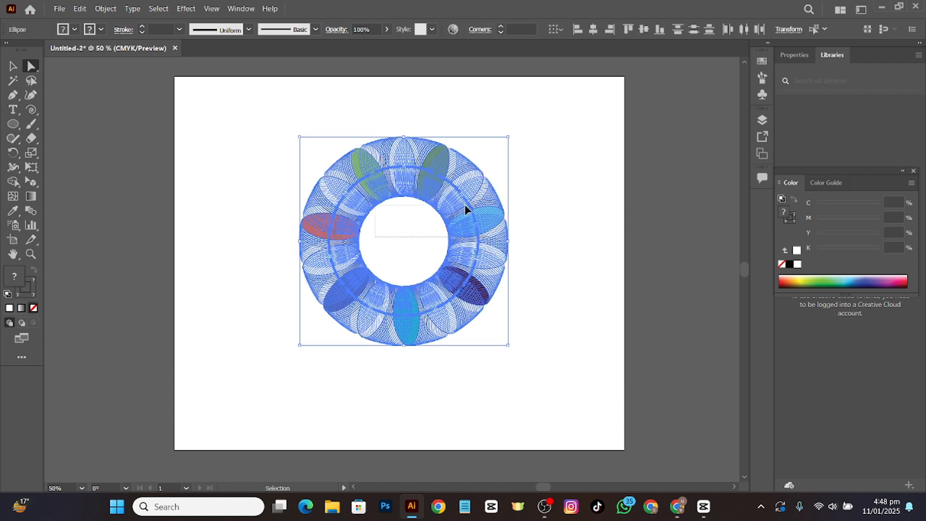
pyautogui.click(402, 236)
pyautogui.moveTo(472, 151); pyautogui.dragTo(315, 375)
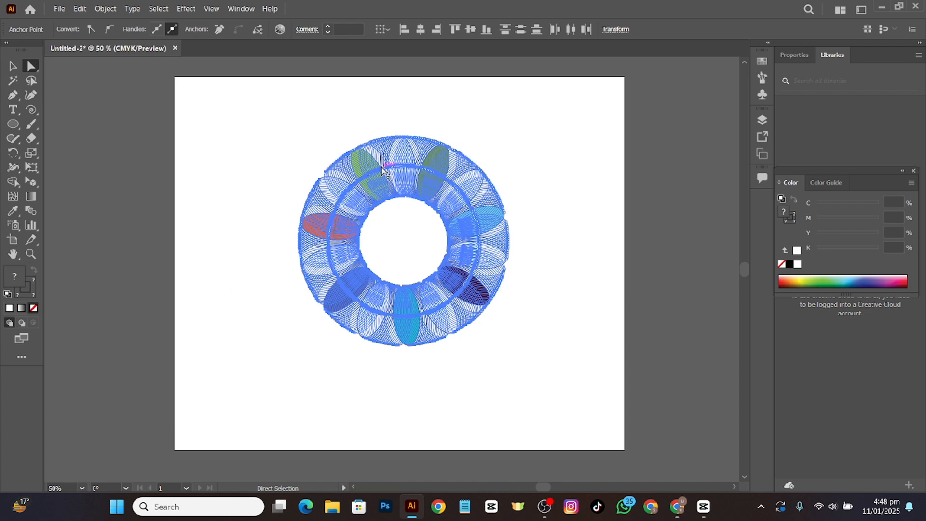
pyautogui.moveTo(380, 169); pyautogui.dragTo(599, 201)
pyautogui.hotkey('ctrl', 'z')
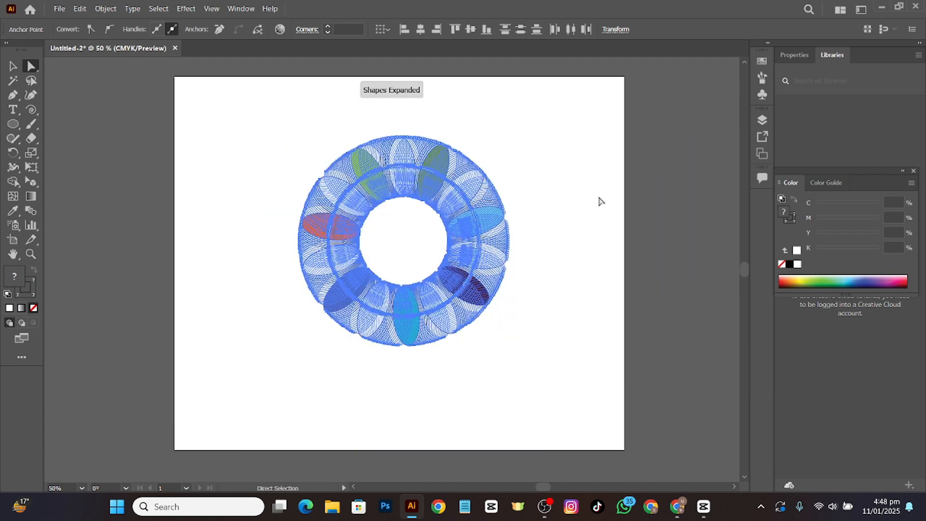
pyautogui.press('ctrl')
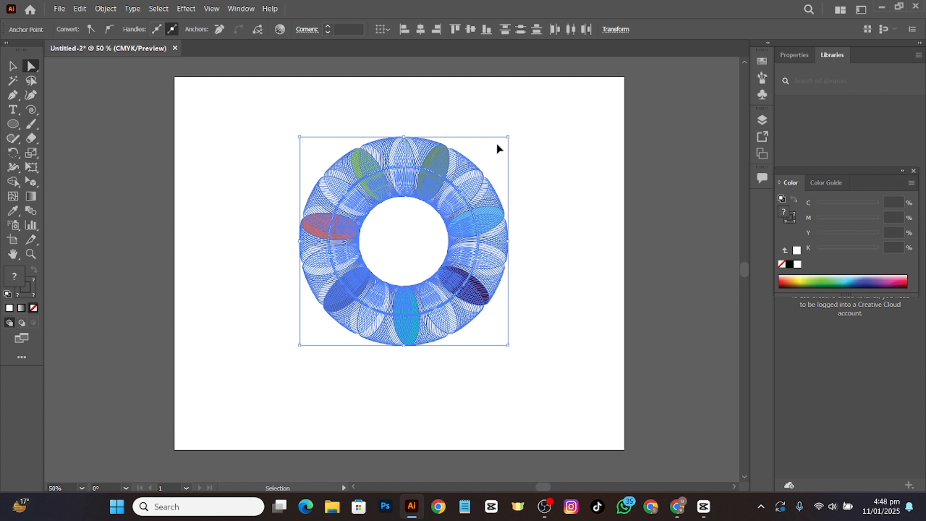
pyautogui.hotkey('ctrl', 't')
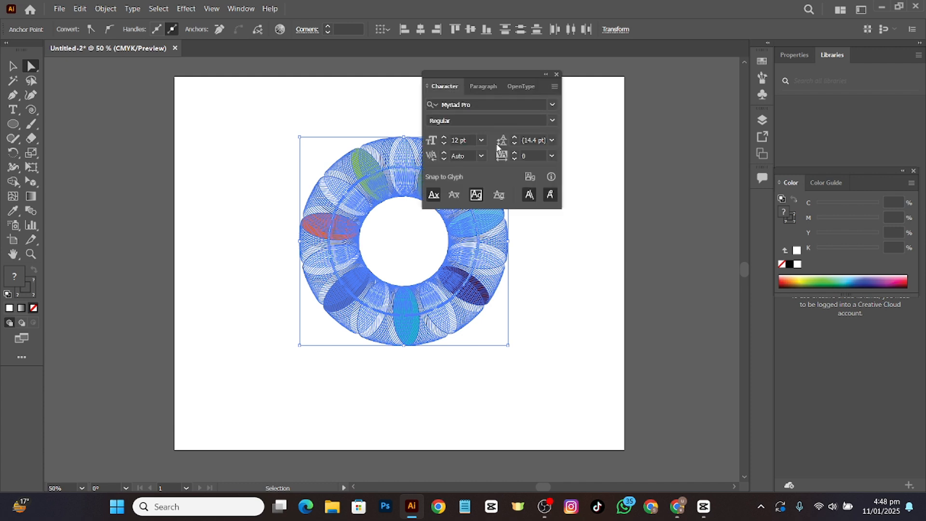
pyautogui.click(556, 74)
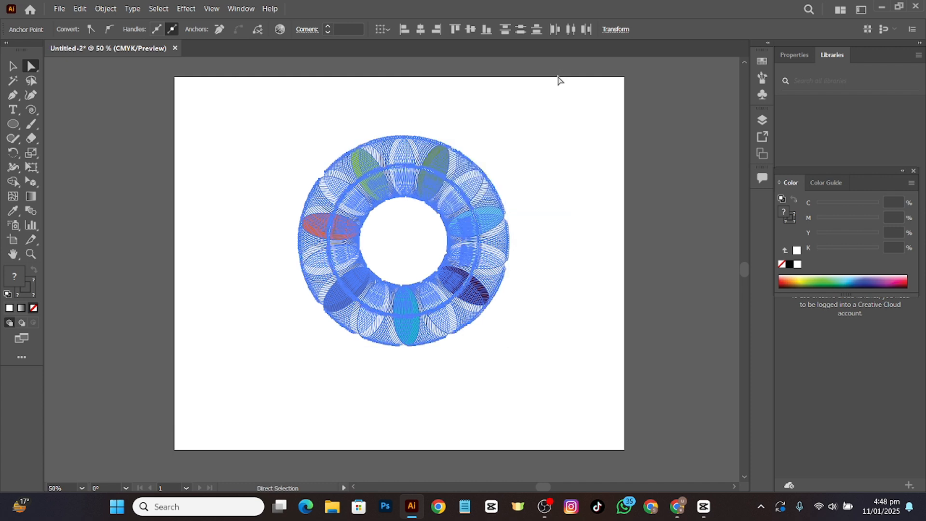
pyautogui.press('ctrl')
pyautogui.keyDown('ctrl'); pyautogui.click(413, 200); pyautogui.keyUp('ctrl')
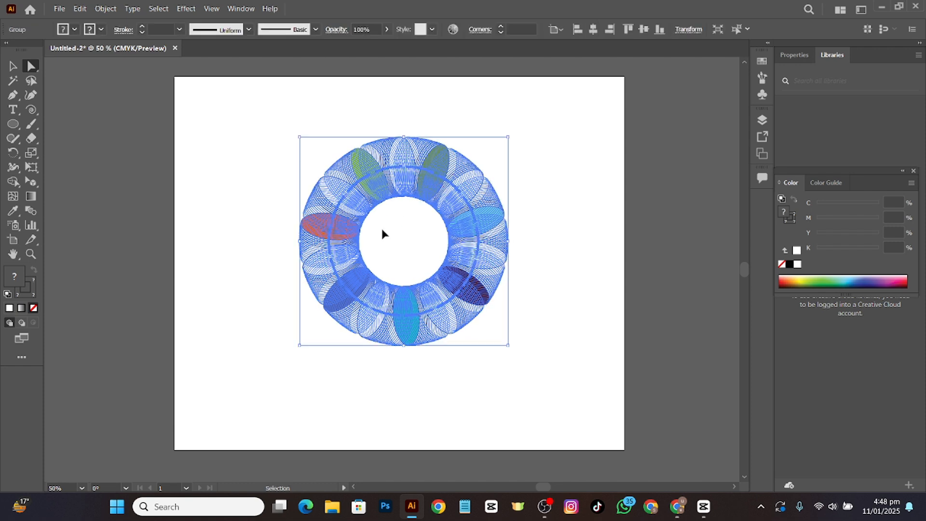
pyautogui.click(410, 227)
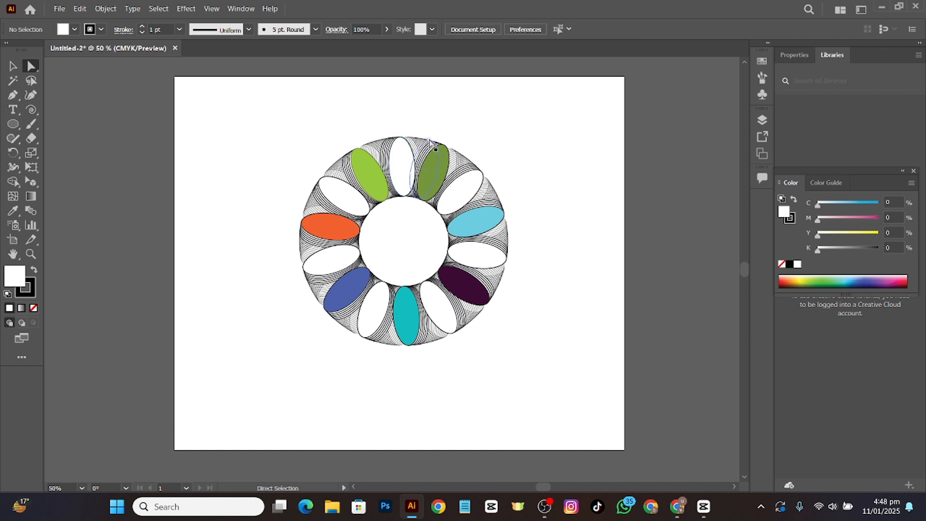
# Select the entire coloured ring and delete all of it, leaving the artboard empty.
pyautogui.moveTo(439, 127); pyautogui.dragTo(291, 374)
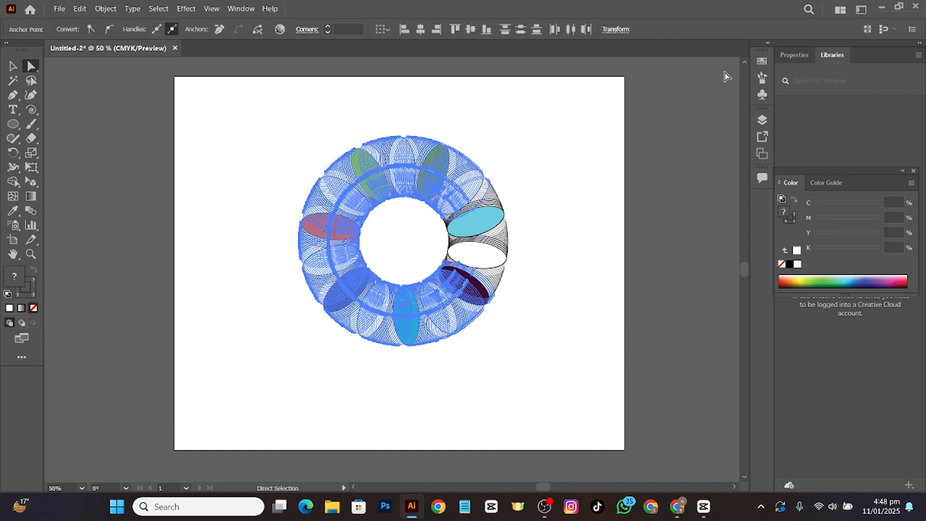
pyautogui.moveTo(563, 155); pyautogui.dragTo(277, 319)
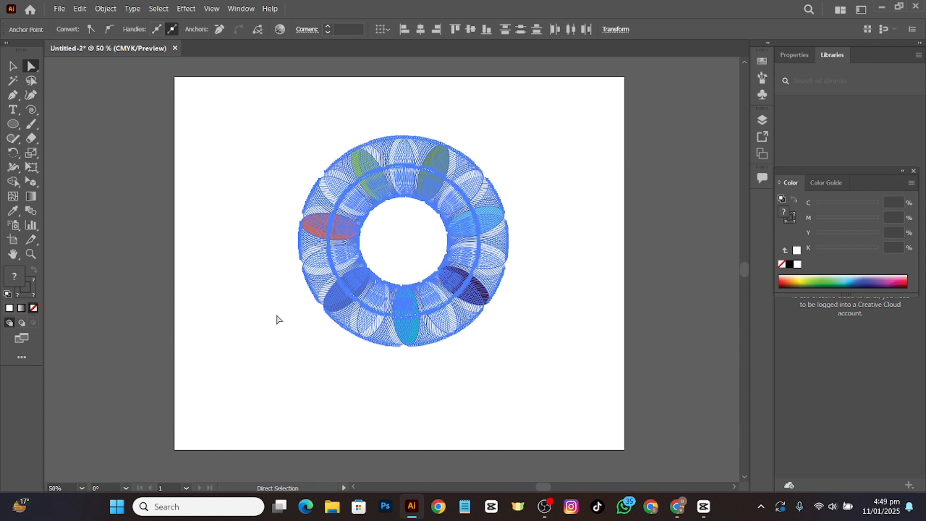
pyautogui.press('Delete')
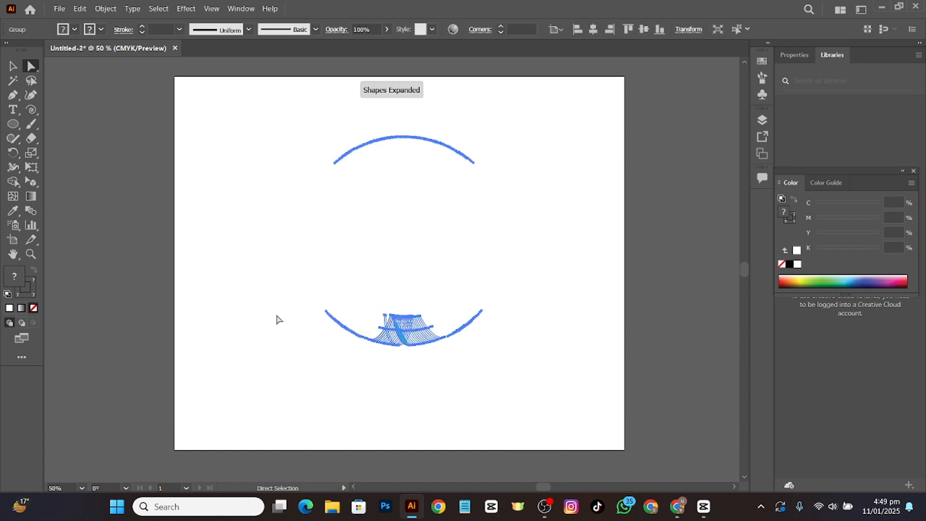
pyautogui.press('Delete')
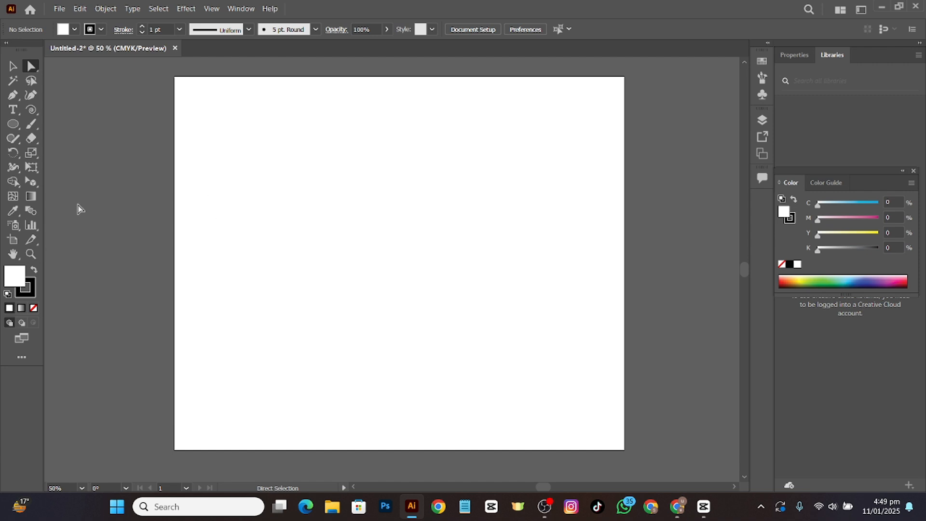
# Draw an upright ellipse about 55 pt wide and 127 pt high at the artboard's upper centre and set its stroke to 0.75 pt.
pyautogui.click(13, 124)
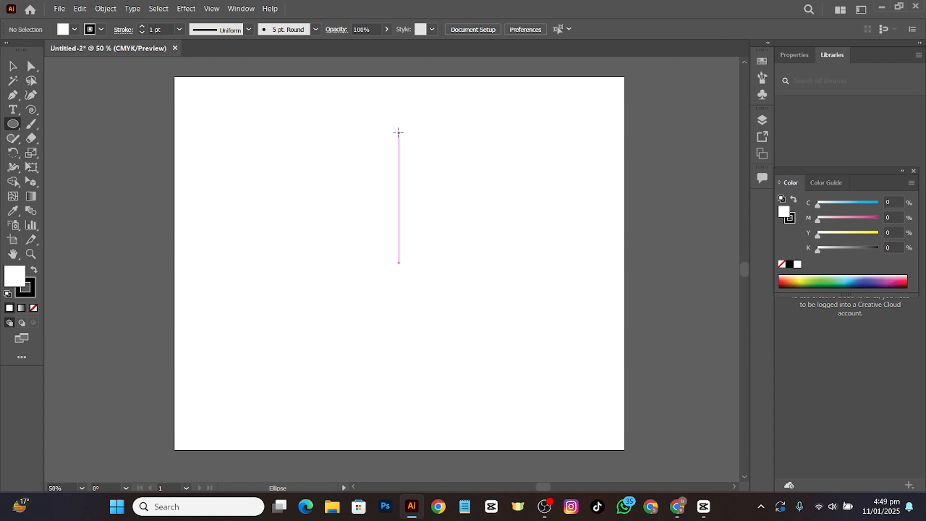
pyautogui.moveTo(398, 132); pyautogui.dragTo(424, 192)
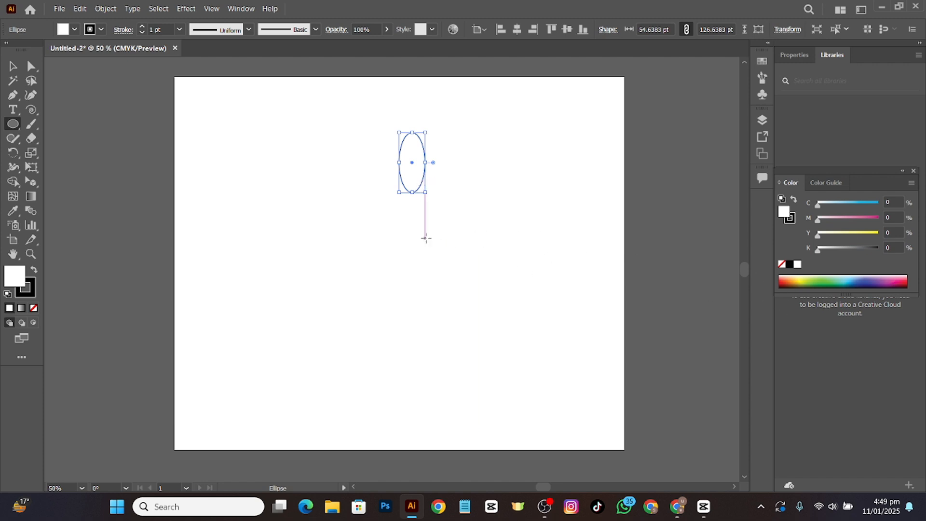
pyautogui.click(142, 33)
# Rotate a copy of the ellipse clockwise about a point below it, placing it beside the original without overlap.
pyautogui.click(13, 153)
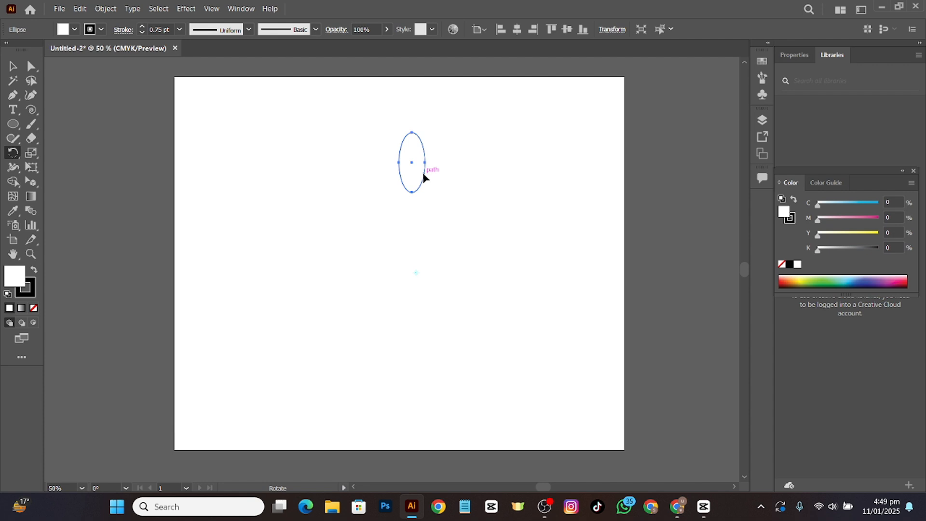
pyautogui.moveTo(423, 177); pyautogui.dragTo(452, 187)
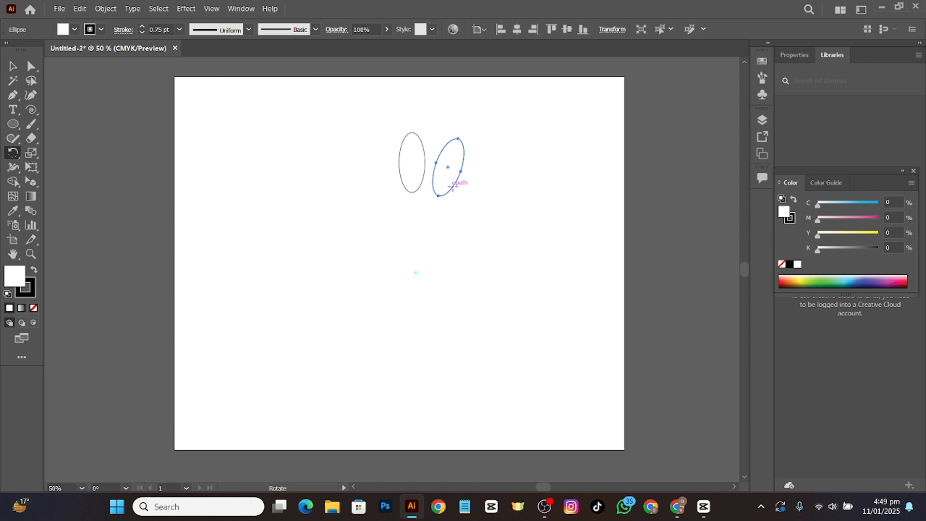
pyautogui.press('ctrl')
# Repeat the rotated copy until the ellipses form a full ring, and delete the last copy overlapping the first ellipse.
pyautogui.hotkey('ctrl', 'd')
pyautogui.hotkey('ctrl', 'd')
pyautogui.hotkey('ctrl', 'd')
pyautogui.hotkey('ctrl', 'd')
pyautogui.hotkey('ctrl', 'd')
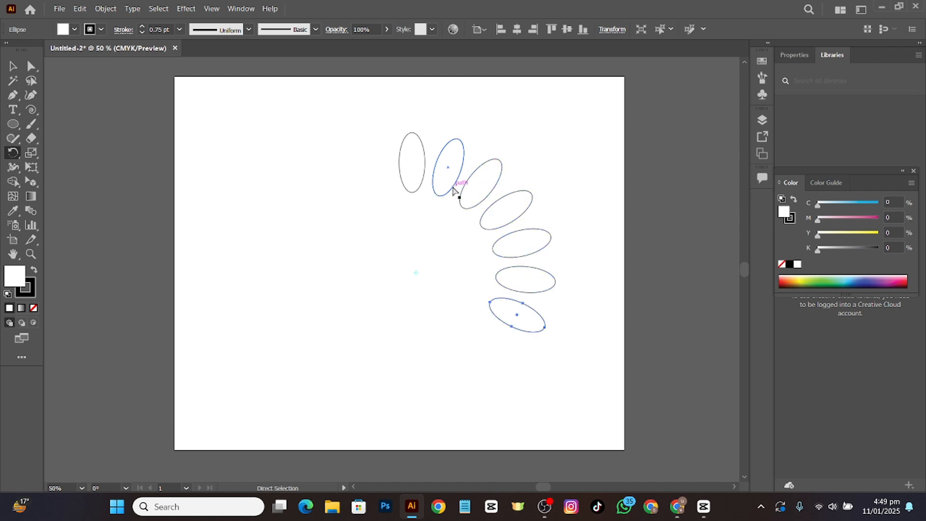
pyautogui.hotkey('ctrl', 'd')
pyautogui.hotkey('ctrl', 'd')
pyautogui.hotkey('ctrl', 'd')
pyautogui.hotkey('ctrl', 'd')
pyautogui.hotkey('ctrl', 'd')
pyautogui.hotkey('ctrl', 'd')
pyautogui.hotkey('ctrl', 'd')
pyautogui.hotkey('ctrl', 'd')
pyautogui.hotkey('ctrl', 'd')
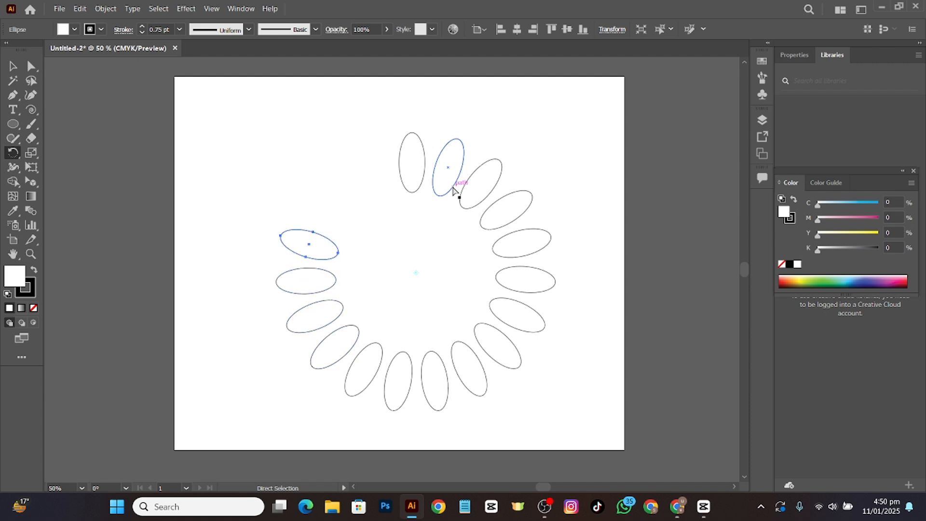
pyautogui.hotkey('ctrl', 'd')
pyautogui.hotkey('ctrl', 'd')
pyautogui.hotkey('ctrl', 'd')
pyautogui.hotkey('ctrl', 'd')
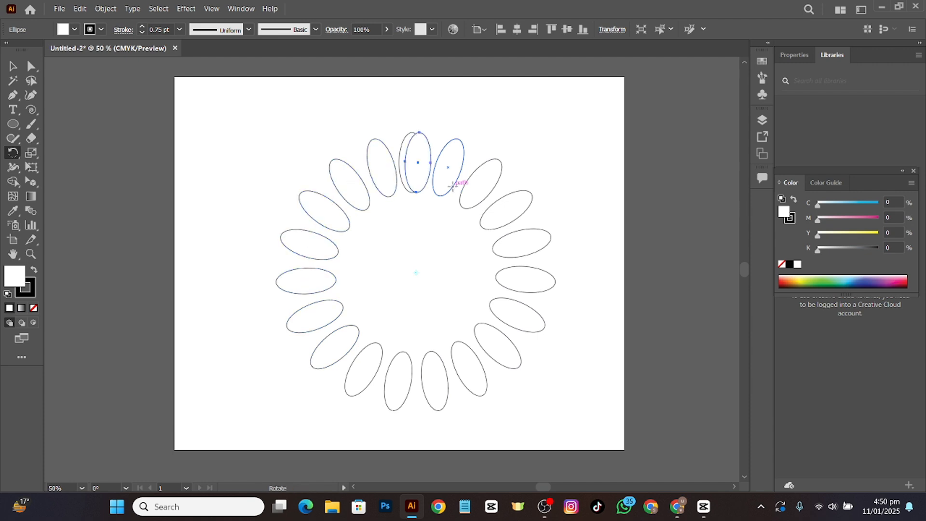
pyautogui.press('Delete')
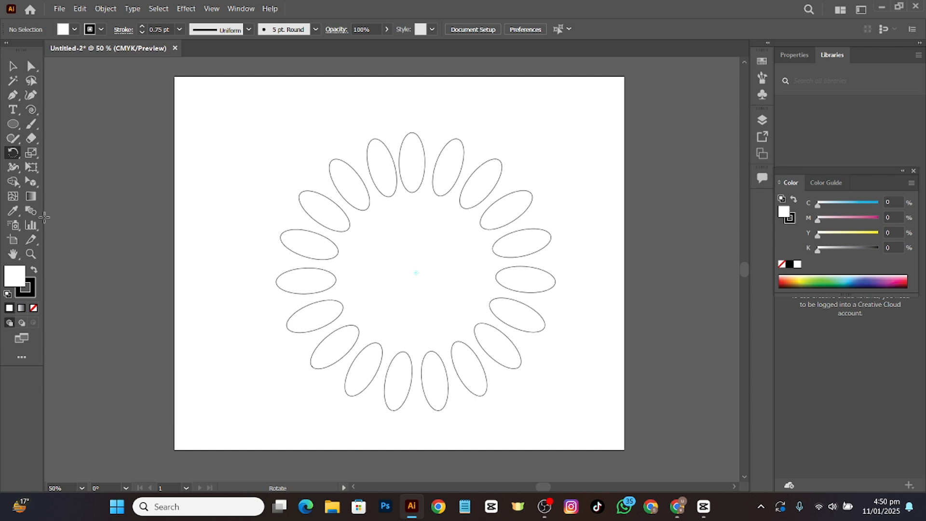
# Select all the ellipses in the ring and expand their strokes.
pyautogui.click(35, 214)
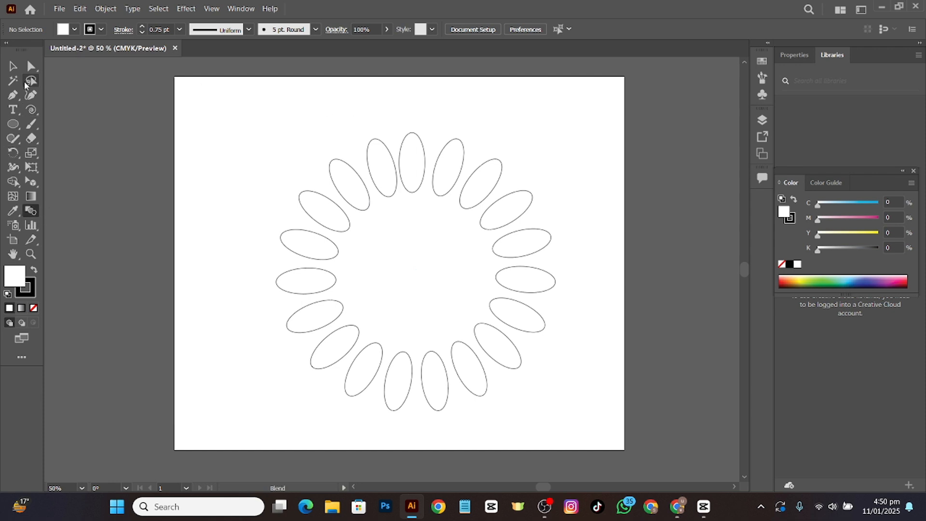
pyautogui.click(31, 68)
pyautogui.moveTo(309, 119); pyautogui.dragTo(569, 439)
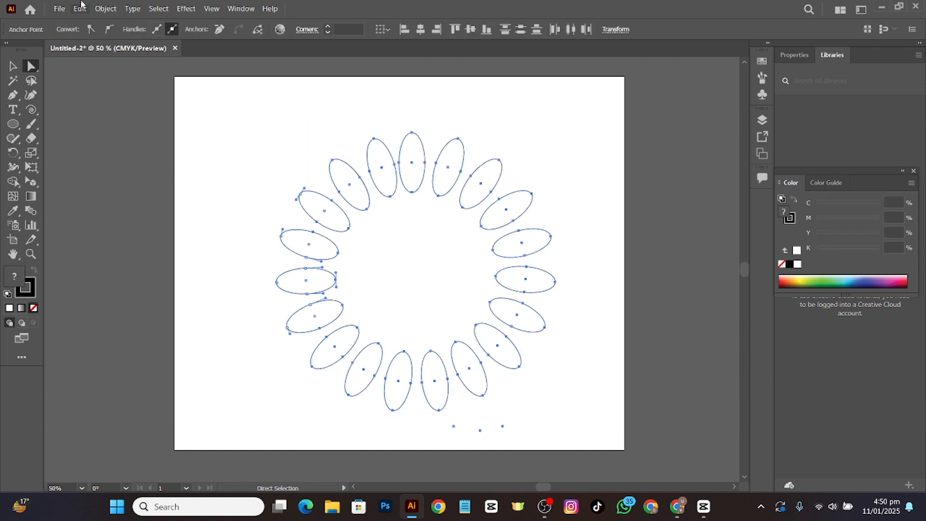
pyautogui.click(110, 10)
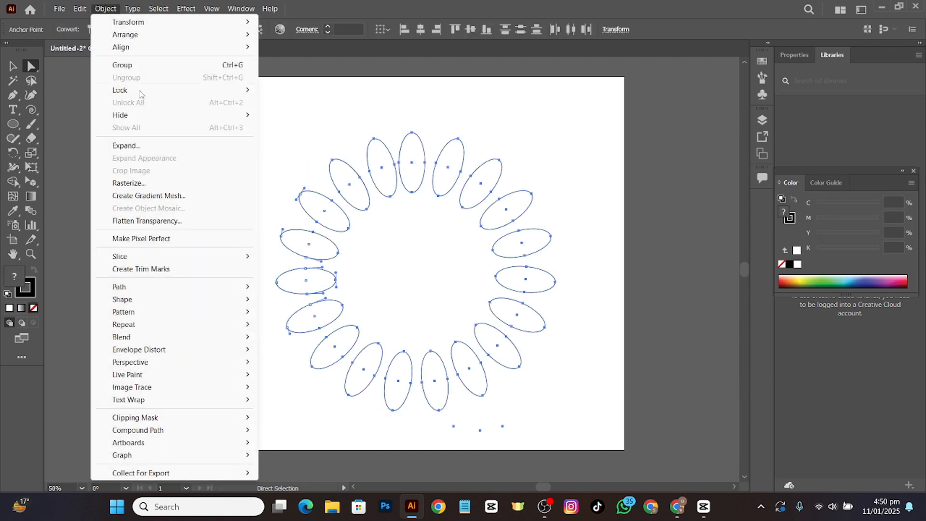
pyautogui.click(144, 144)
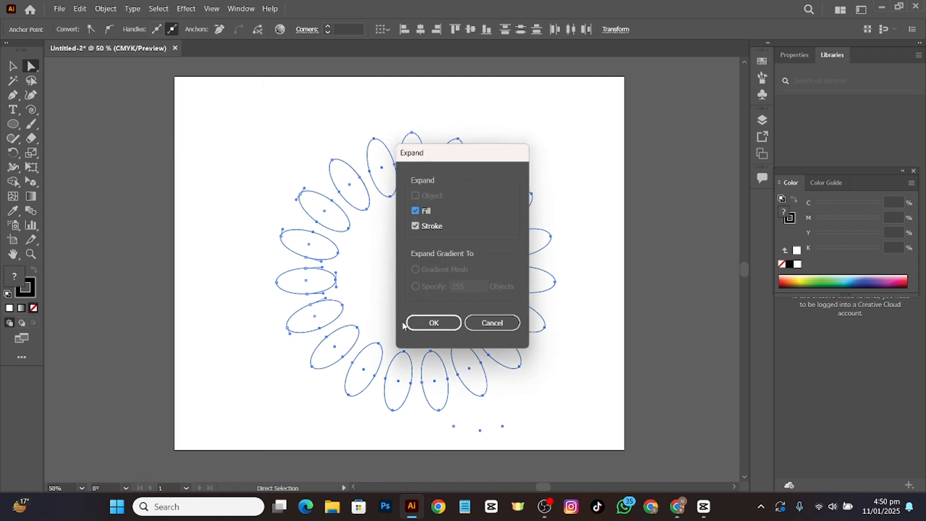
pyautogui.click(419, 212)
pyautogui.click(427, 323)
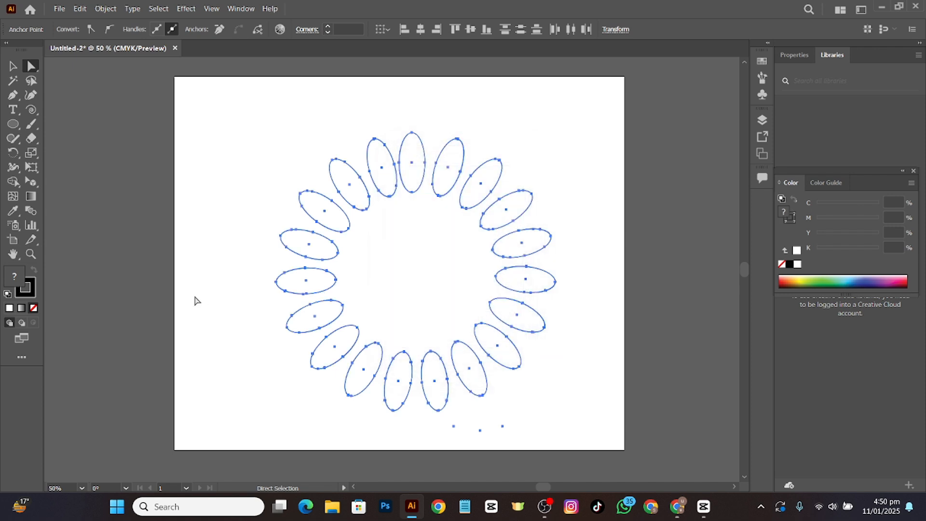
# Set the blend options to Specified Steps spacing for the ring of ellipses.
pyautogui.click(31, 210)
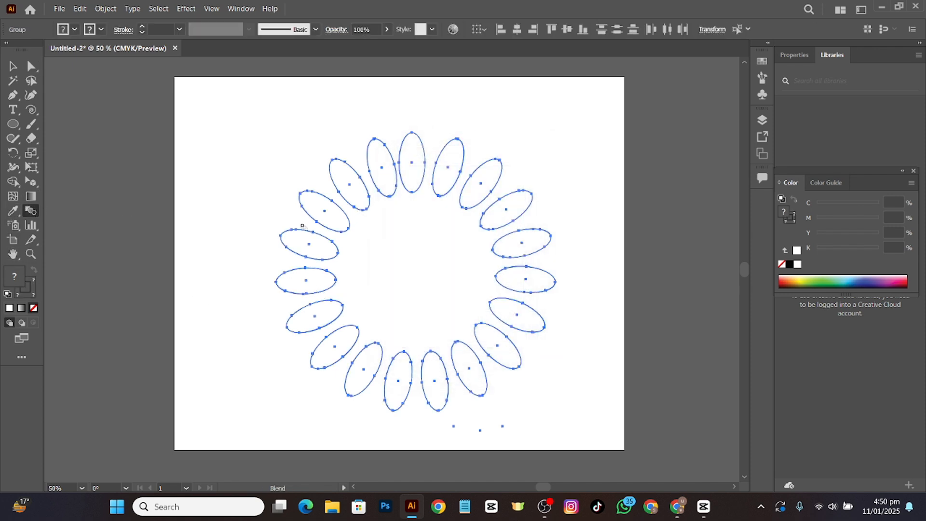
pyautogui.doubleClick(31, 211)
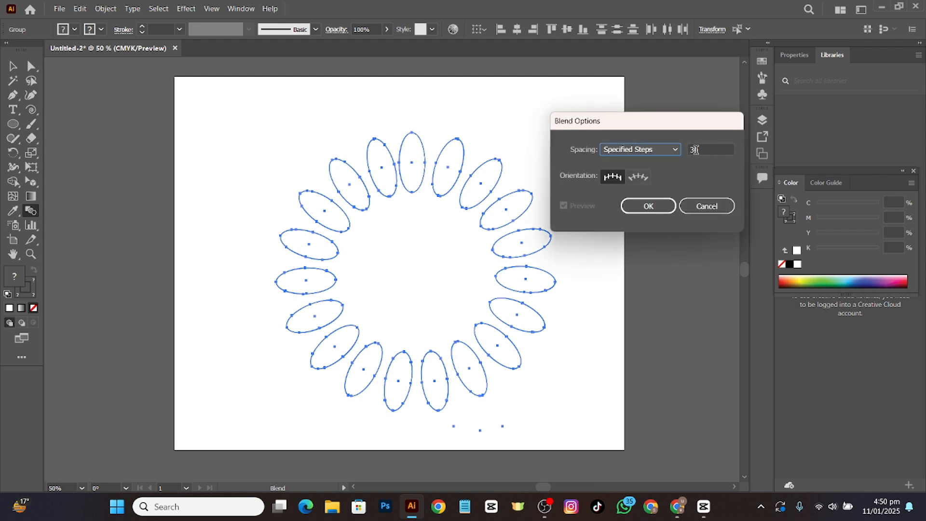
pyautogui.click(645, 206)
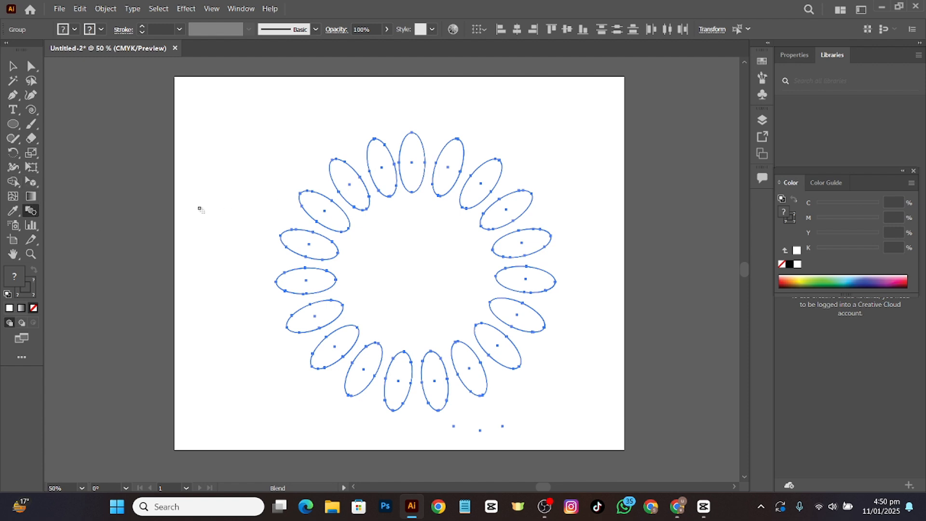
# Set the blend spacing to Specified Steps and enter a new number of steps for the ring of ellipses.
pyautogui.doubleClick(34, 214)
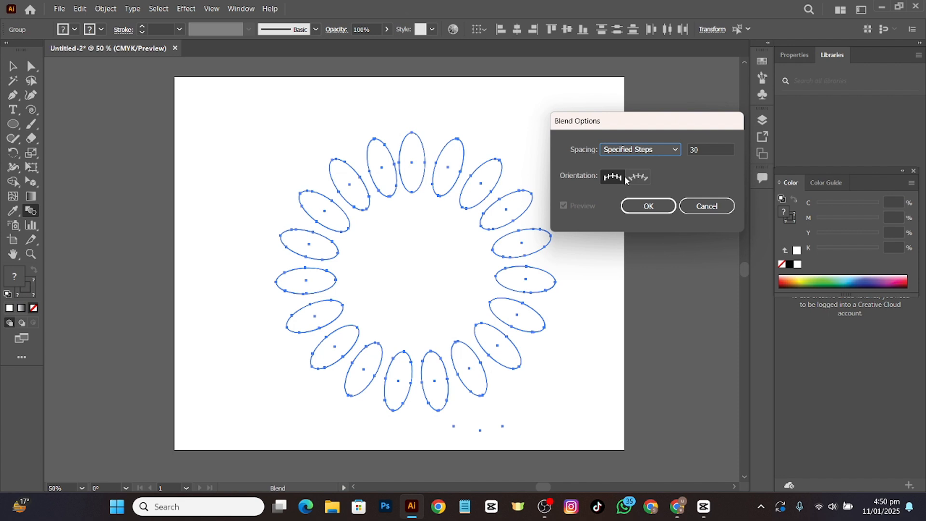
pyautogui.click(673, 151)
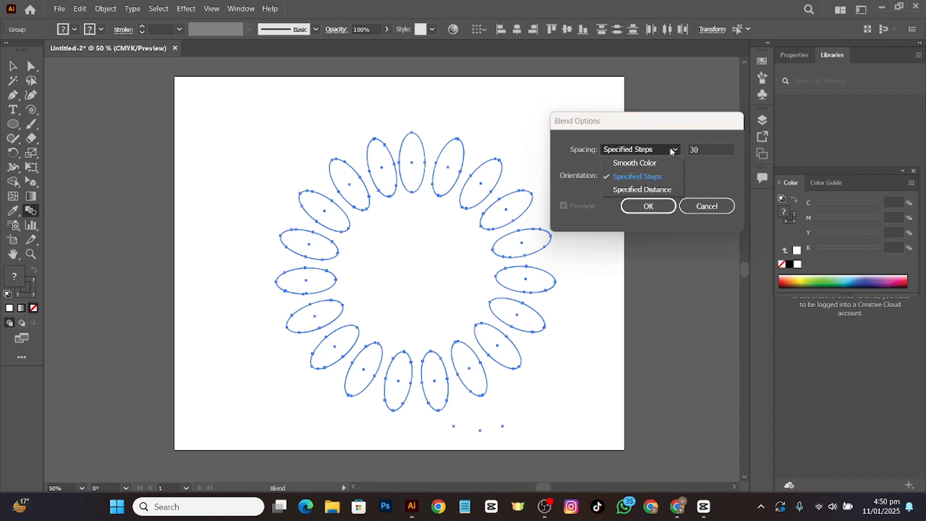
pyautogui.click(646, 164)
pyautogui.click(659, 153)
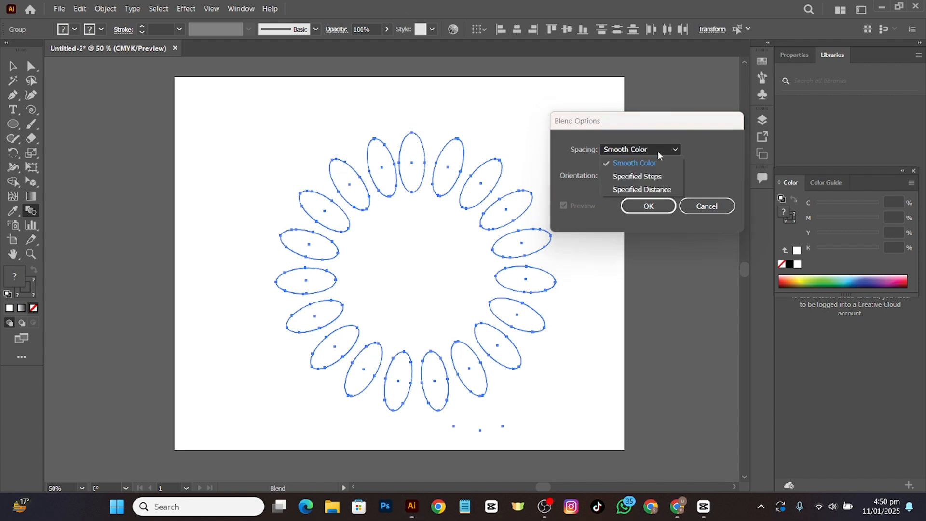
pyautogui.click(637, 176)
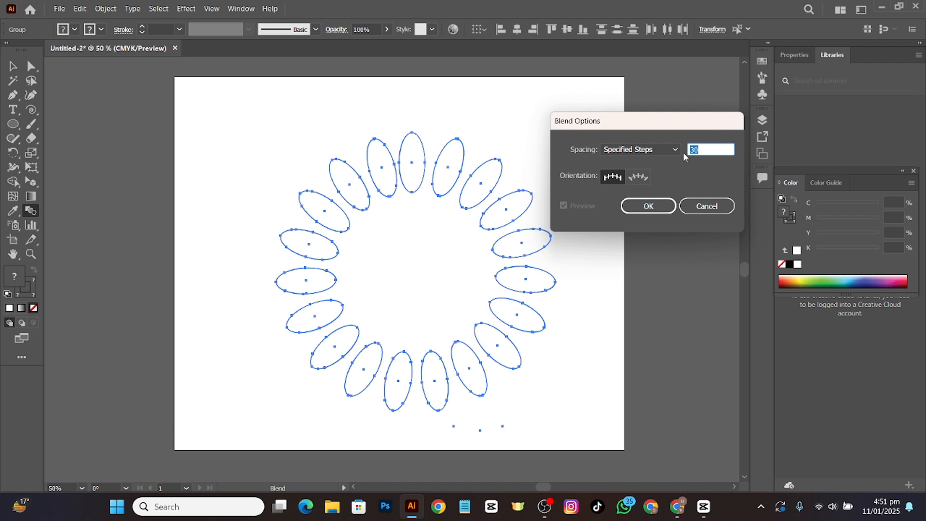
pyautogui.press('BackSpace')
pyautogui.write('2')
pyautogui.click(648, 206)
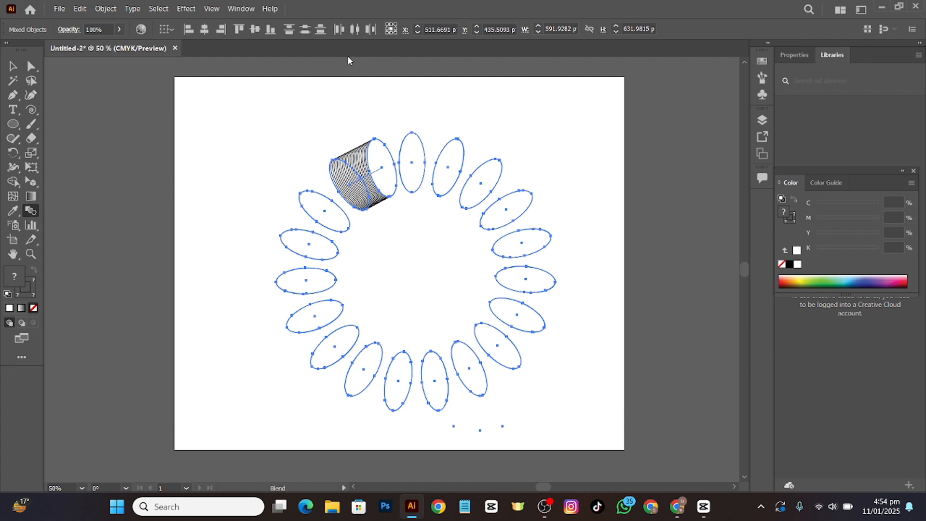
# Select the whole ring of ellipses, including the blended pair, and delete it from the artboard.
pyautogui.press('a')
pyautogui.moveTo(275, 121); pyautogui.dragTo(554, 407)
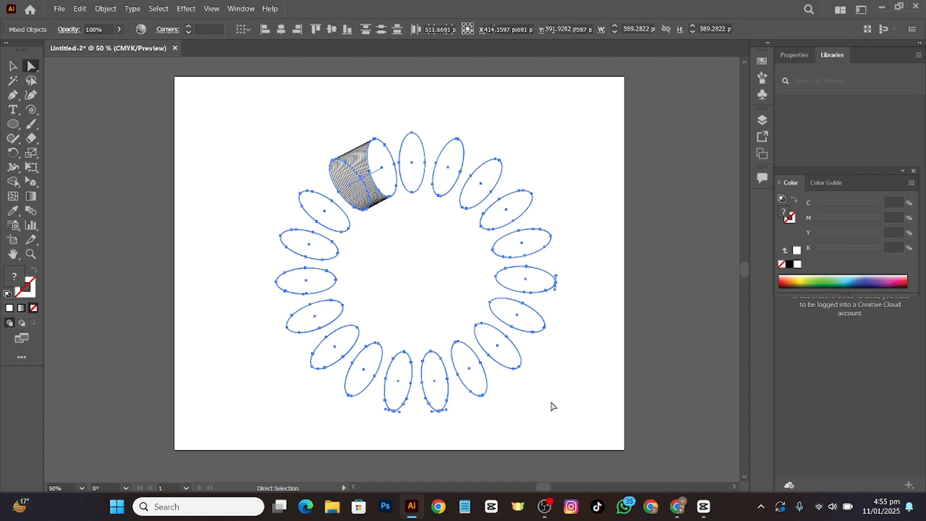
pyautogui.press('Delete')
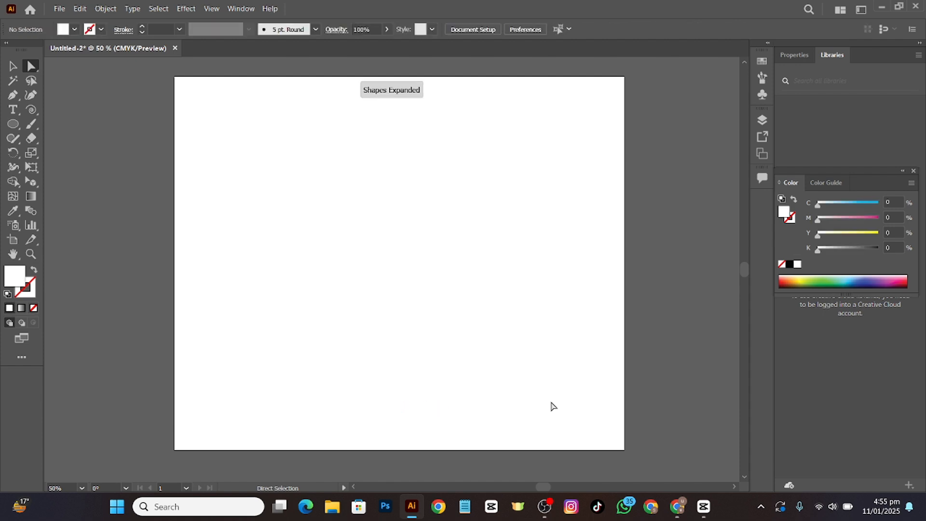
# Draw a tall ellipse about 70 by 211 pt and move it near the top centre of the artboard.
pyautogui.click(13, 124)
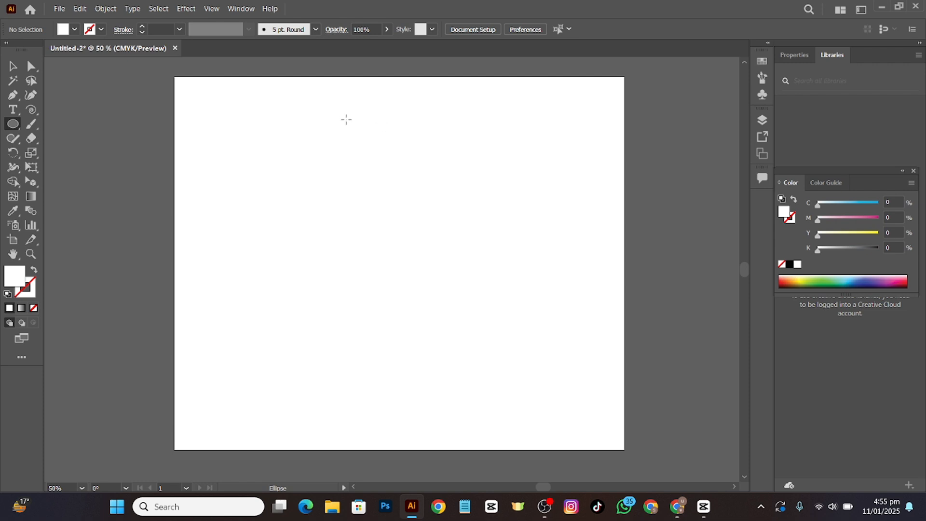
pyautogui.moveTo(366, 144); pyautogui.dragTo(413, 236)
pyautogui.moveTo(407, 210); pyautogui.dragTo(399, 244)
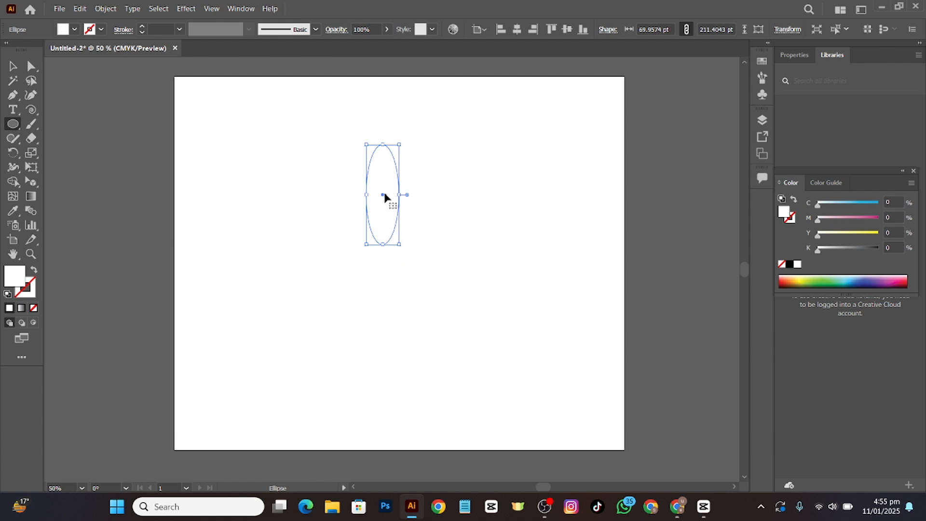
pyautogui.moveTo(380, 192); pyautogui.dragTo(390, 166)
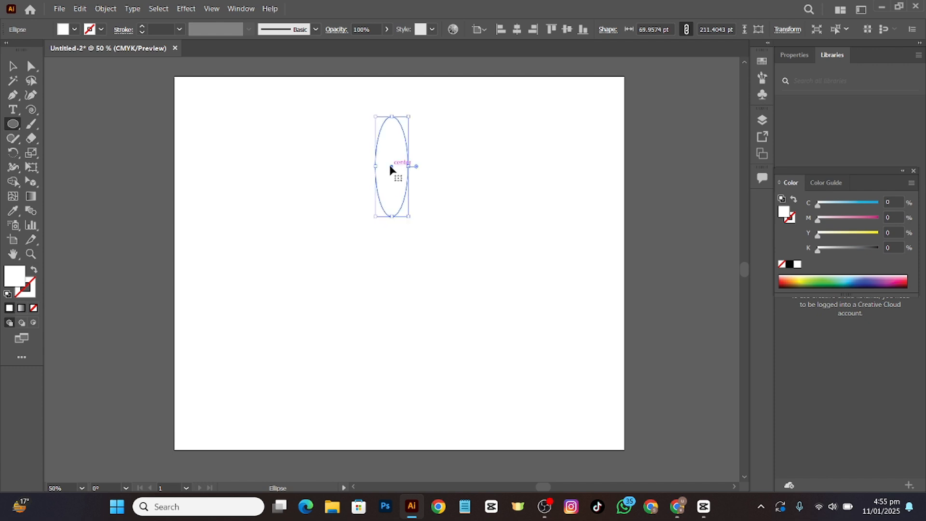
# Try to rotate the white-filled ellipse clockwise about a point below it, cancelling the exact angle entry.
pyautogui.click(13, 152)
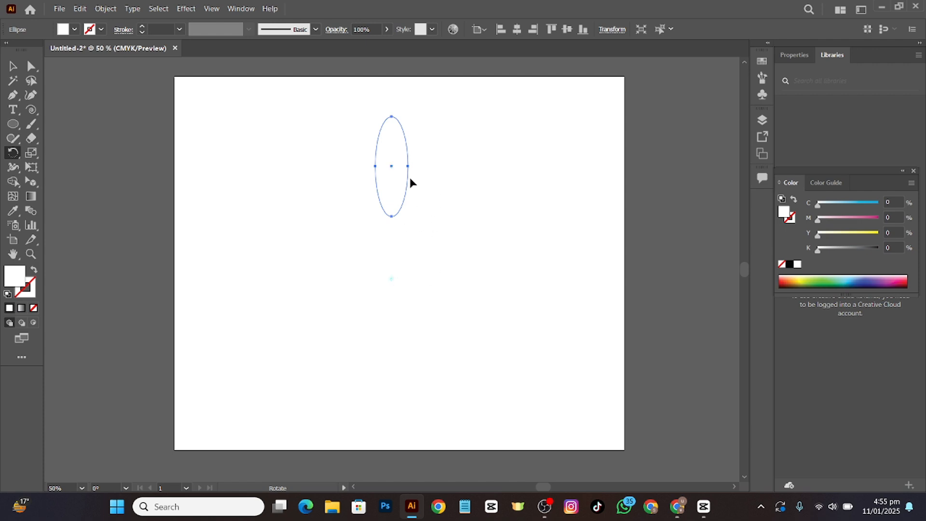
pyautogui.moveTo(409, 179); pyautogui.dragTo(408, 177)
pyautogui.click(408, 178)
pyautogui.moveTo(391, 168); pyautogui.dragTo(421, 173)
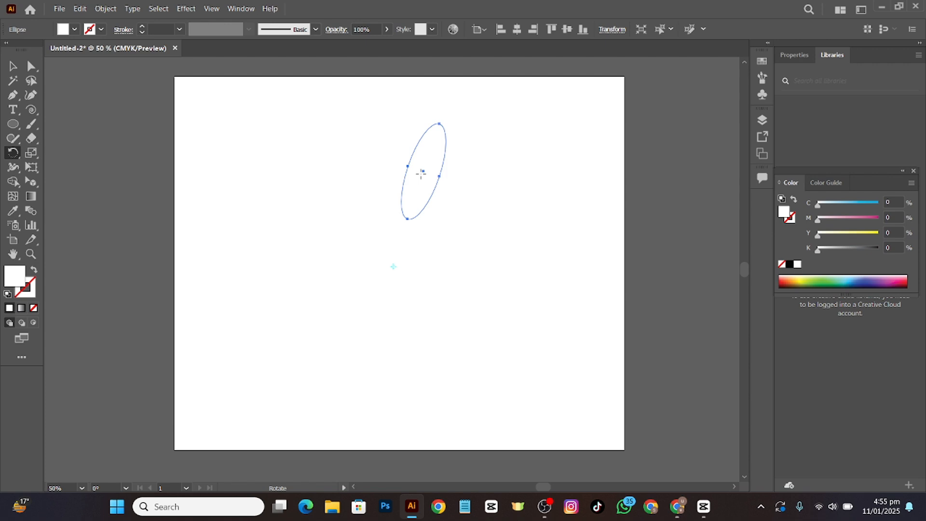
pyautogui.hotkey('ctrl', 'z')
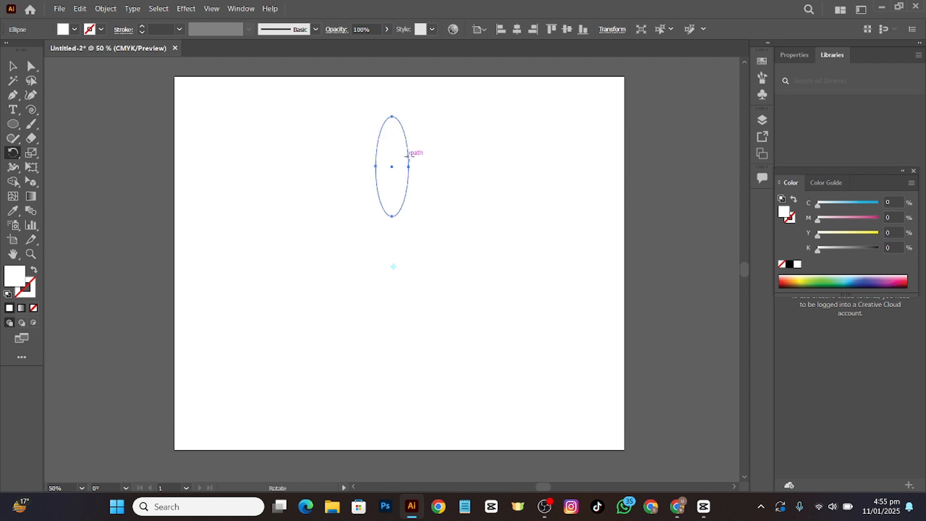
pyautogui.moveTo(408, 155); pyautogui.dragTo(423, 161)
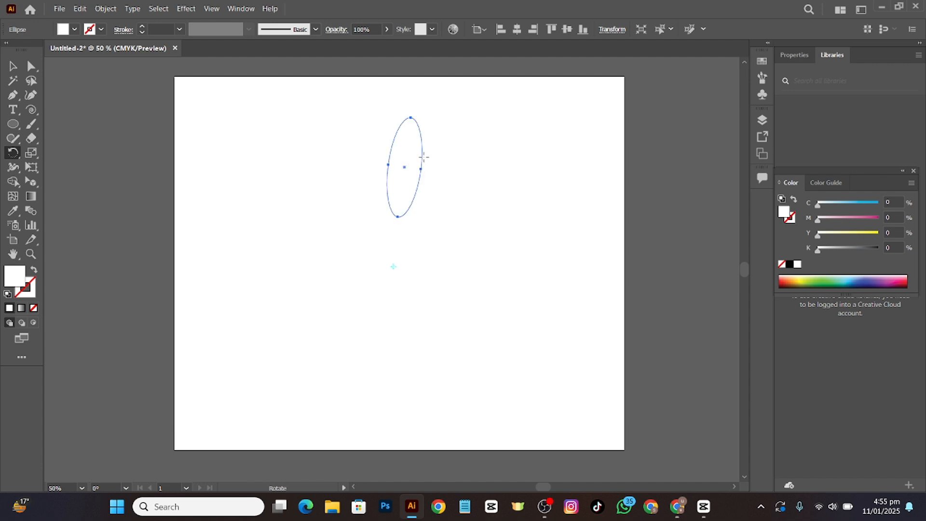
pyautogui.keyDown('alt'); pyautogui.click(443, 166); pyautogui.keyUp('alt')
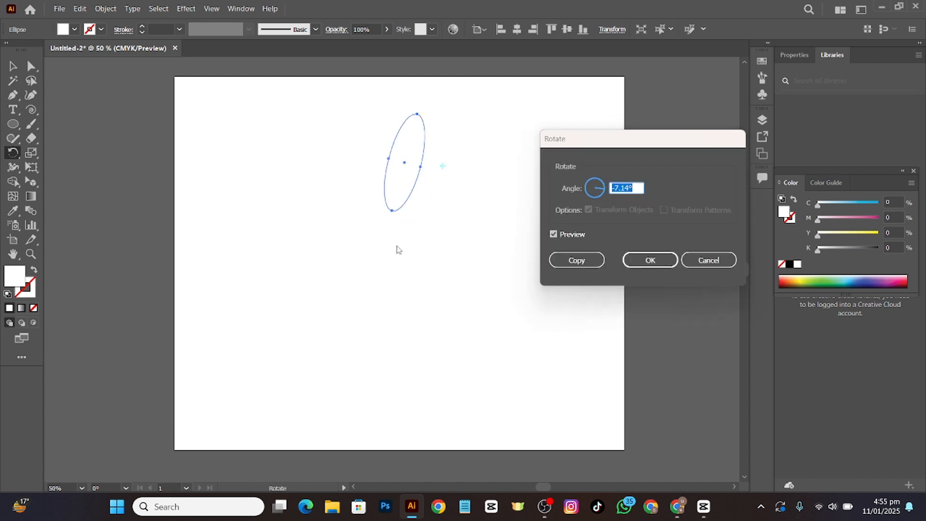
pyautogui.click(708, 263)
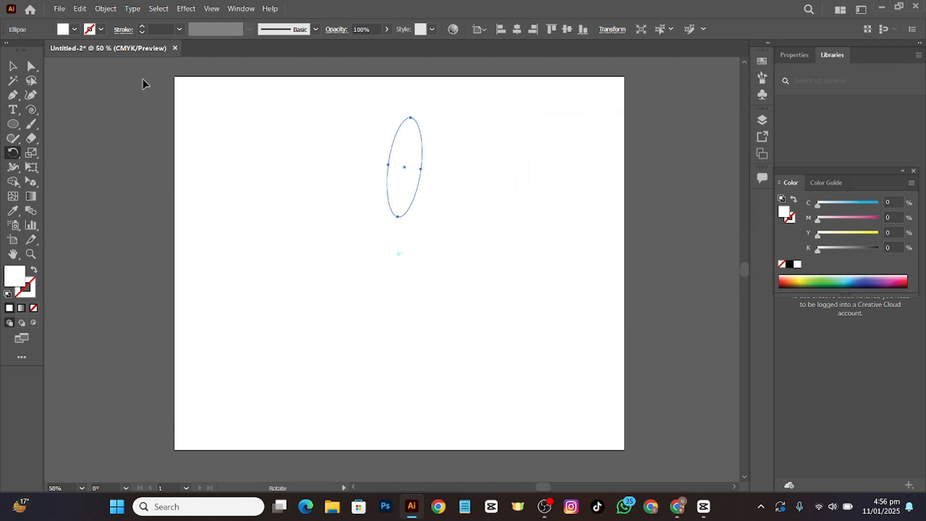
# Delete the rotated ellipses and the leftover path from the artboard.
pyautogui.click(32, 68)
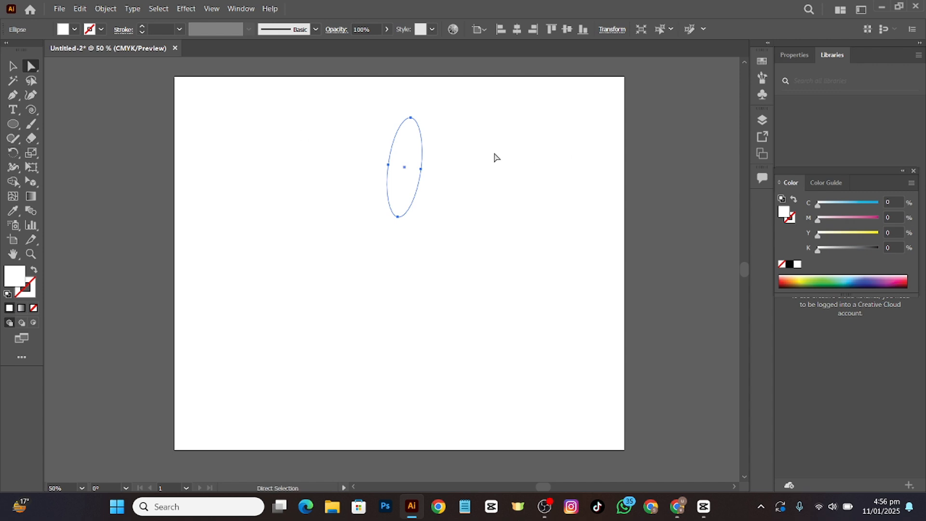
pyautogui.hotkey('ctrl', 'f')
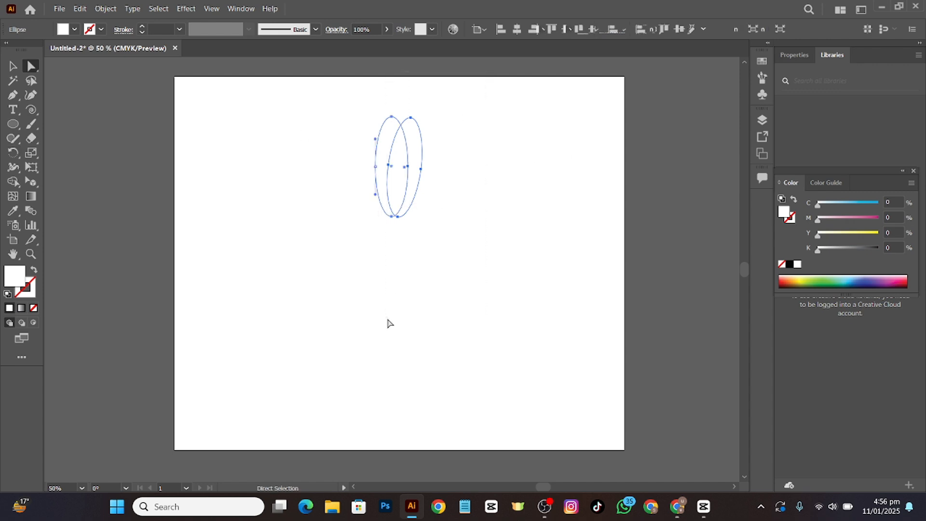
pyautogui.press('Delete')
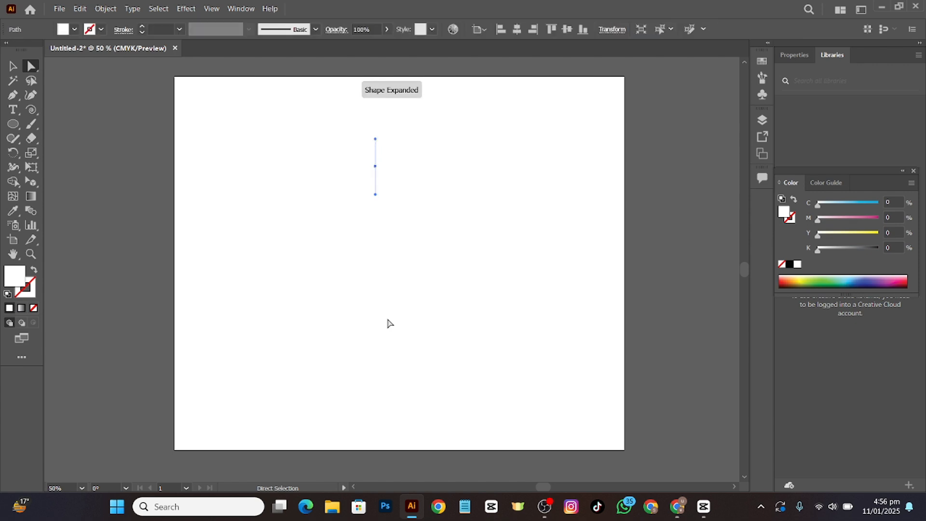
pyautogui.moveTo(389, 115); pyautogui.dragTo(336, 306)
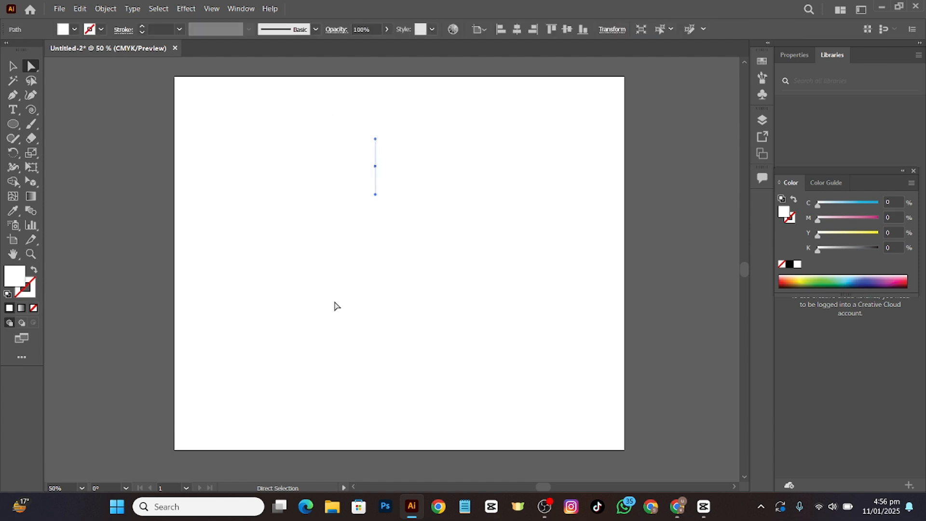
pyautogui.press('Delete')
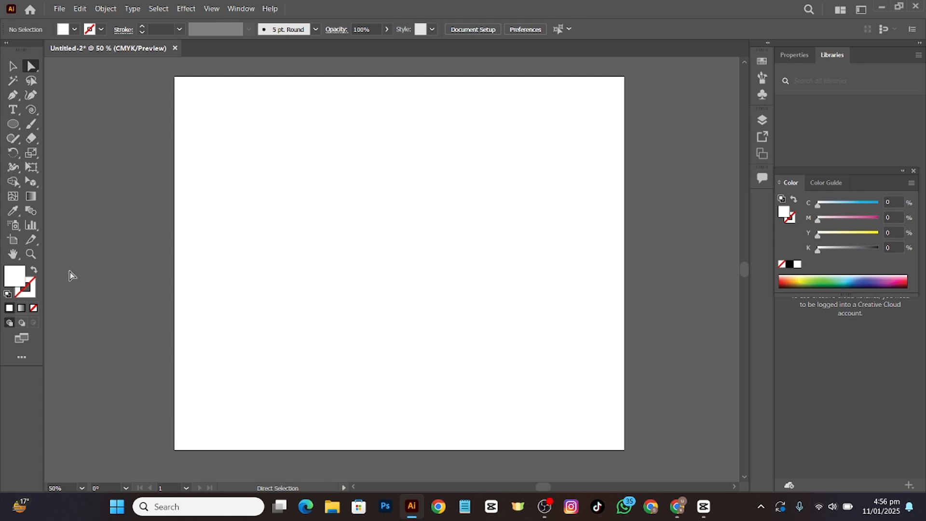
# Set the drawing appearance to no fill with a black 0.5 pt stroke.
pyautogui.click(34, 308)
pyautogui.click(35, 282)
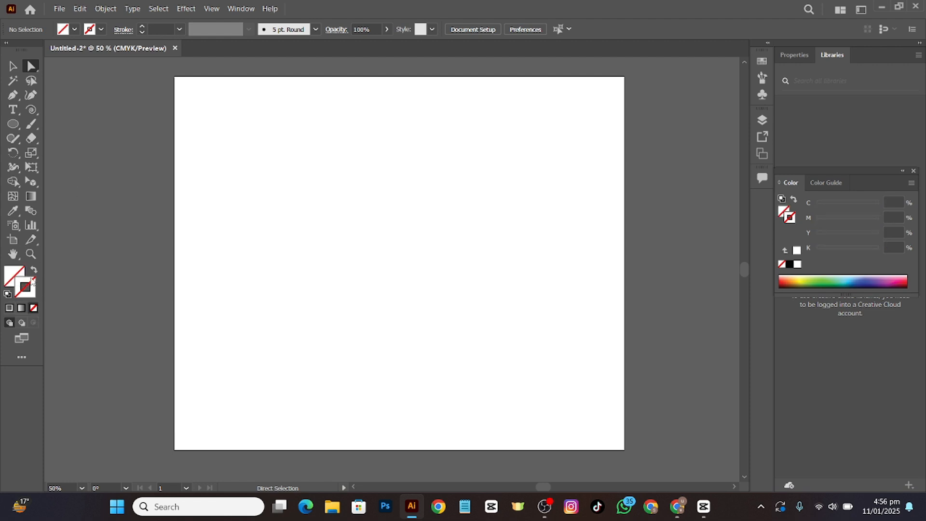
pyautogui.click(142, 26)
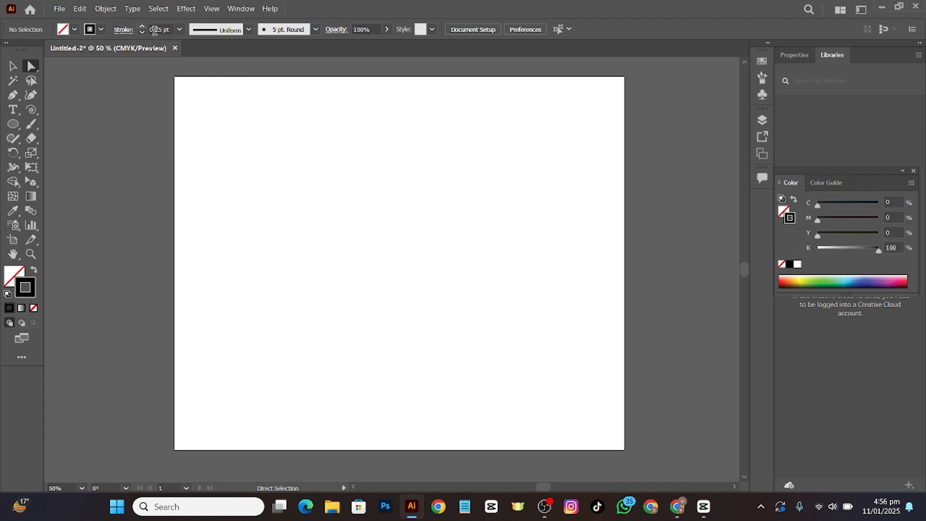
pyautogui.click(143, 26)
# Draw an ellipse about 54 by 187 pt near the artboard's top centre and rotate a copy clockwise about a point below it.
pyautogui.click(13, 124)
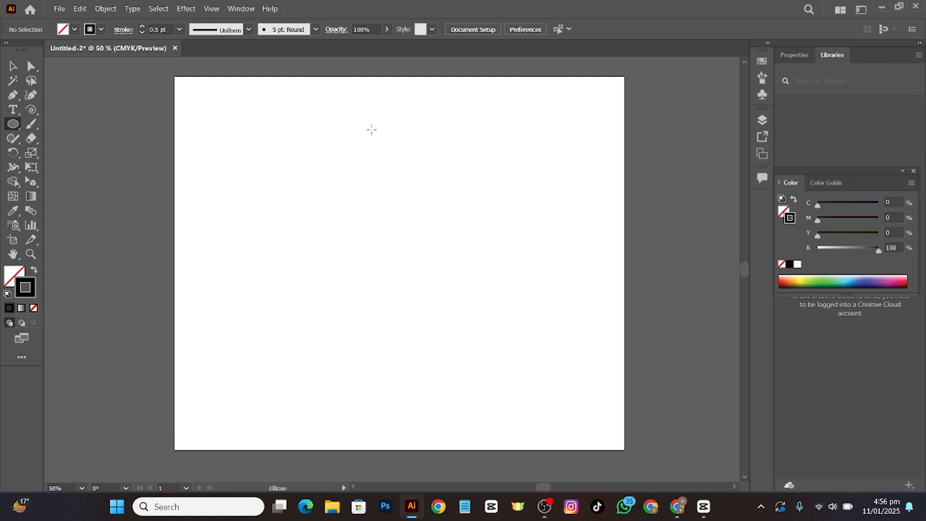
pyautogui.moveTo(371, 130); pyautogui.dragTo(398, 216)
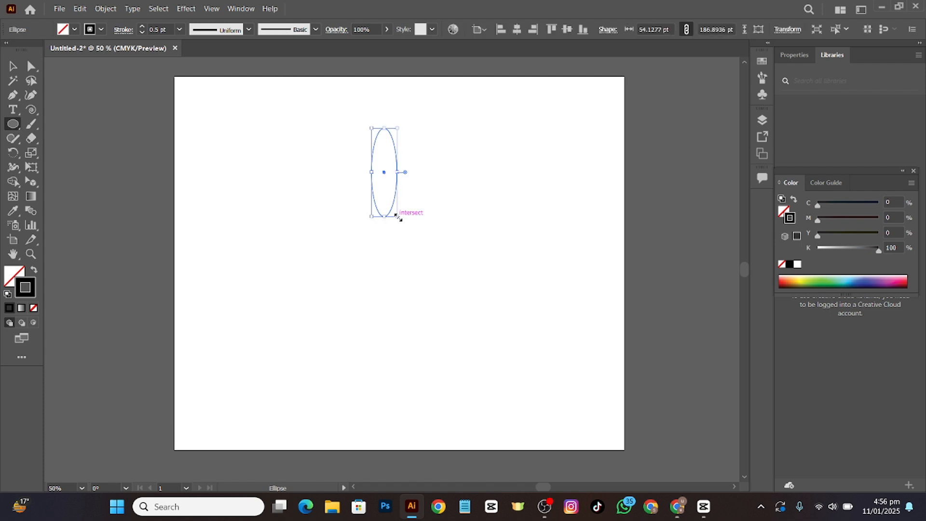
pyautogui.moveTo(384, 175); pyautogui.dragTo(400, 152)
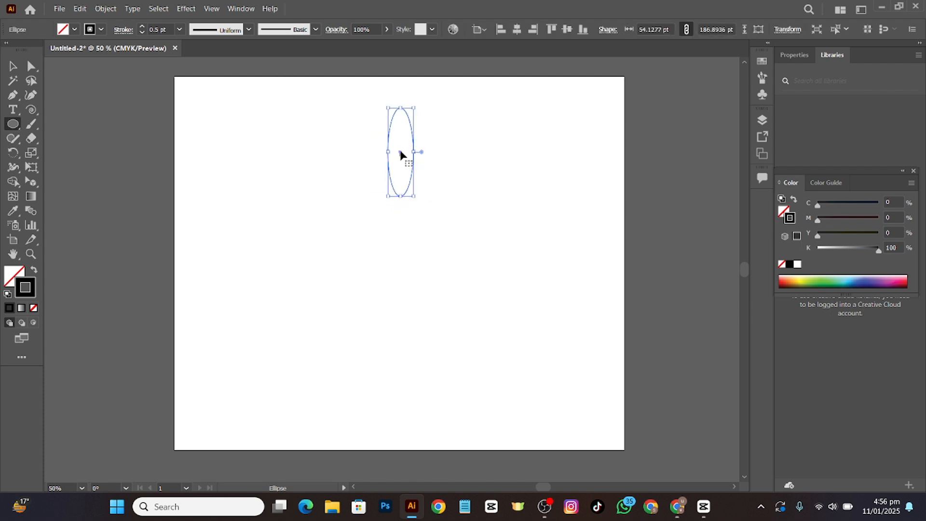
pyautogui.click(12, 152)
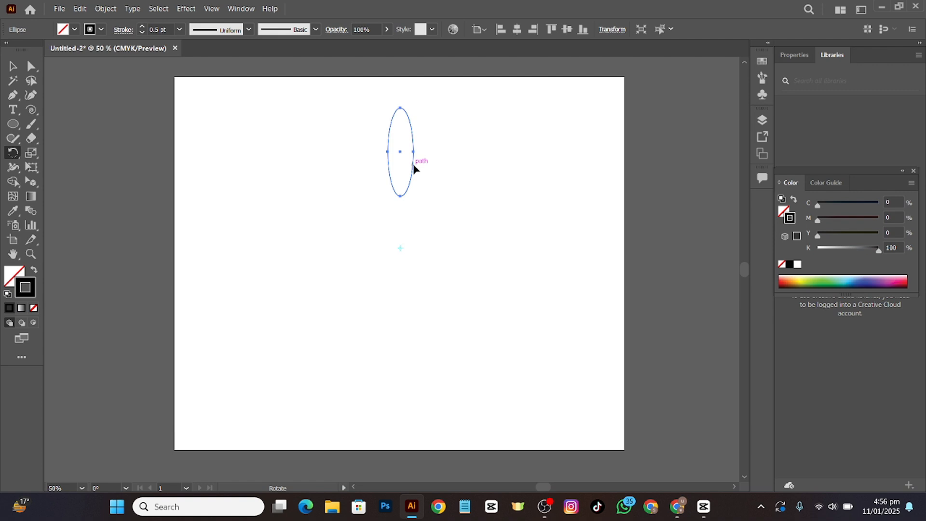
pyautogui.moveTo(414, 167); pyautogui.dragTo(451, 190)
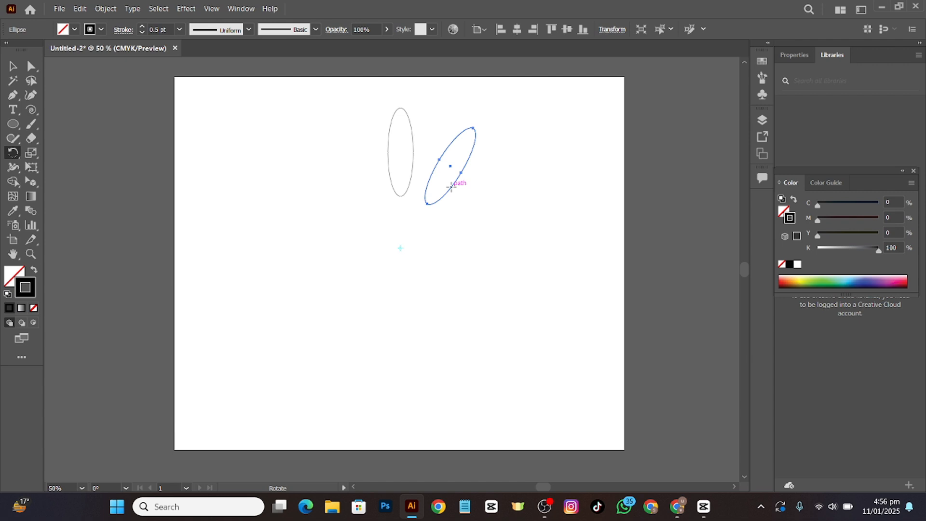
# Repeat the rotated copy until the outlined ellipses form a full ring, and delete the last copy overlapping the first ellipse.
pyautogui.press('ctrl')
pyautogui.hotkey('ctrl', 'd')
pyautogui.hotkey('ctrl', 'd')
pyautogui.hotkey('ctrl', 'd')
pyautogui.hotkey('ctrl', 'd')
pyautogui.hotkey('ctrl', 'd')
pyautogui.hotkey('ctrl', 'd')
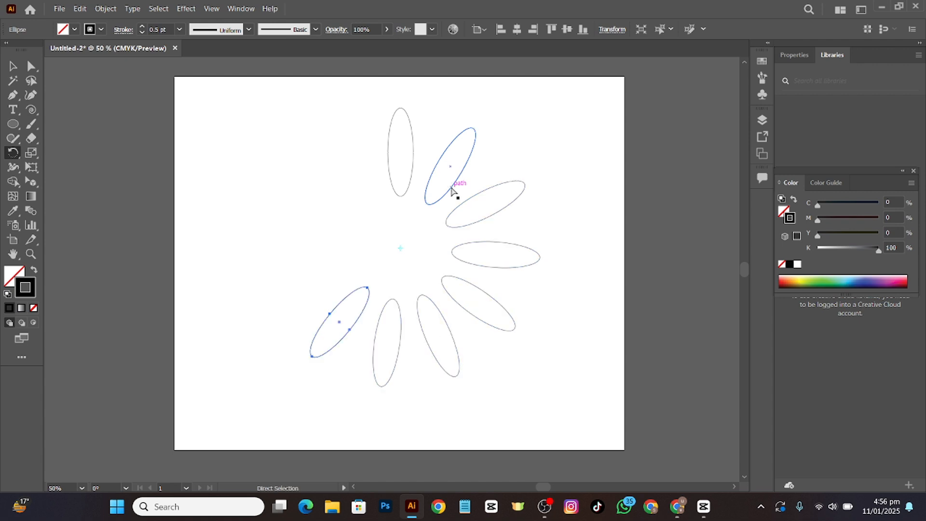
pyautogui.hotkey('ctrl', 'd')
pyautogui.hotkey('ctrl', 'd')
pyautogui.hotkey('ctrl', 'd')
pyautogui.hotkey('ctrl', 'd')
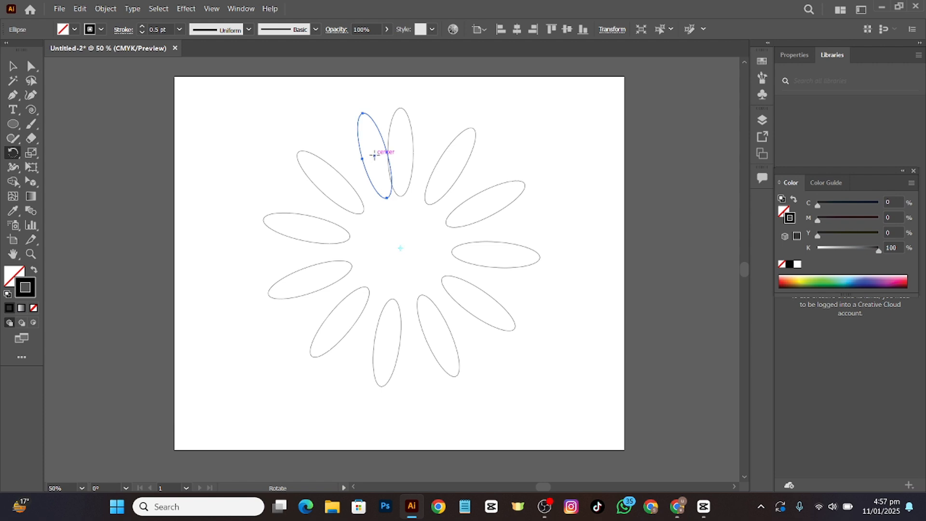
pyautogui.press('Delete')
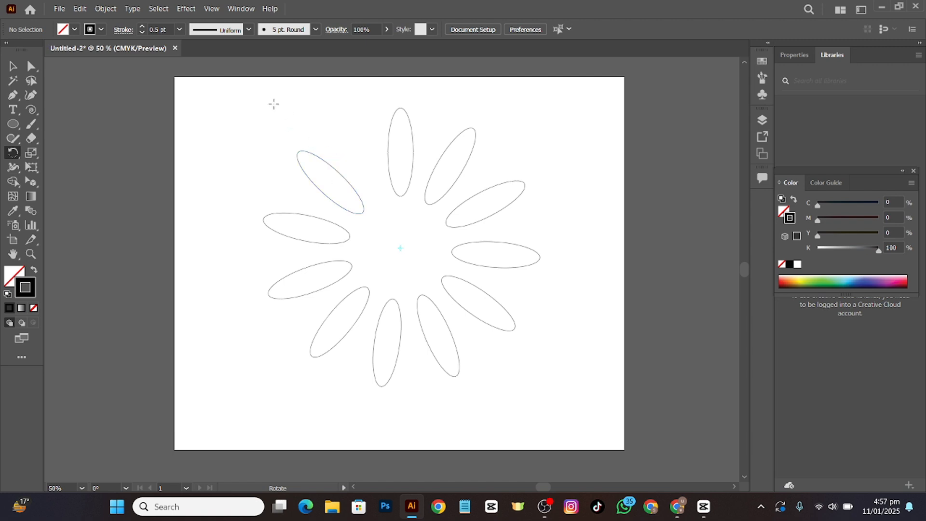
pyautogui.press('ctrl')
pyautogui.hotkey('ctrl', 'v')
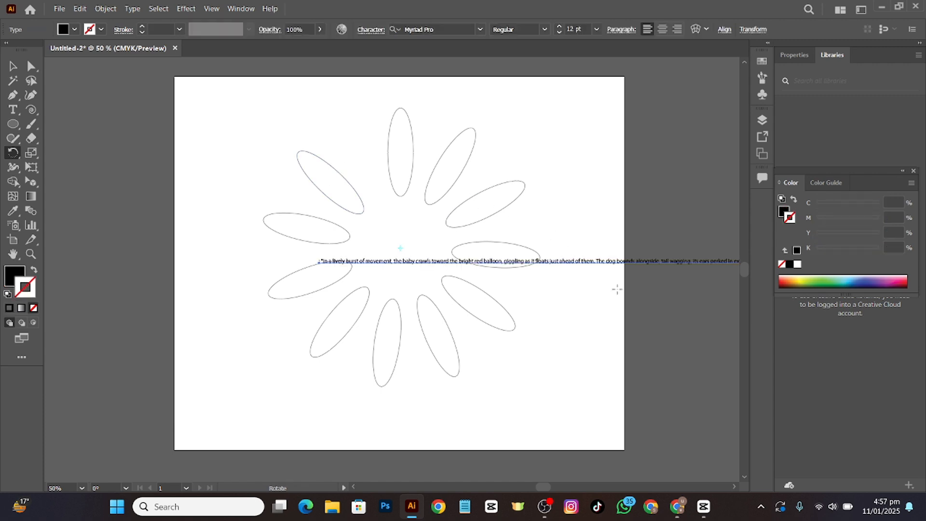
pyautogui.hotkey('ctrl', 'z')
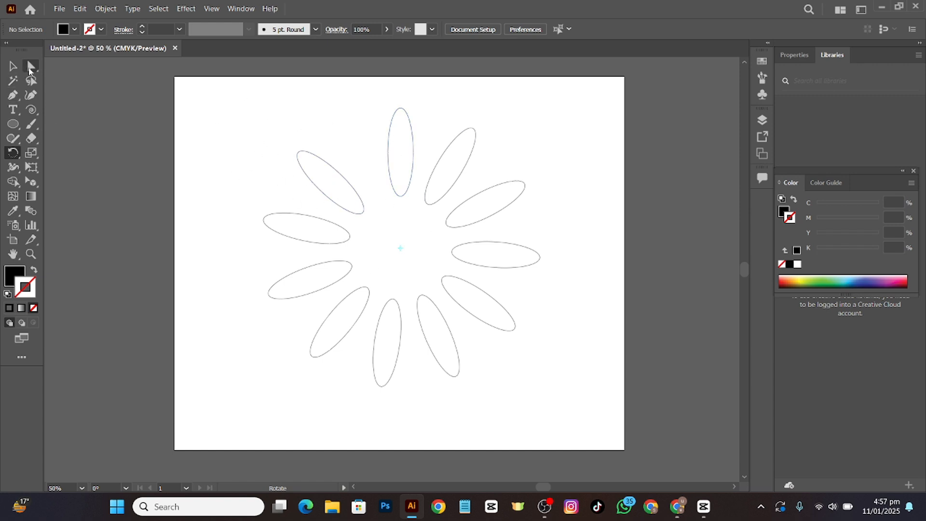
# Select all the outlined ellipses in the ring and delete them.
pyautogui.click(29, 68)
pyautogui.moveTo(447, 102); pyautogui.dragTo(304, 372)
pyautogui.moveTo(583, 161); pyautogui.dragTo(269, 320)
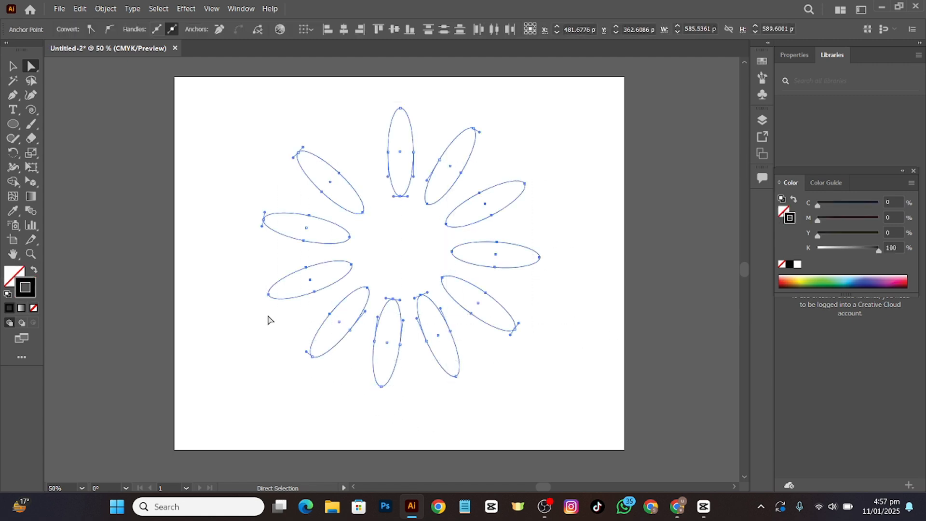
pyautogui.press('Delete')
pyautogui.press('Delete')
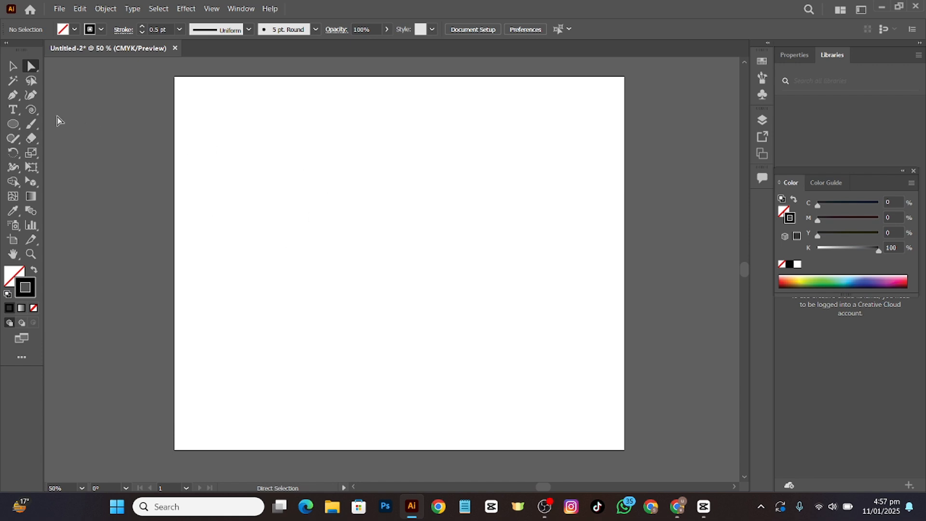
# Draw an ellipse about 40 by 149 pt near the artboard's top centre and rotate a copy clockwise about a point below it.
pyautogui.click(13, 122)
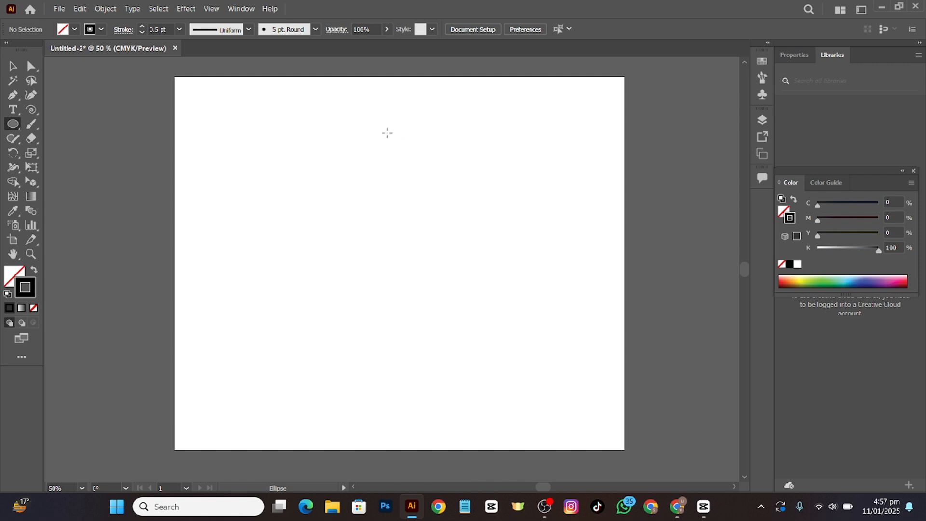
pyautogui.moveTo(392, 117); pyautogui.dragTo(411, 189)
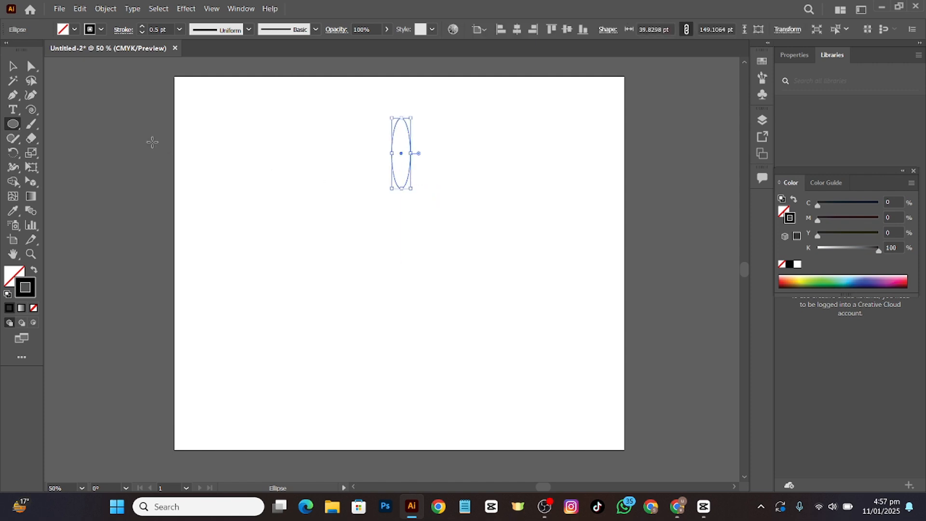
pyautogui.click(13, 153)
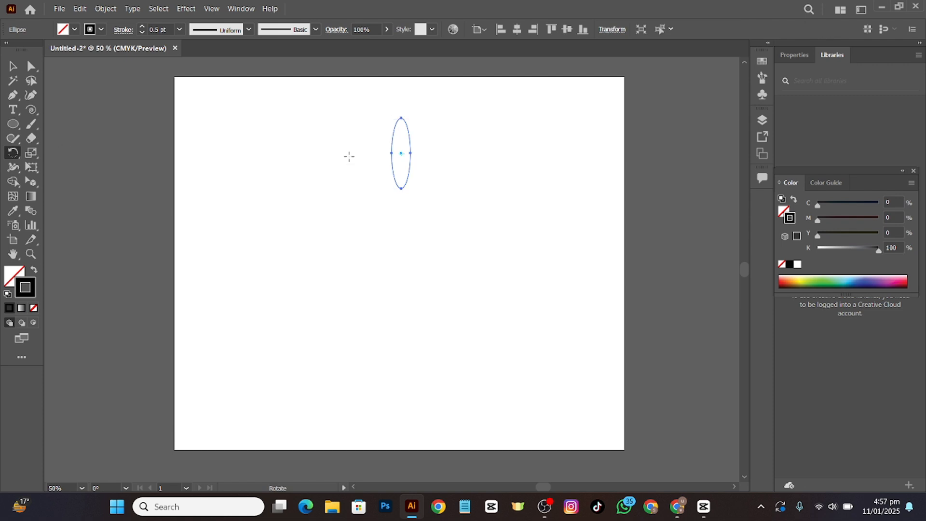
pyautogui.click(402, 235)
pyautogui.moveTo(400, 153); pyautogui.dragTo(433, 158)
pyautogui.press('ctrl')
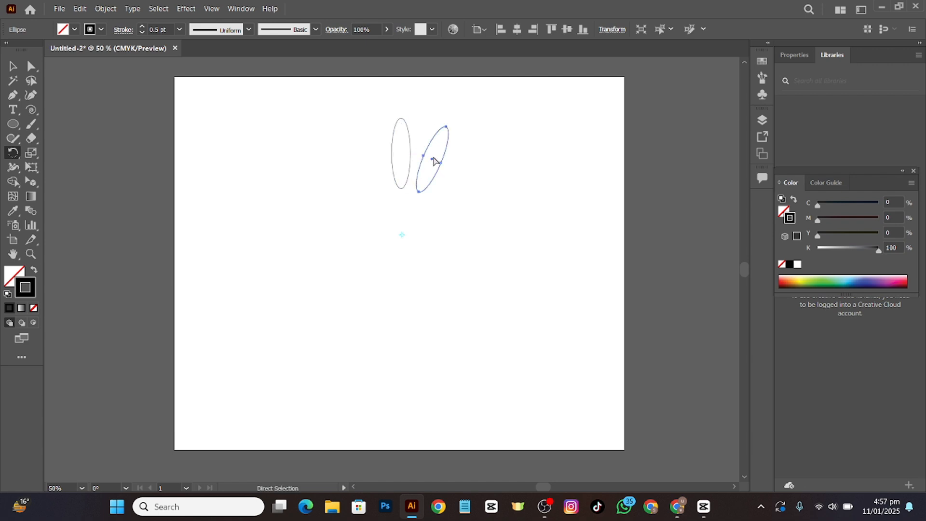
# Repeat the rotated copy until the narrow ellipses close a full ring, and delete the last copy overlapping the first ellipse.
pyautogui.hotkey('ctrl', 'd')
pyautogui.hotkey('ctrl', 'd')
pyautogui.hotkey('ctrl', 'd')
pyautogui.hotkey('ctrl', 'd')
pyautogui.hotkey('ctrl', 'd')
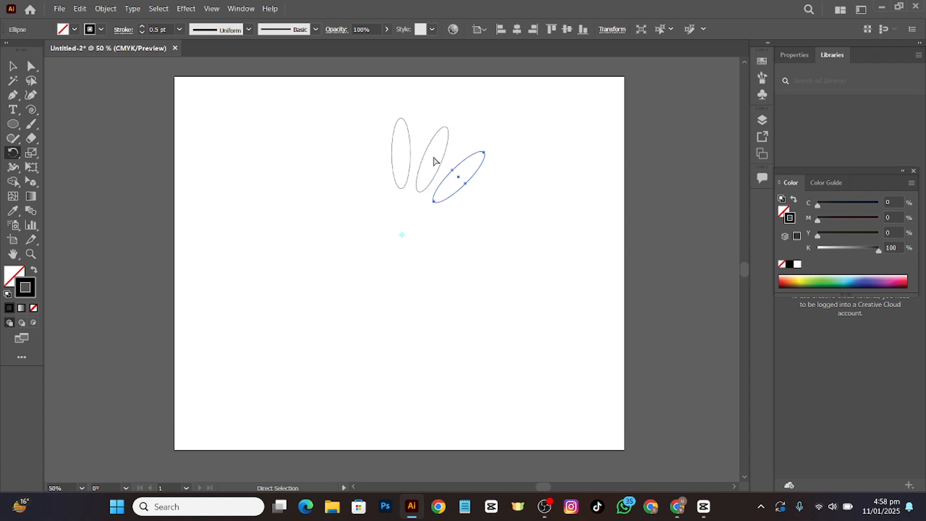
pyautogui.hotkey('ctrl', 'd')
pyautogui.hotkey('ctrl', 'd')
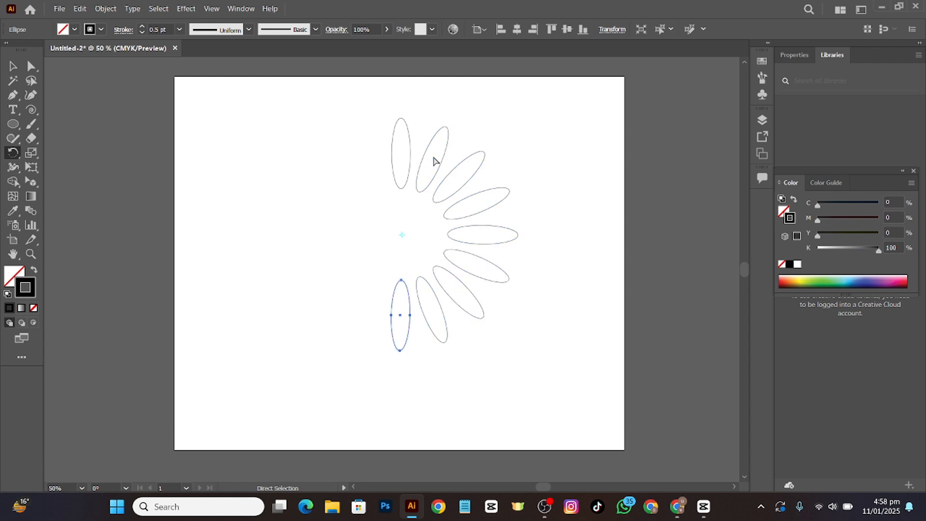
pyautogui.hotkey('ctrl', 'd')
pyautogui.hotkey('ctrl', 'd')
pyautogui.hotkey('ctrl', 'd')
pyautogui.hotkey('ctrl', 'd')
pyautogui.hotkey('ctrl', 'd')
pyautogui.hotkey('ctrl', 'd')
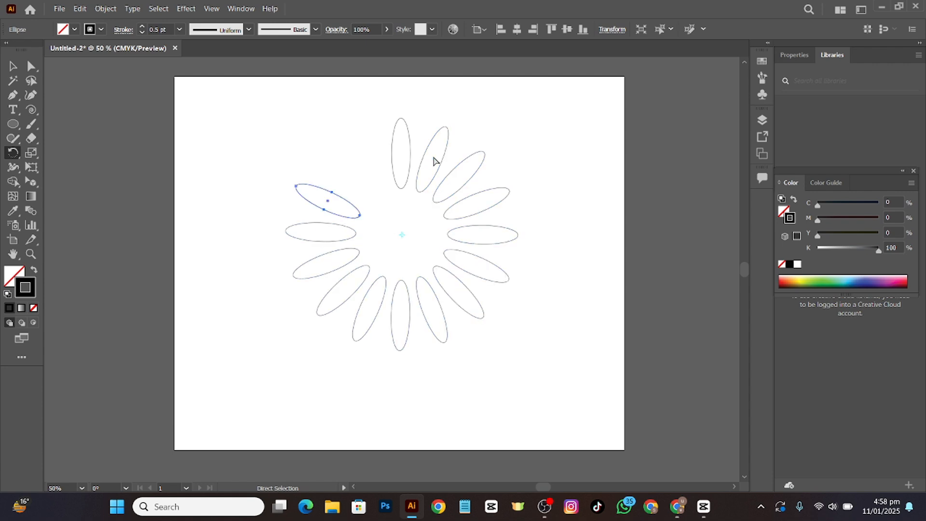
pyautogui.hotkey('ctrl', 'd')
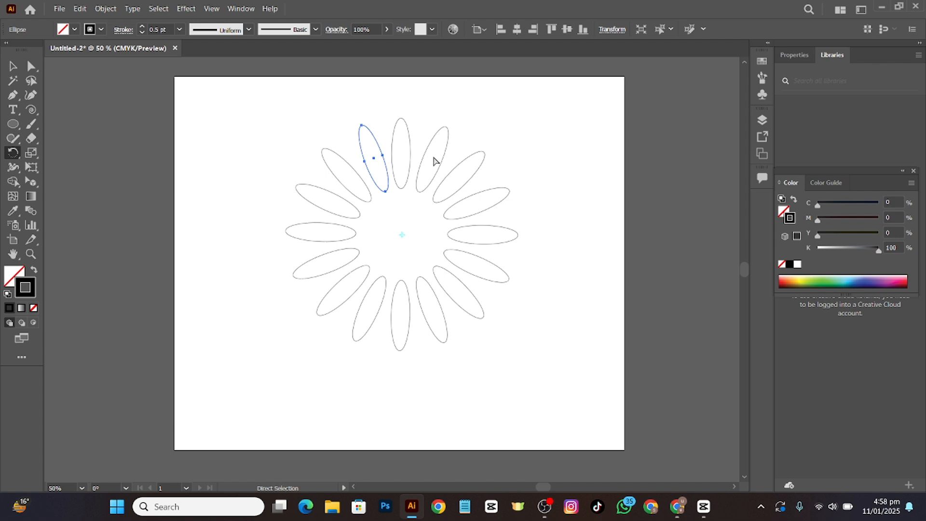
pyautogui.hotkey('ctrl', 'd')
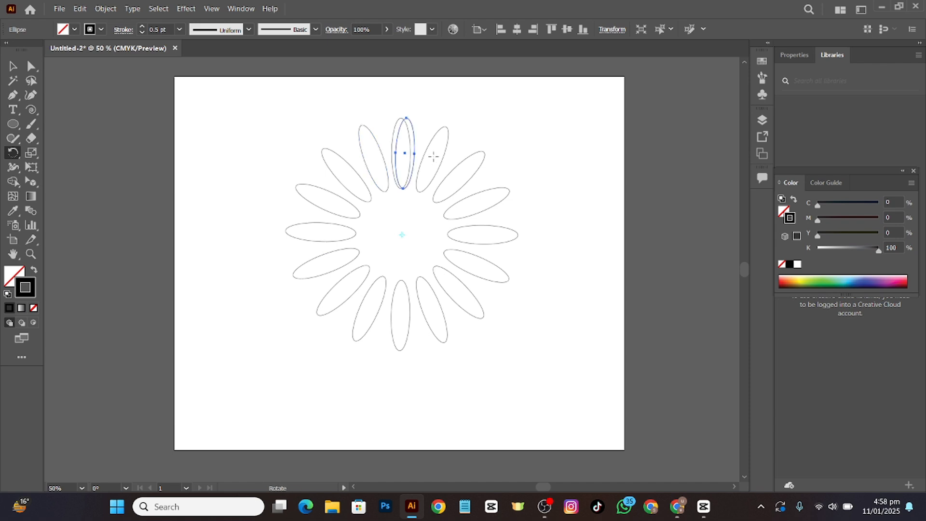
pyautogui.press('Delete')
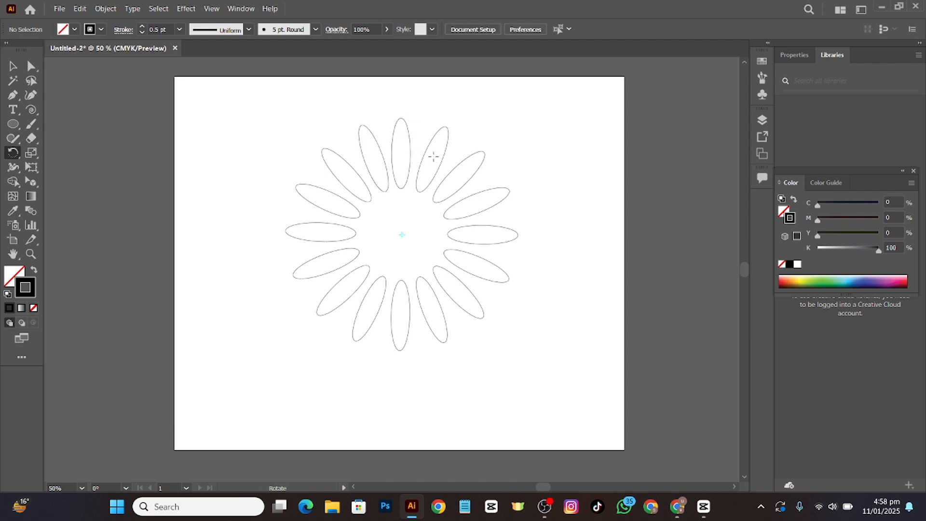
# Select all the ellipses in the ring and blend them together into one ring-shaped blend.
pyautogui.click(31, 65)
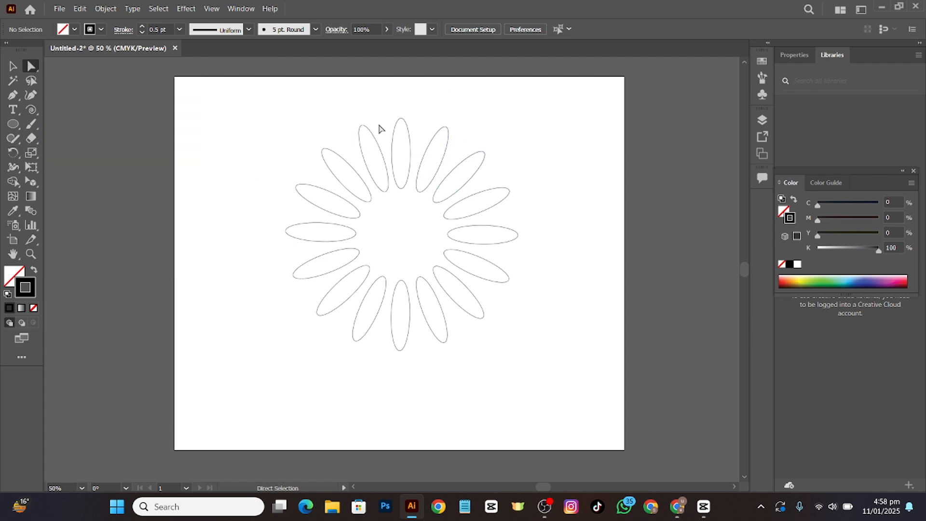
pyautogui.moveTo(512, 103); pyautogui.dragTo(280, 378)
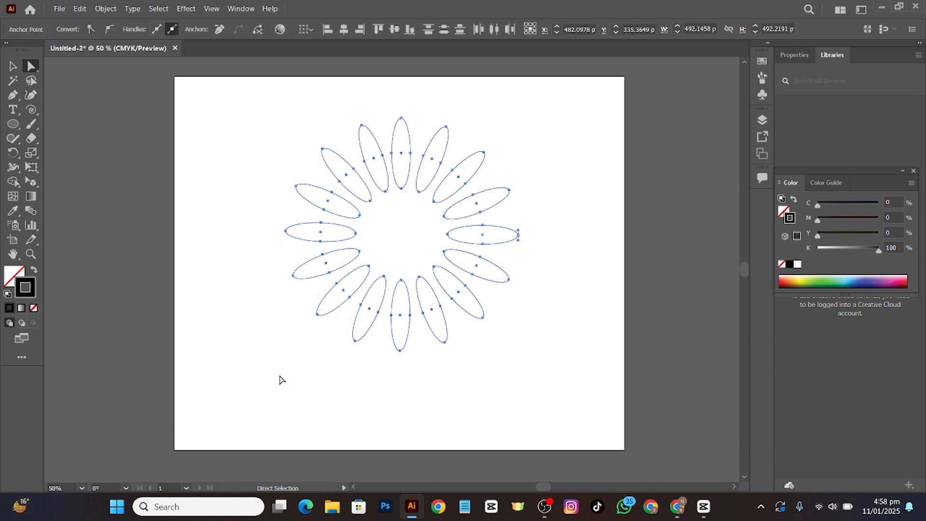
pyautogui.click(280, 377)
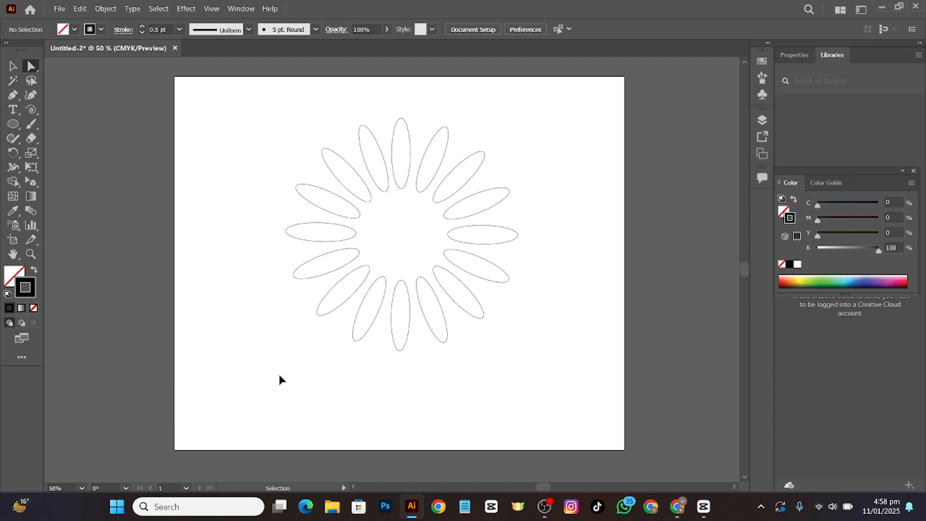
pyautogui.press('a')
pyautogui.moveTo(519, 342); pyautogui.dragTo(283, 143)
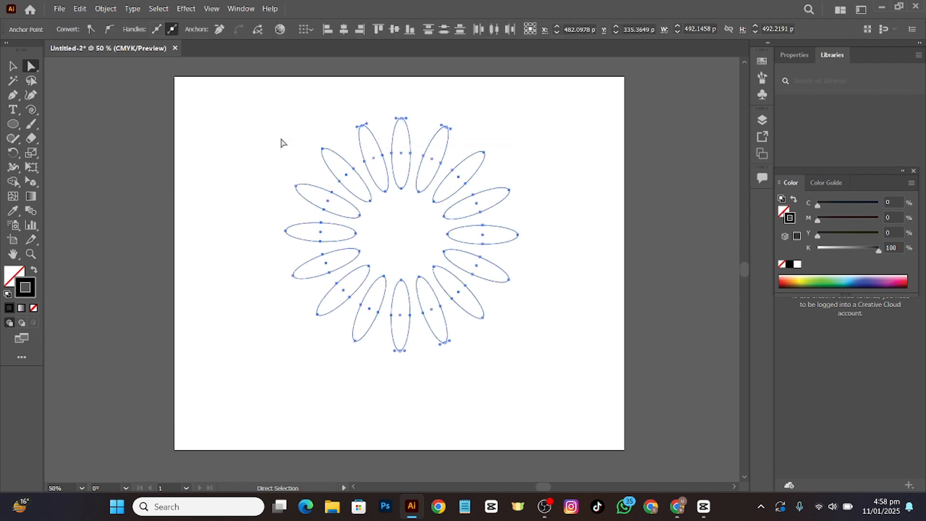
pyautogui.press('v')
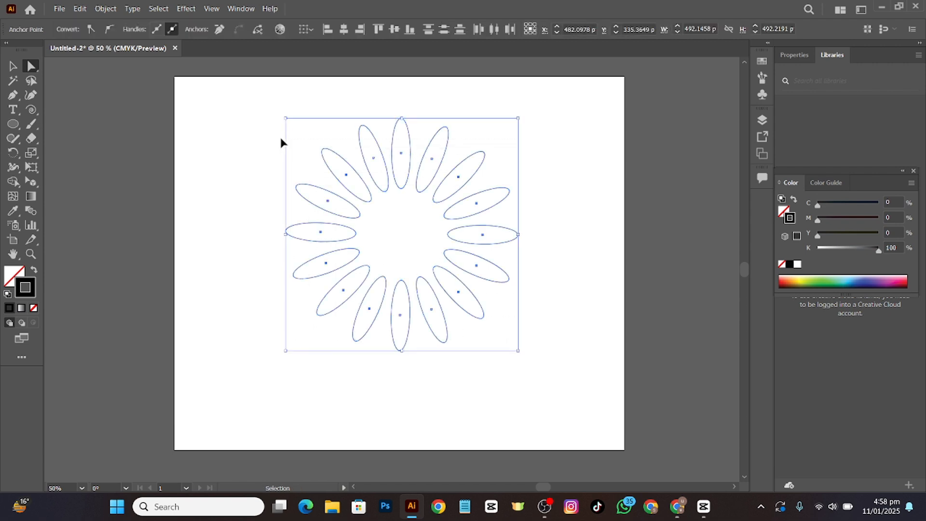
pyautogui.hotkey('ctrl', 'alt', 'b')
pyautogui.press('a')
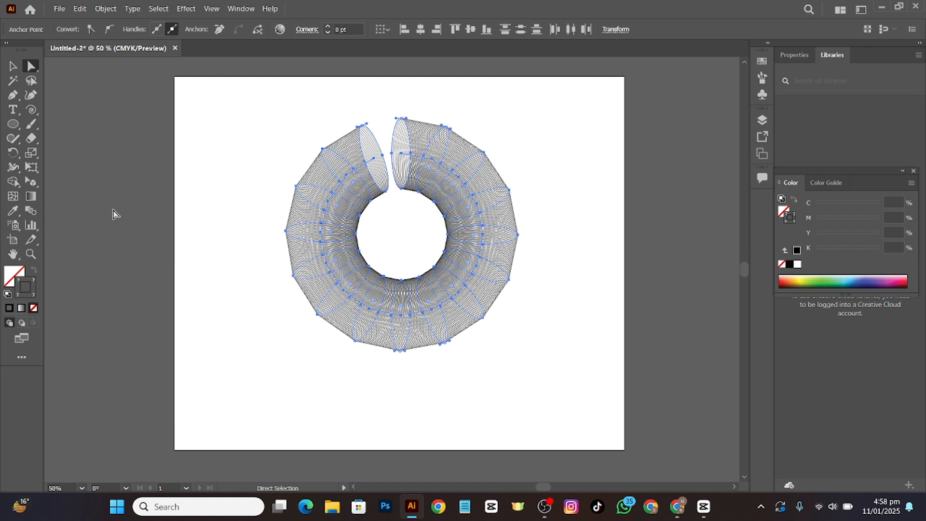
# Set the ring blend's spacing to 11 specified steps.
pyautogui.click(31, 211)
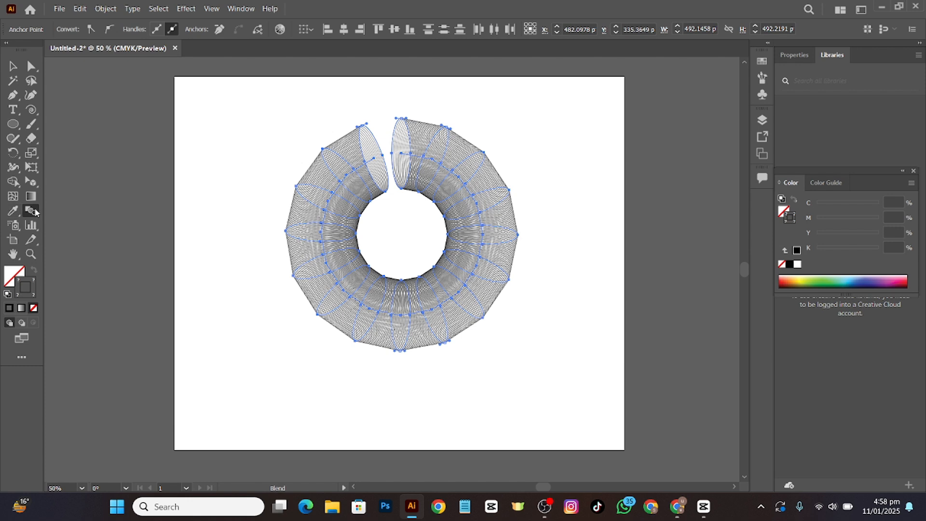
pyautogui.doubleClick(35, 213)
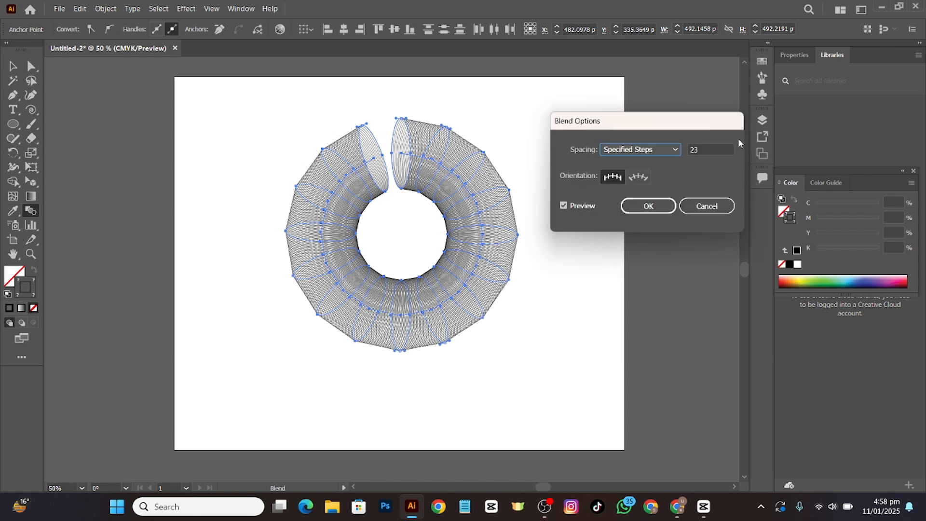
pyautogui.click(712, 147)
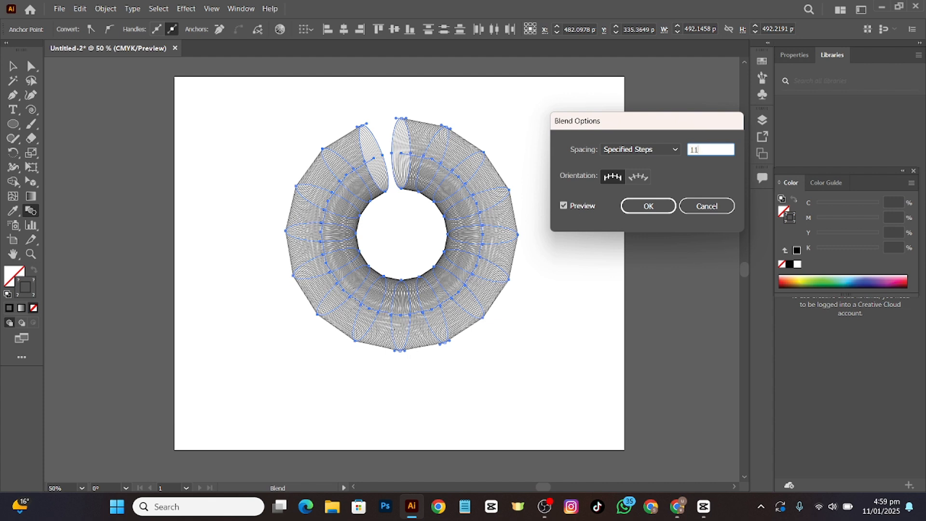
pyautogui.press('Return')
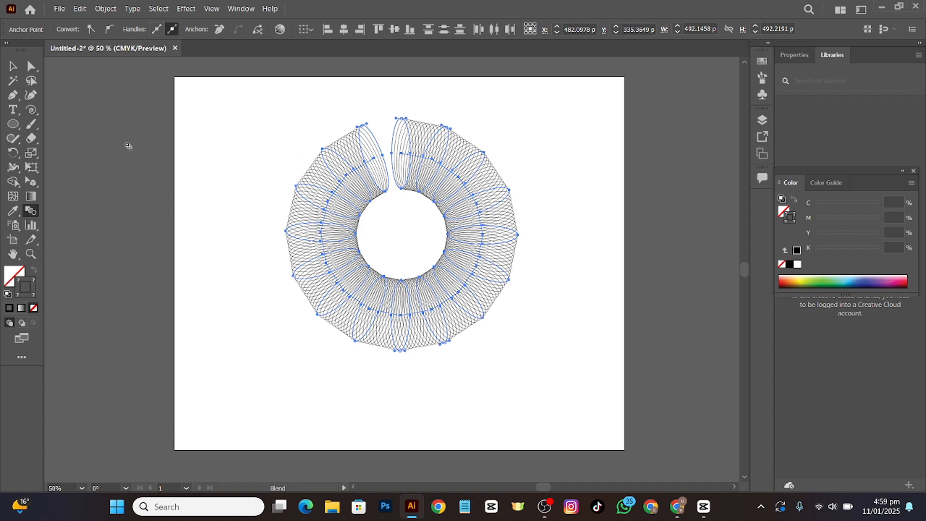
# Give the ellipse at the ring's upper left a yellow-green stroke of C 31.37, M 0, Y 100, K 0.
pyautogui.click(30, 66)
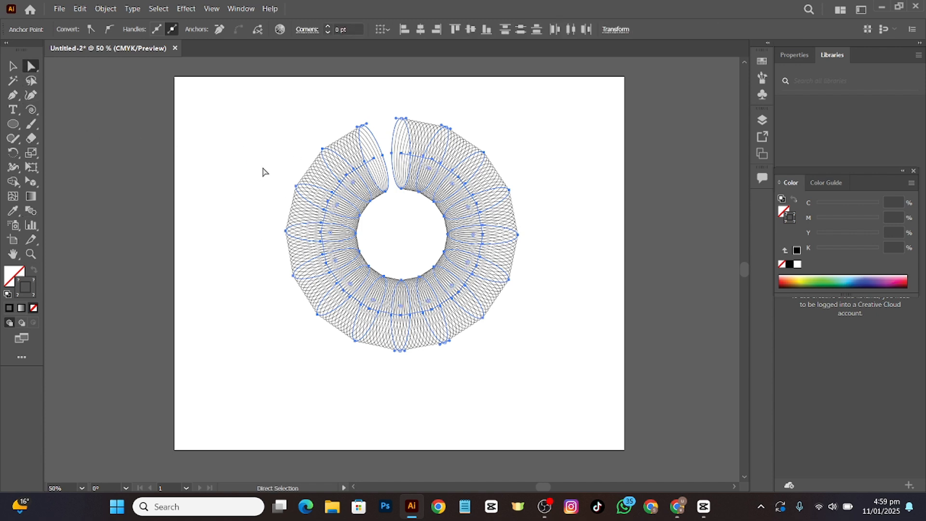
pyautogui.moveTo(265, 171); pyautogui.dragTo(320, 214)
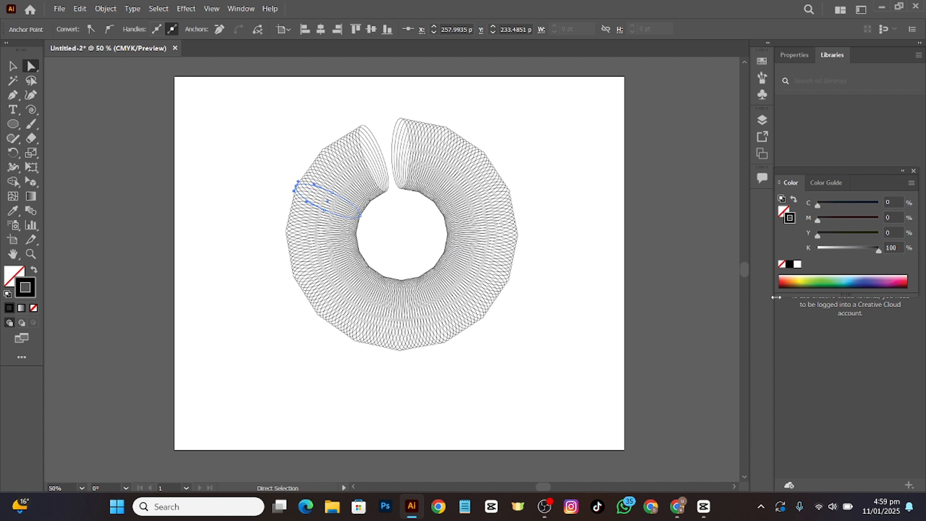
pyautogui.click(810, 280)
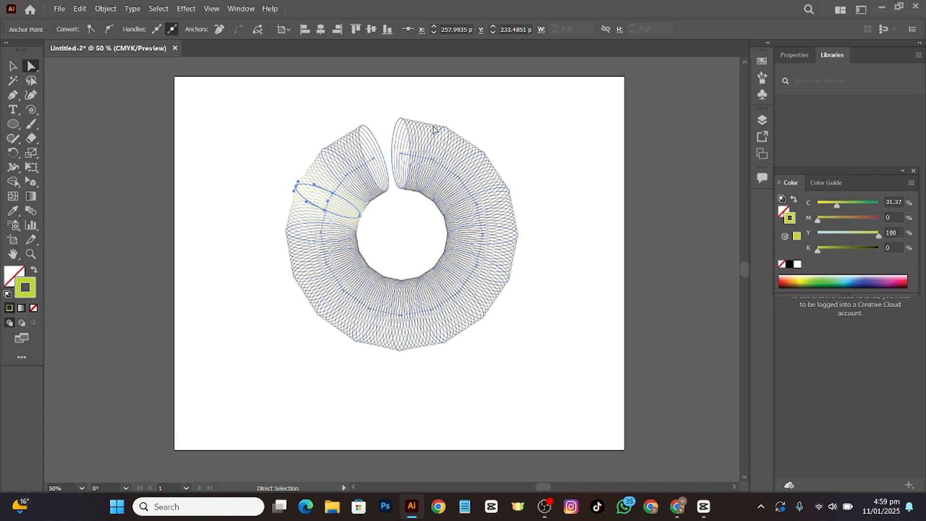
# Give the ellipses at the ring's upper right a blue stroke of C 67.06, M 41.57, Y 0, K 0.
pyautogui.hotkey('ctrl', 'a')
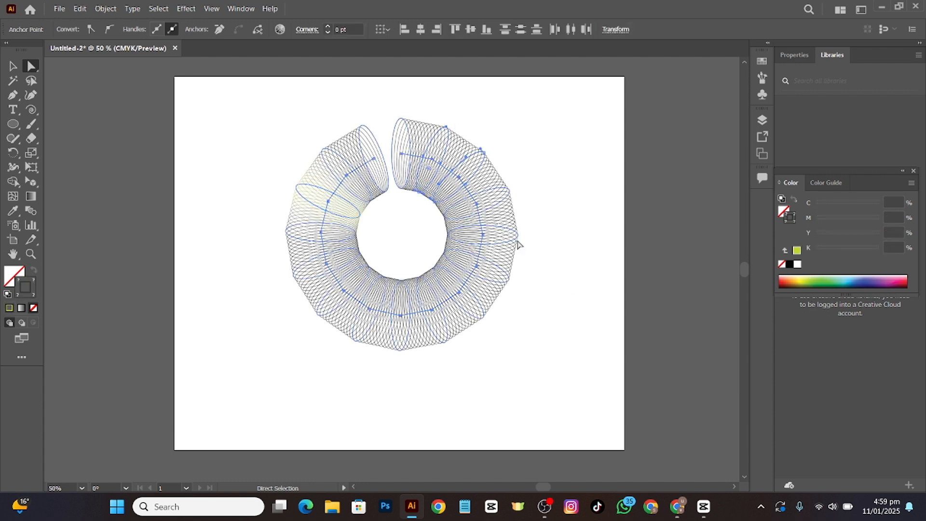
pyautogui.click(477, 250)
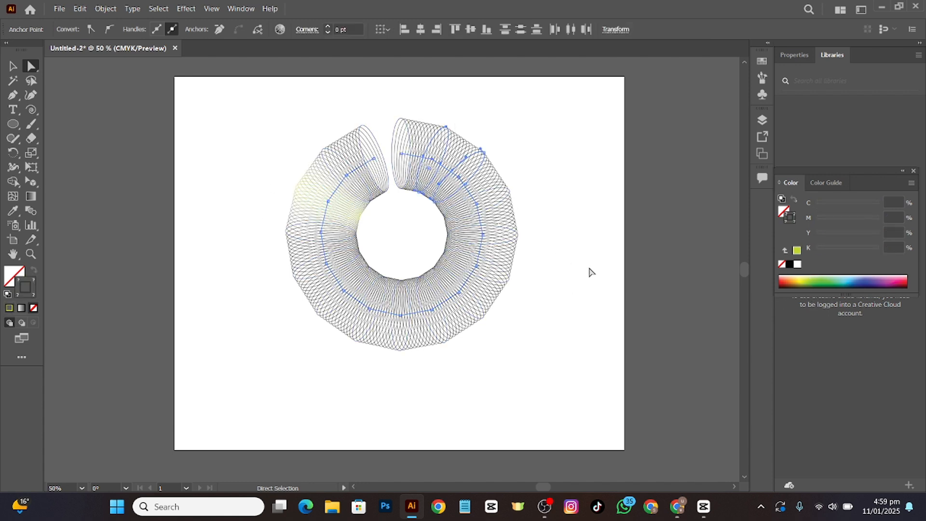
pyautogui.click(857, 277)
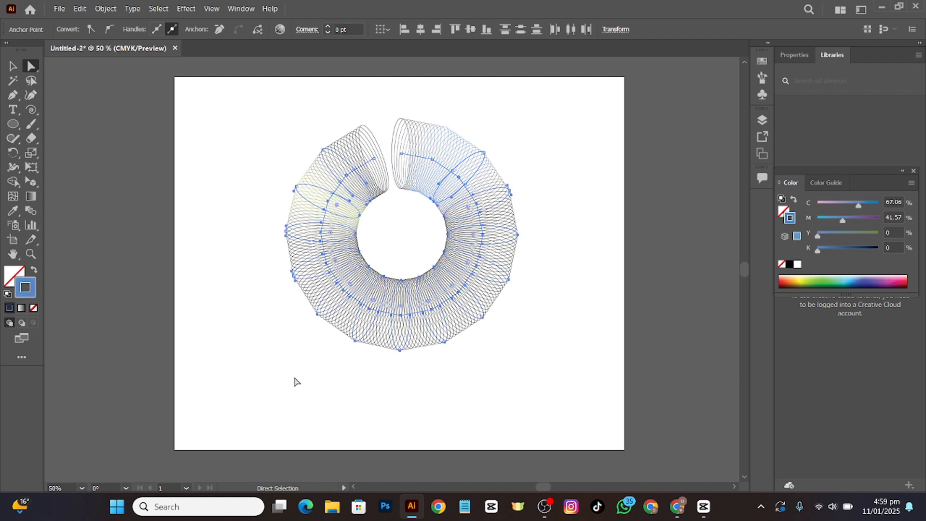
# Color the strokes of the ellipses around the ring pink, and those of the four ellipses beside the gap dark red.
pyautogui.click(886, 280)
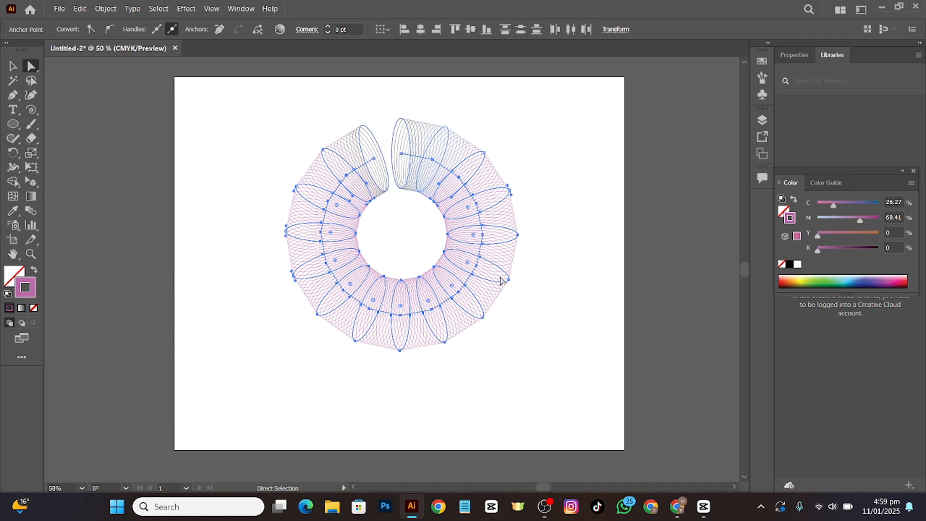
pyautogui.moveTo(370, 118); pyautogui.dragTo(427, 176)
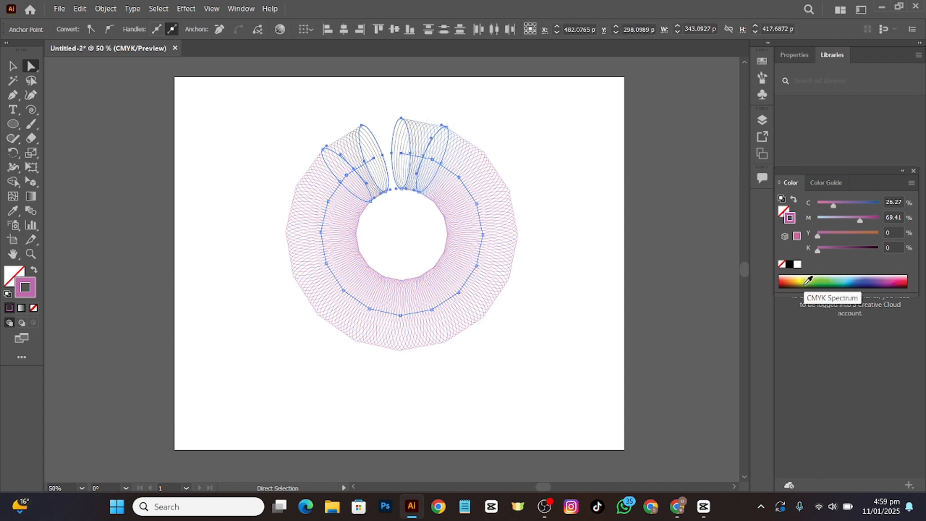
pyautogui.click(785, 279)
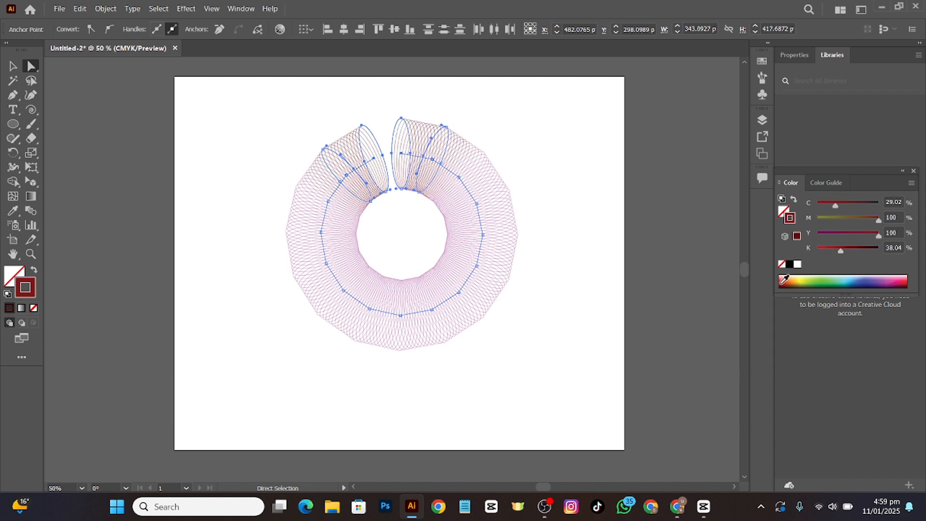
pyautogui.click(582, 216)
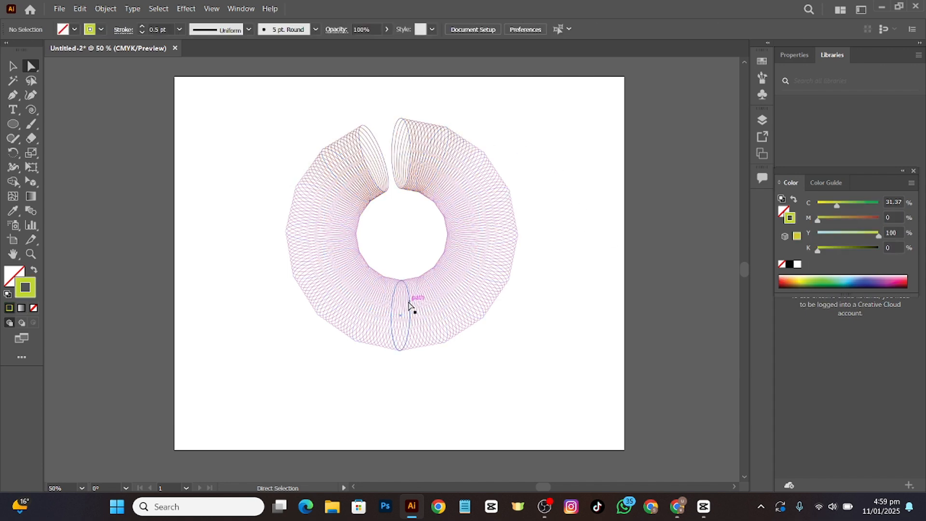
pyautogui.scroll(5, 407, 307)
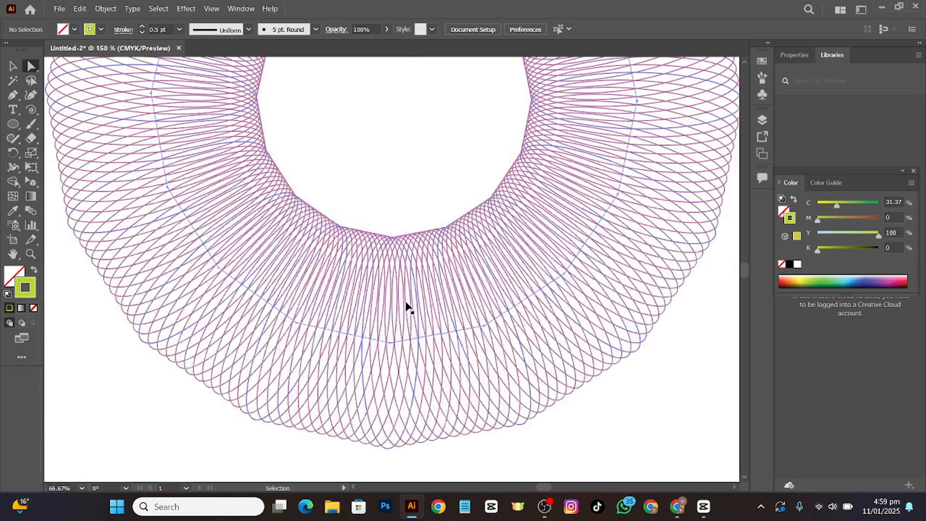
pyautogui.press('alt')
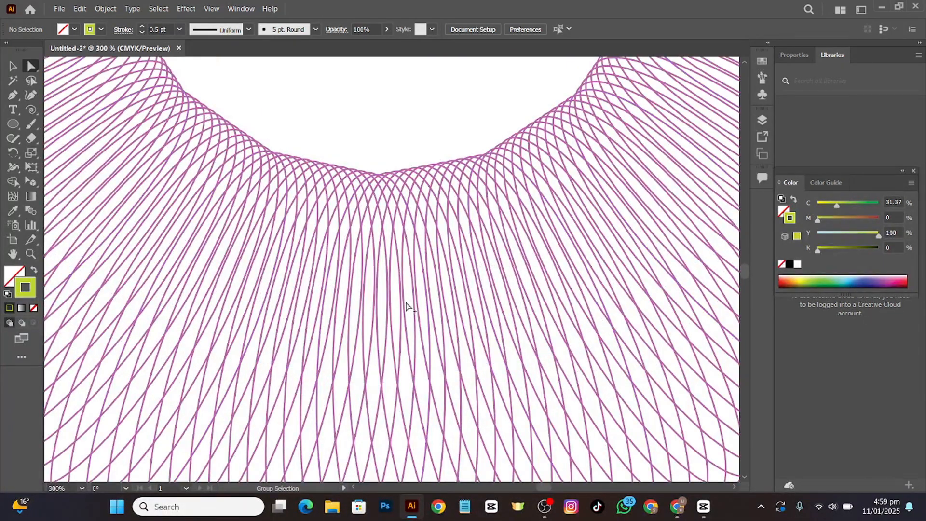
pyautogui.scroll(-4, 408, 306)
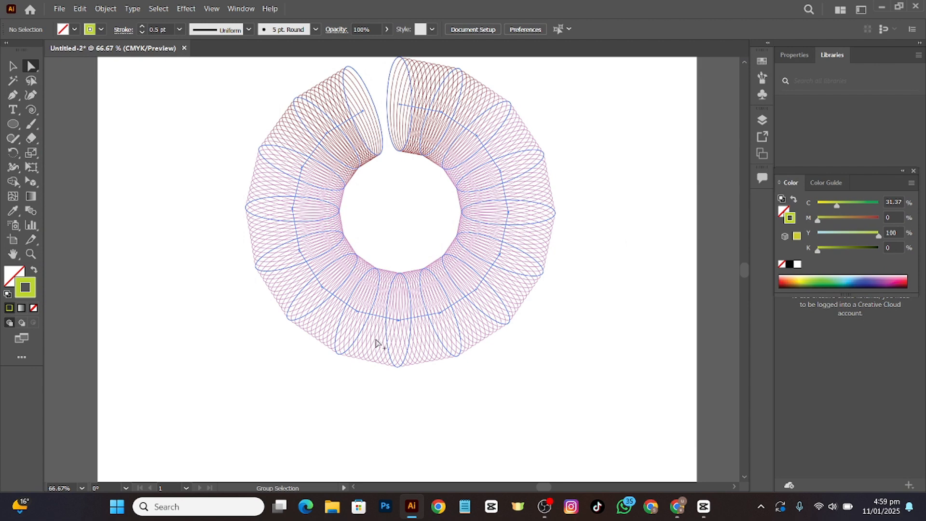
pyautogui.scroll(-2, 376, 343)
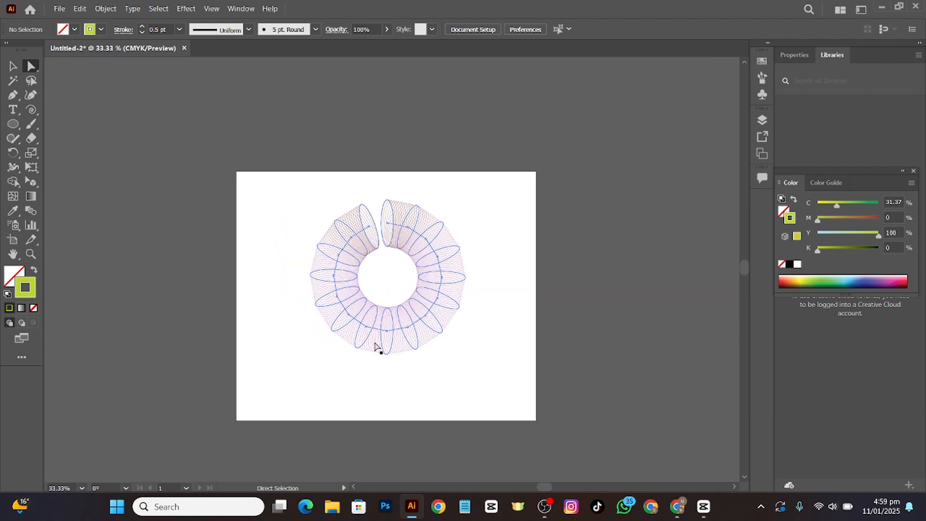
pyautogui.scroll(3, 356, 350)
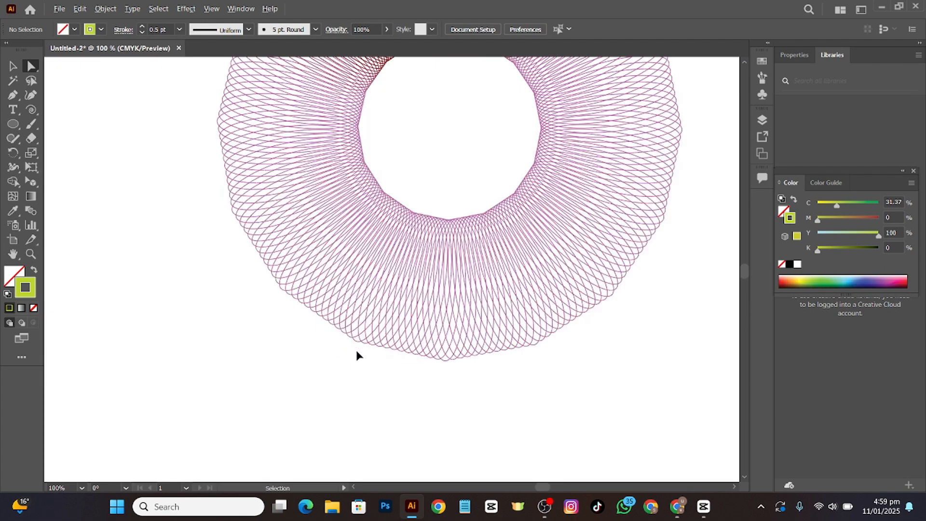
# Delete the whole blended ring, including the leftover blend pieces, so the artboard is empty.
pyautogui.scroll(-1, 357, 351)
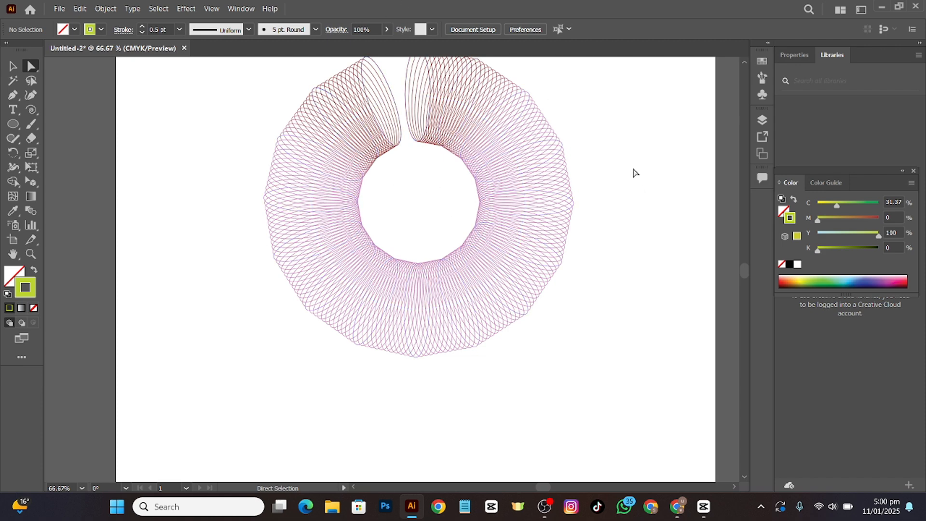
pyautogui.moveTo(321, 335); pyautogui.dragTo(417, 247)
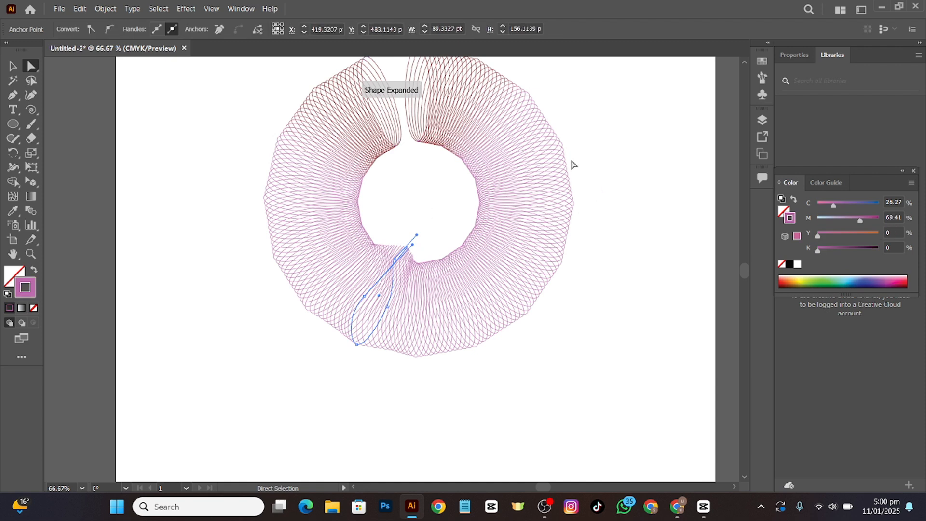
pyautogui.moveTo(573, 99); pyautogui.dragTo(267, 241)
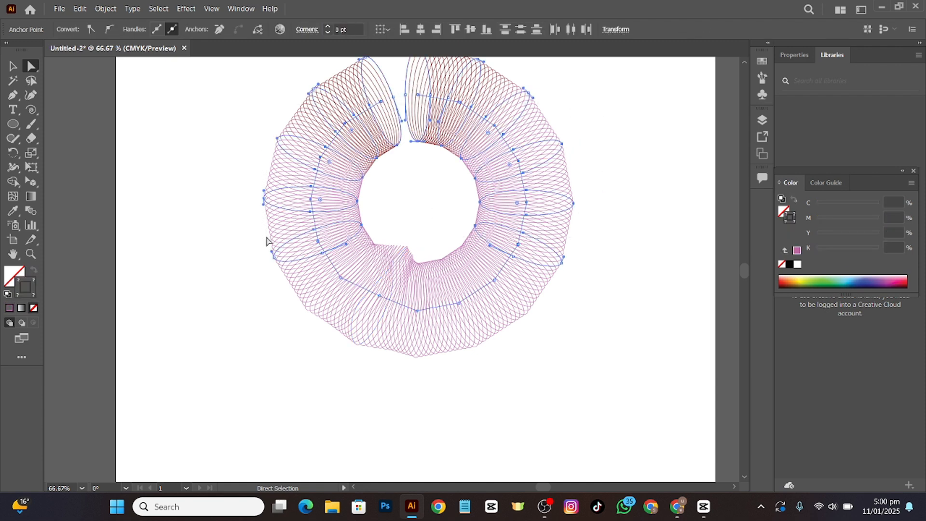
pyautogui.press('Delete')
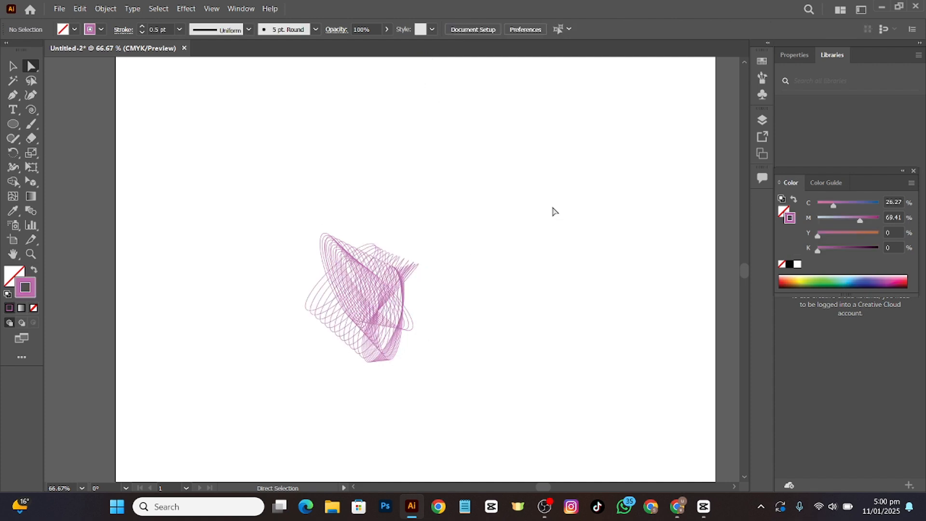
pyautogui.moveTo(517, 217); pyautogui.dragTo(322, 392)
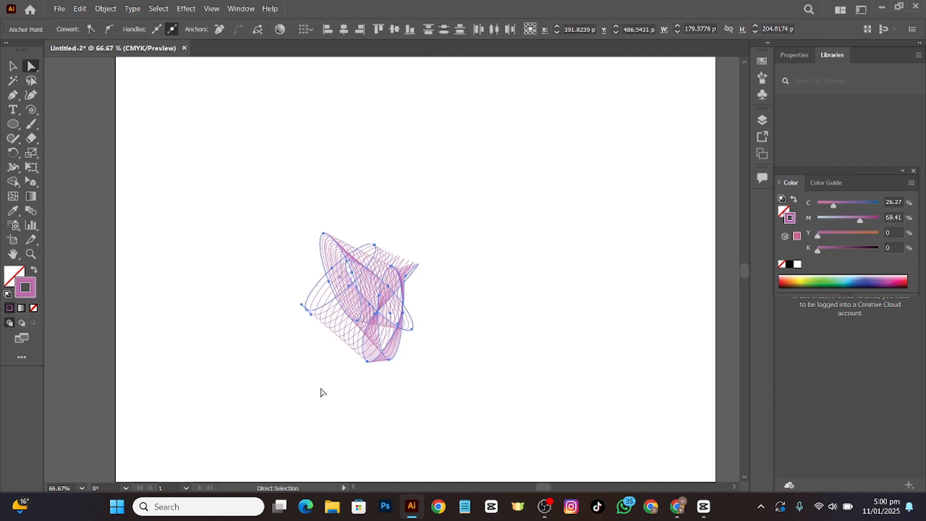
pyautogui.press('Delete')
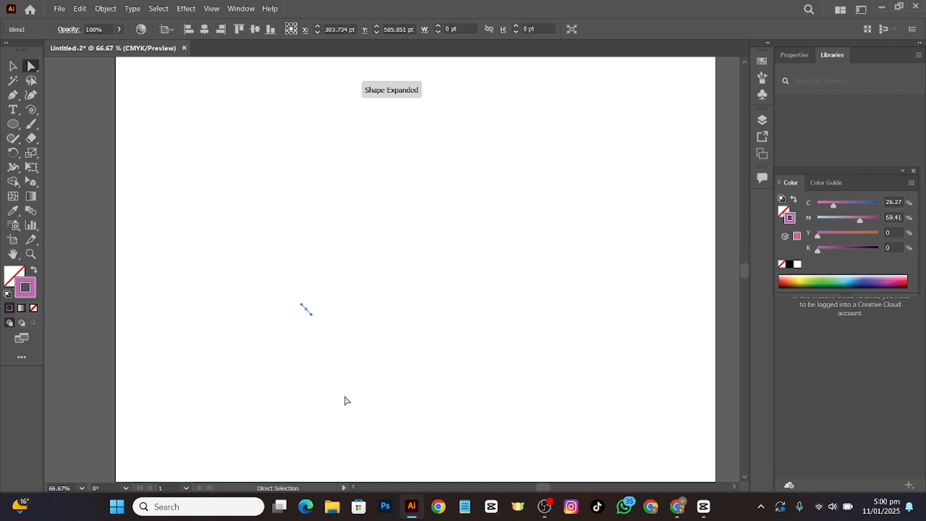
pyautogui.press('Delete')
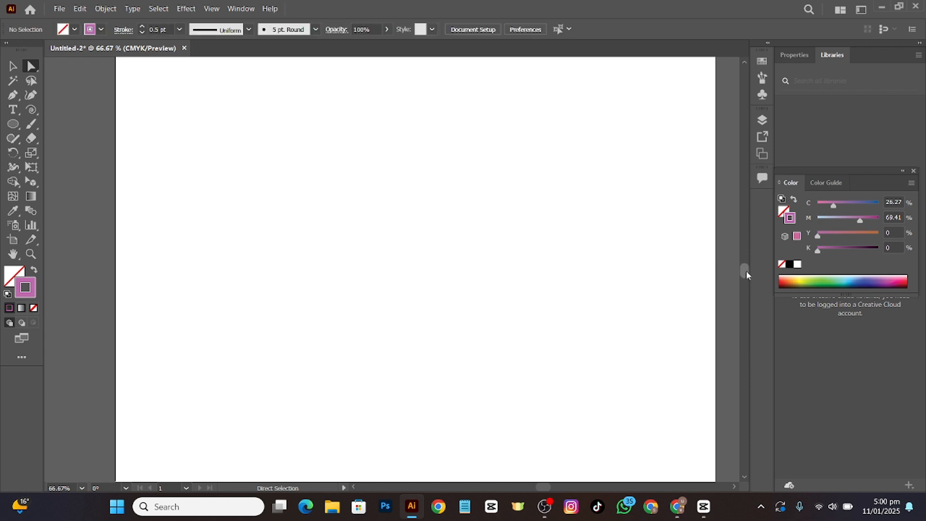
# Resize the artboard to a narrow portrait shape about 394 pt wide and 792 pt high, removing any stray second artboard.
pyautogui.scroll(-3, 639, 280)
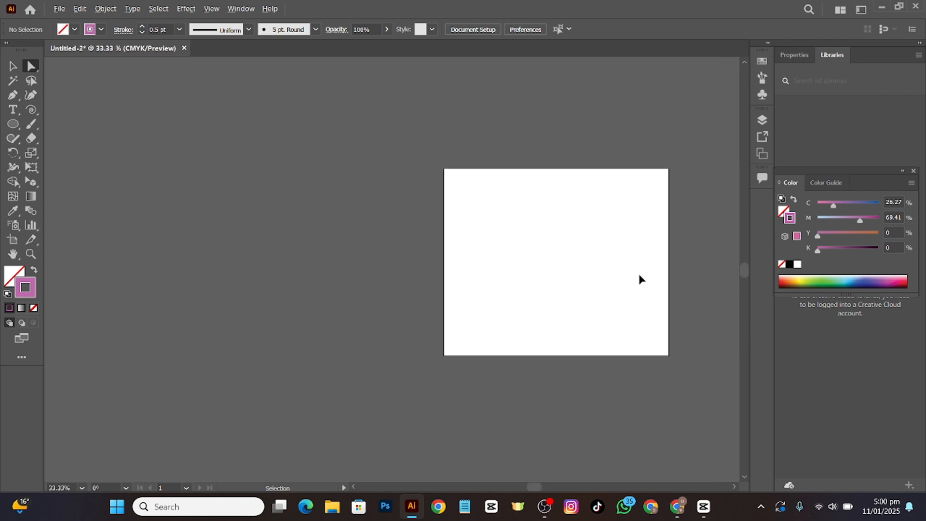
pyautogui.scroll(3, 639, 280)
pyautogui.scroll(-1, 640, 280)
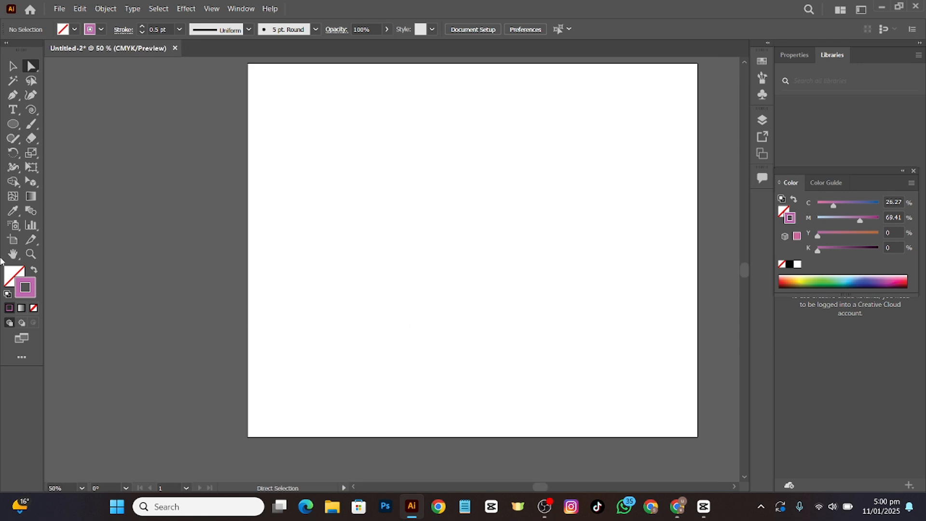
pyautogui.click(13, 239)
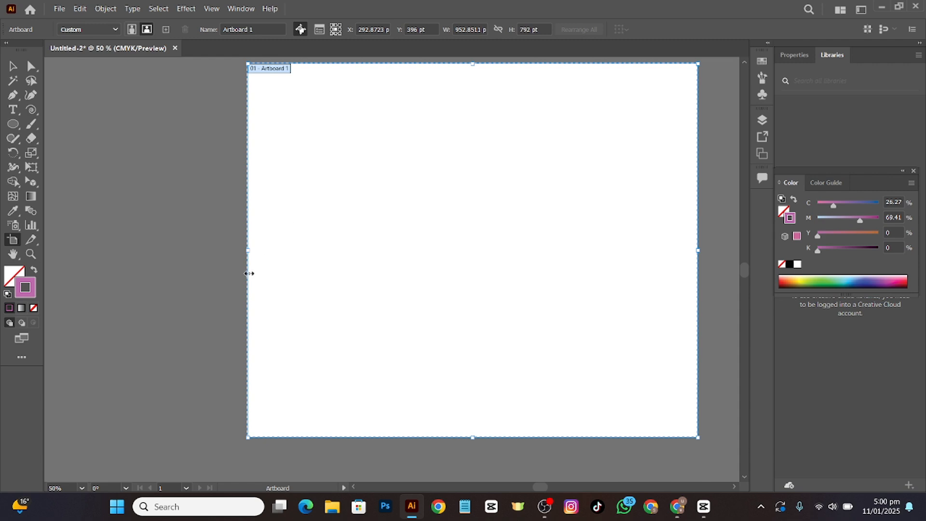
pyautogui.moveTo(248, 255); pyautogui.dragTo(189, 259)
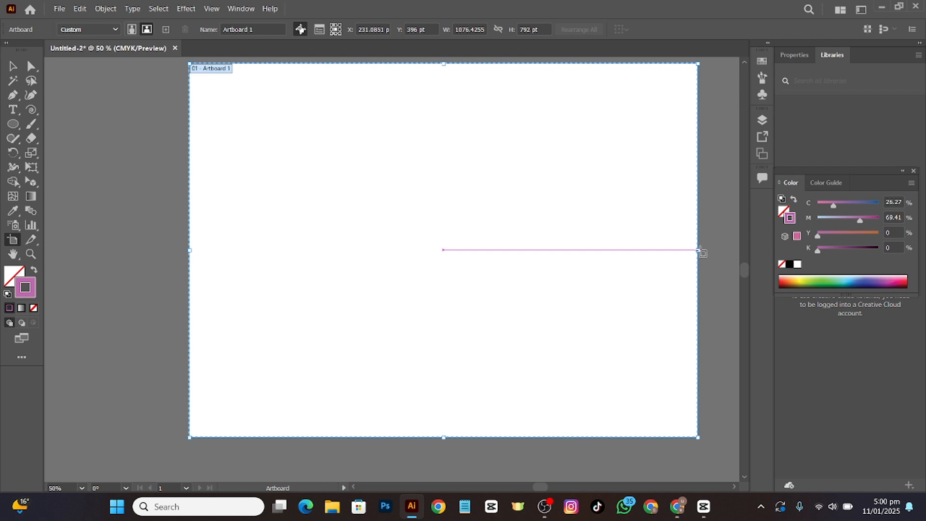
pyautogui.moveTo(699, 250); pyautogui.dragTo(525, 231)
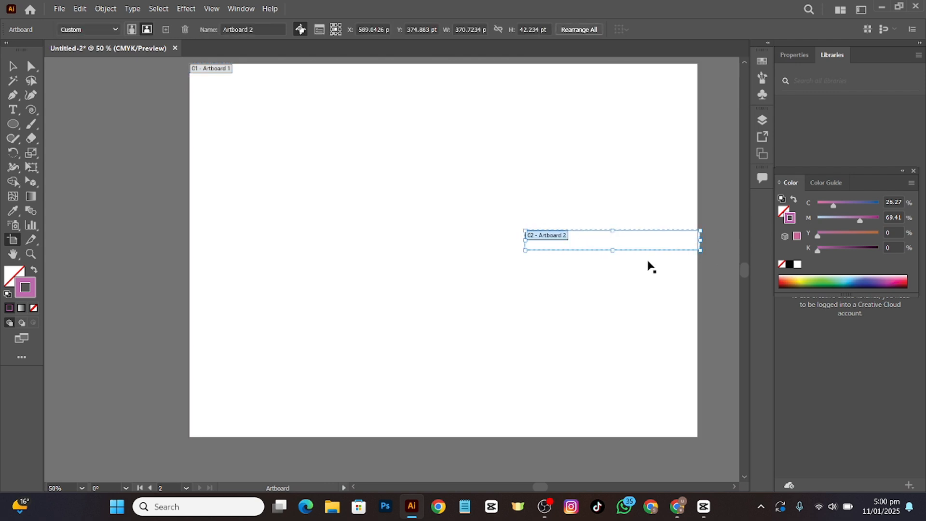
pyautogui.press('Delete')
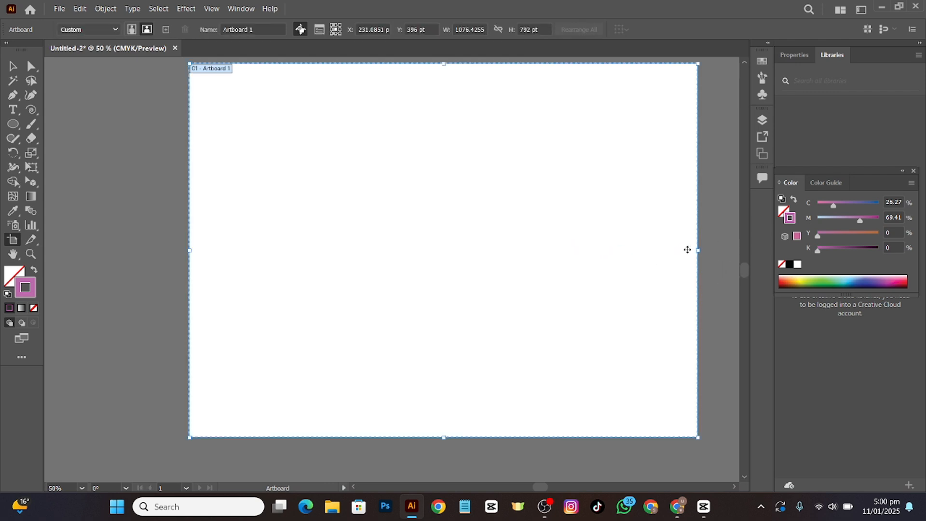
pyautogui.click(726, 256)
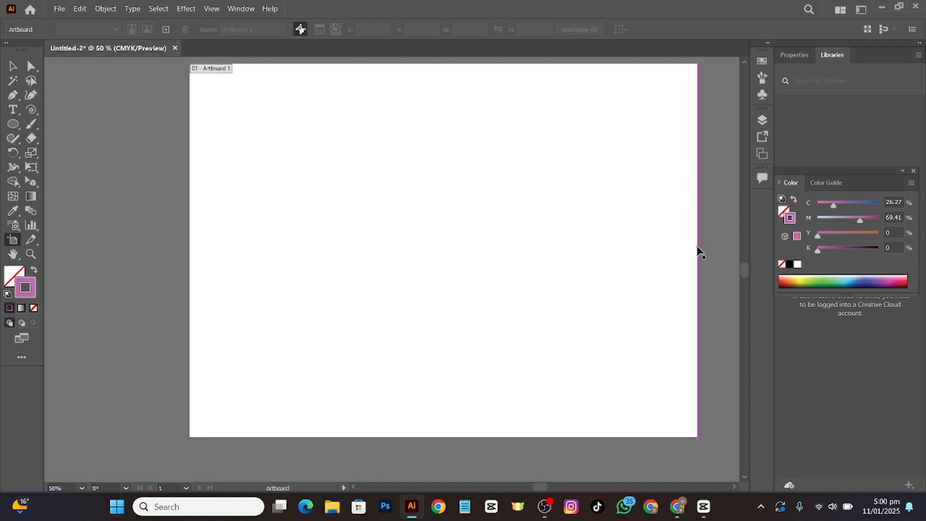
pyautogui.moveTo(698, 251); pyautogui.dragTo(346, 269)
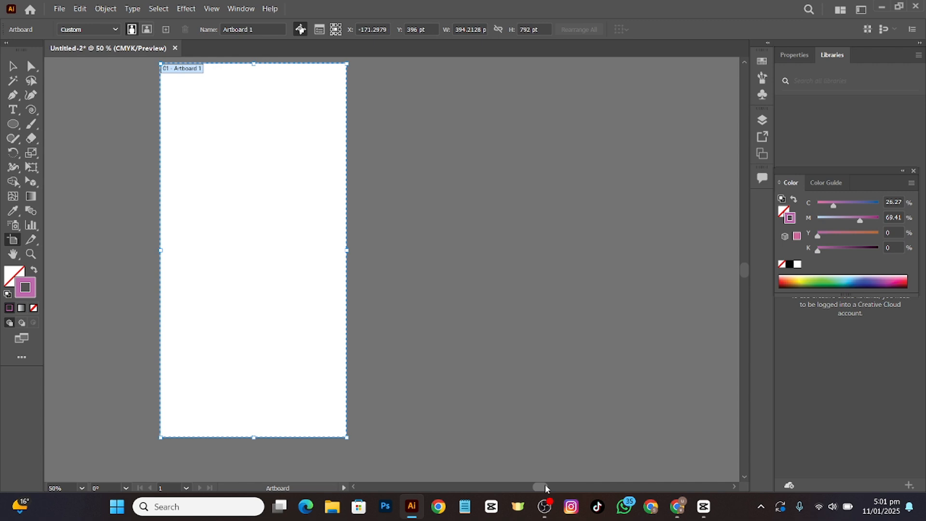
pyautogui.moveTo(546, 485); pyautogui.dragTo(537, 487)
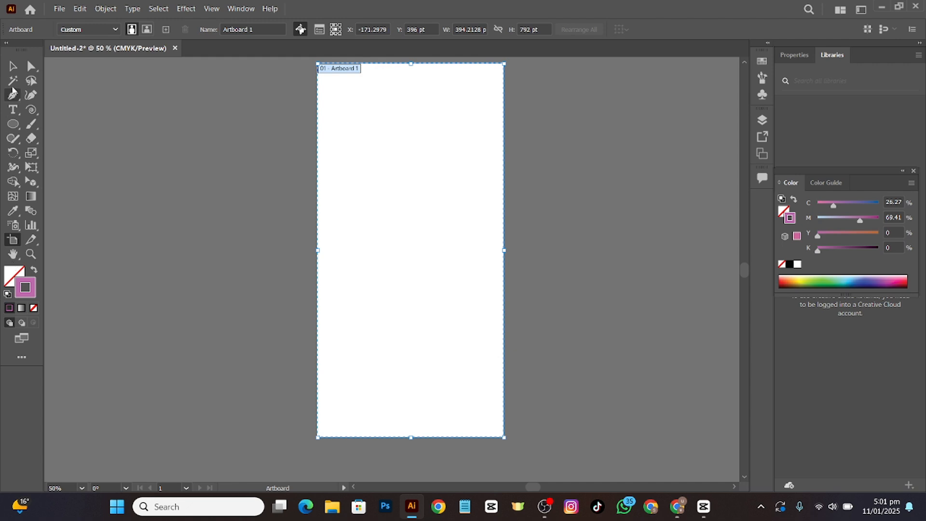
# Draw a slightly slanted, nearly vertical line segment in the artboard's lower right area and delete the stray short segment on it.
pyautogui.click(33, 111)
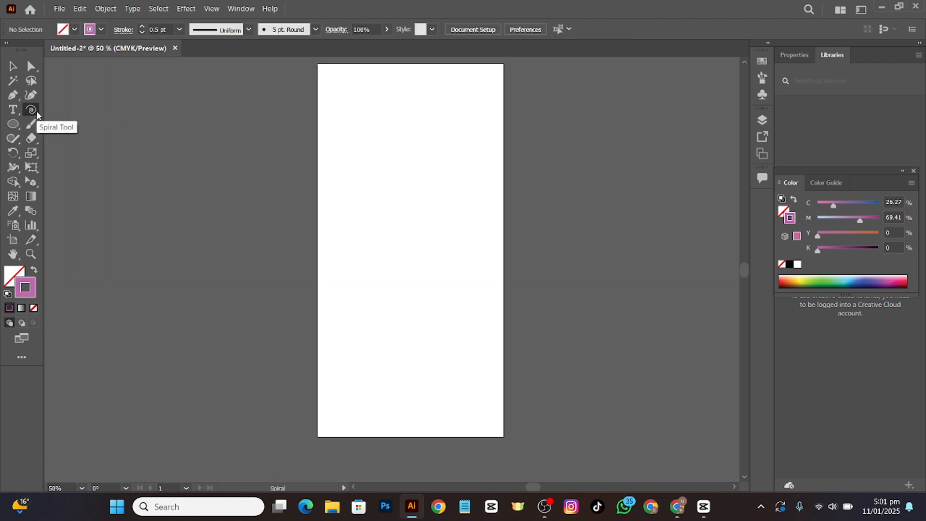
pyautogui.click(35, 112)
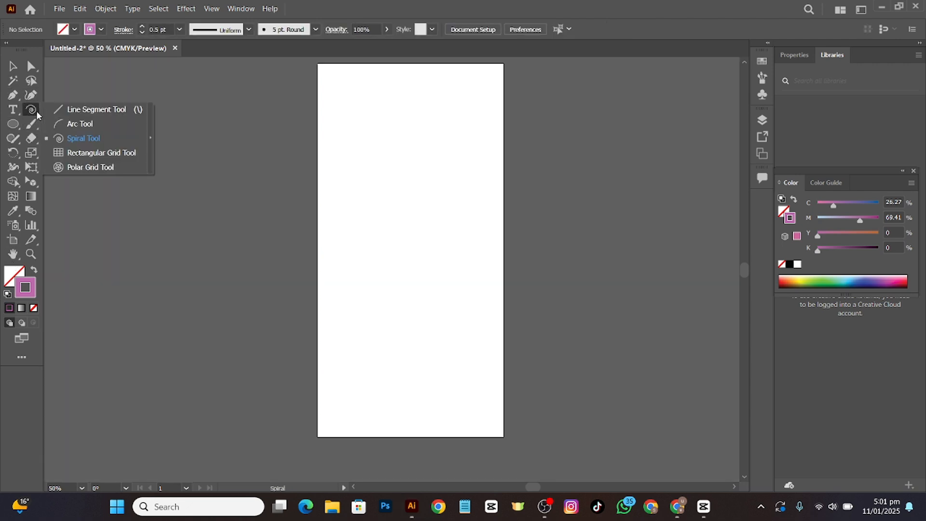
pyautogui.click(105, 113)
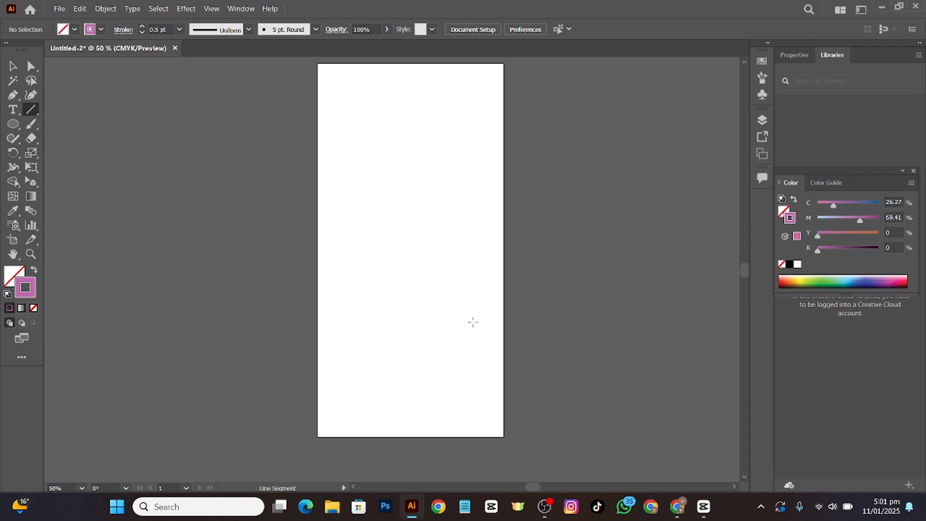
pyautogui.moveTo(471, 323); pyautogui.dragTo(464, 420)
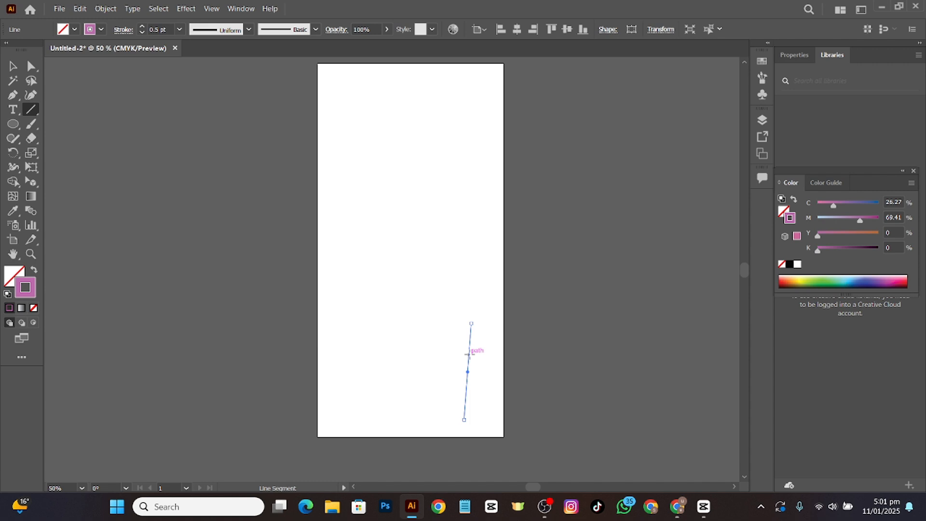
pyautogui.moveTo(469, 355)
pyautogui.mouseDown()
pyautogui.moveTo(452, 354)
pyautogui.moveTo(471, 363)
pyautogui.mouseUp()
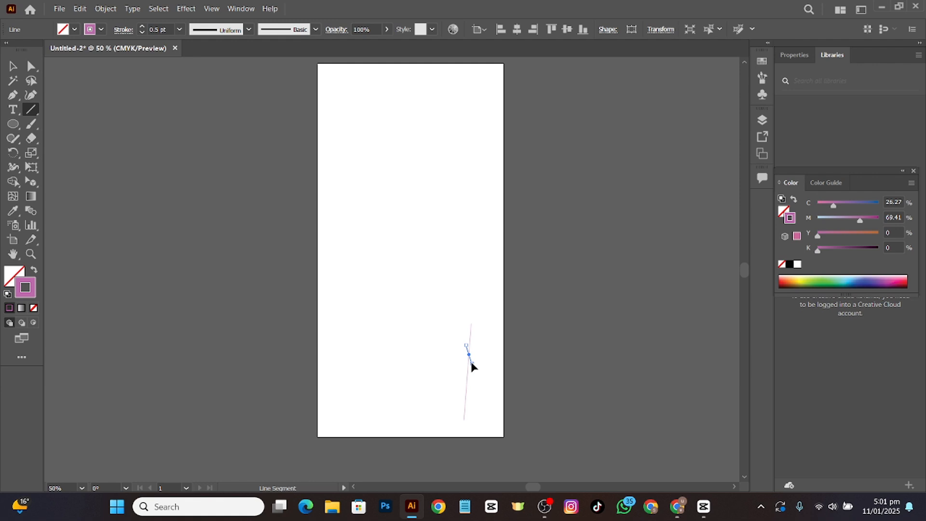
pyautogui.press('Delete')
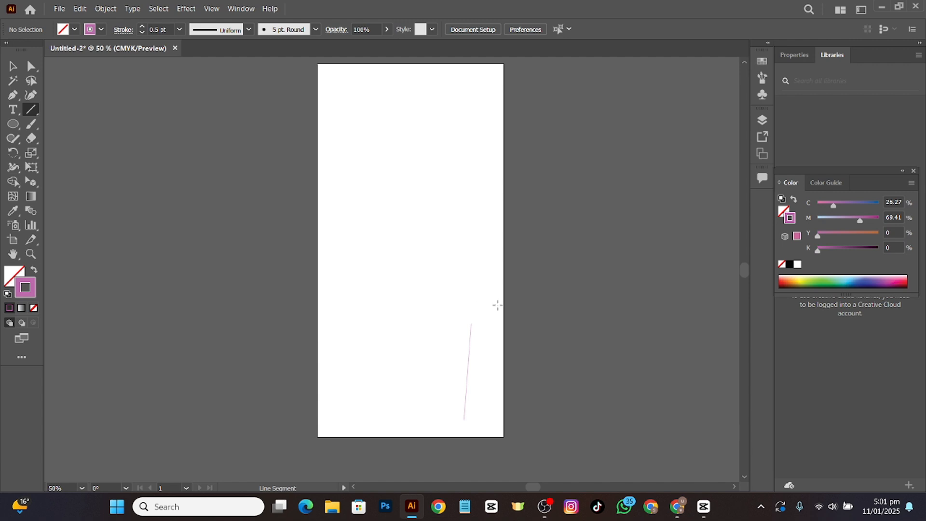
# Change the slanted line's stroke color to black, K 100.
pyautogui.press('a')
pyautogui.moveTo(447, 308); pyautogui.dragTo(494, 461)
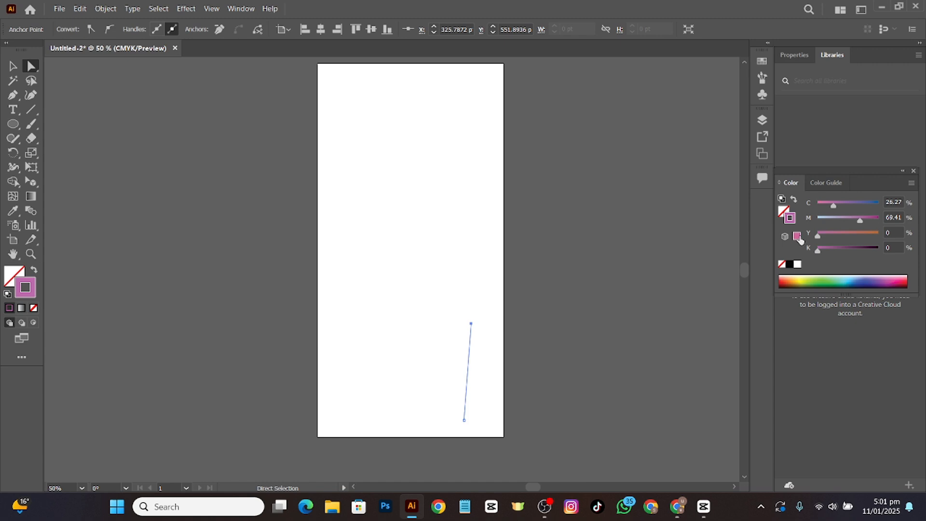
pyautogui.click(791, 264)
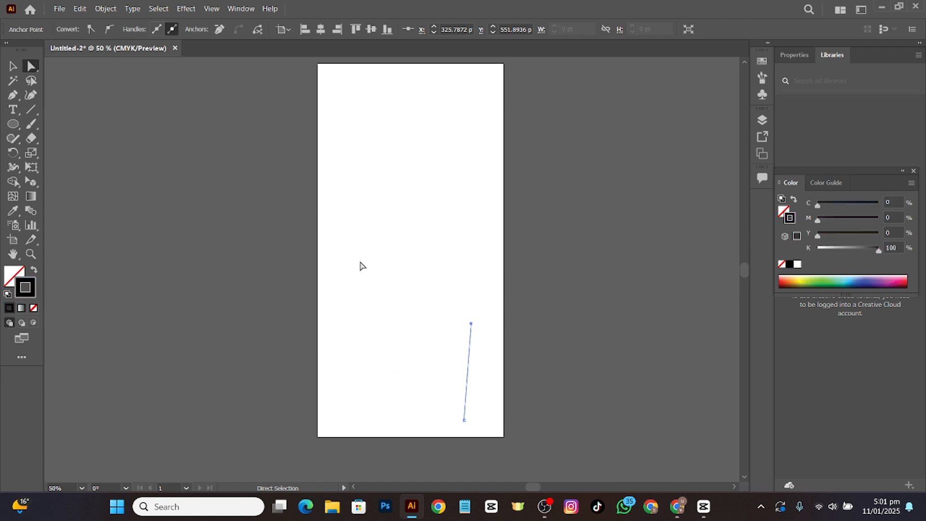
# Copy the black line repeatedly toward the left to form a row of eight roughly parallel lines across the lower artboard.
pyautogui.click(355, 322)
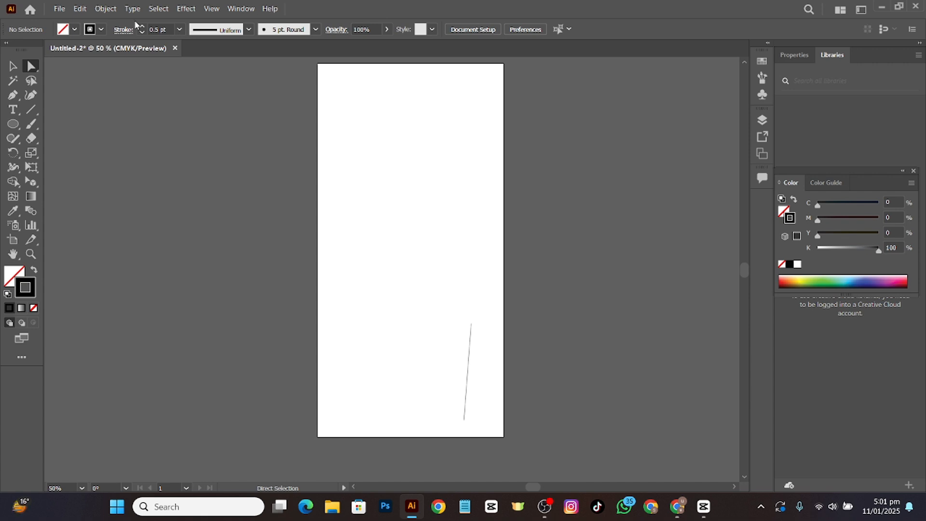
pyautogui.click(470, 346)
pyautogui.moveTo(470, 345); pyautogui.dragTo(345, 351)
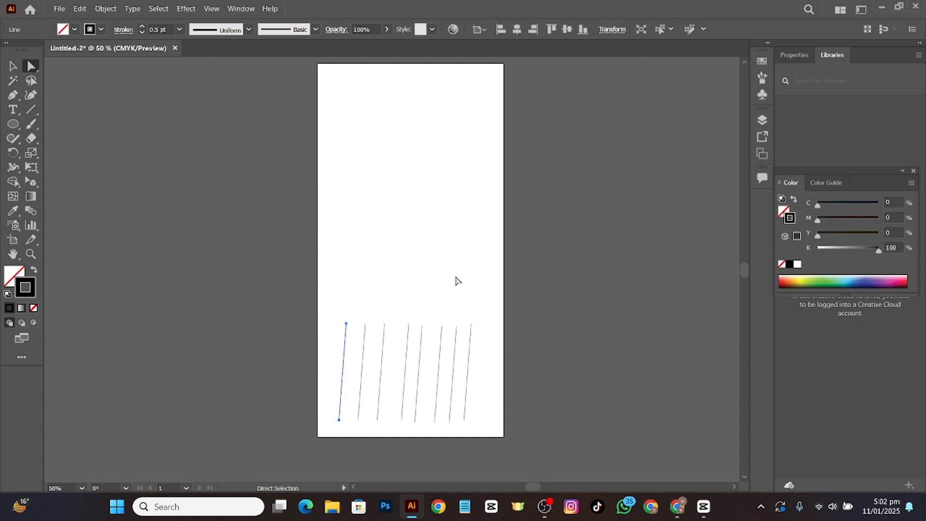
# Blend the eight lines together and stretch their upper ends to just below the artboard's top edge.
pyautogui.moveTo(287, 249); pyautogui.dragTo(492, 402)
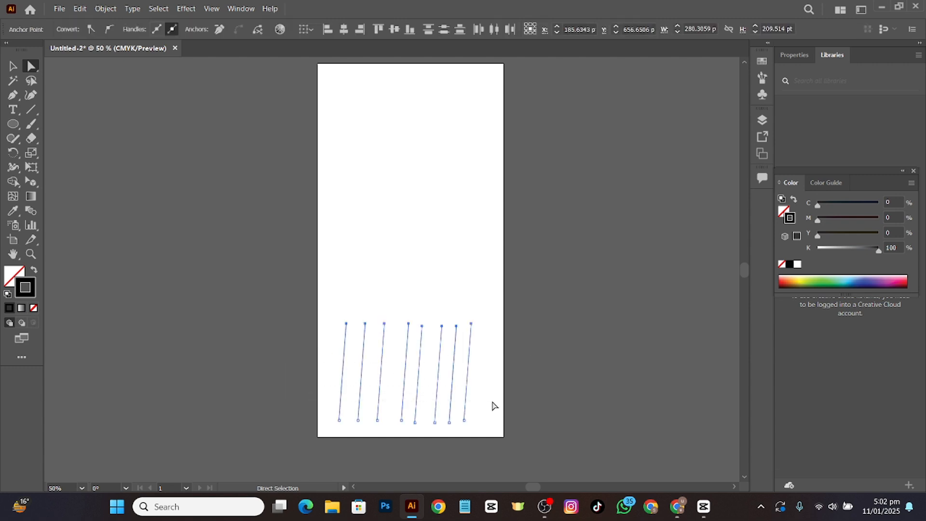
pyautogui.press('ctrl')
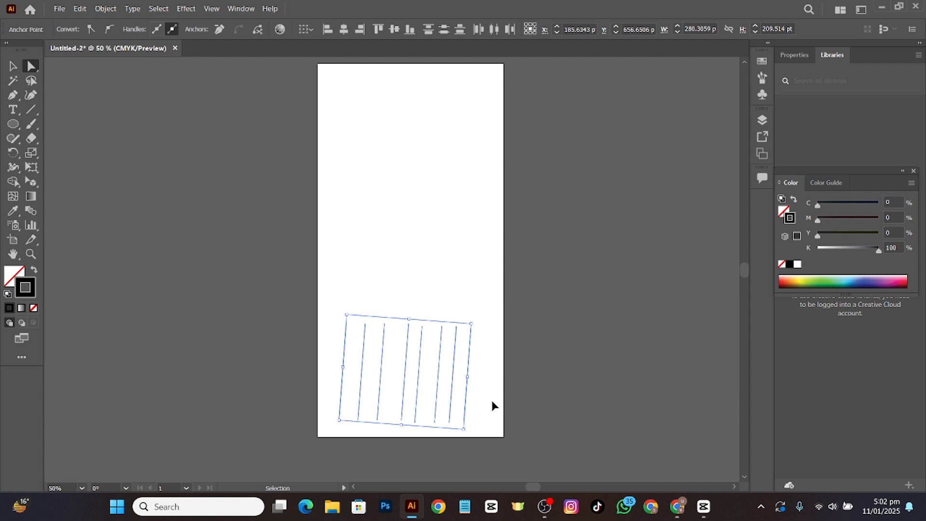
pyautogui.hotkey('ctrl', 'alt', 'b')
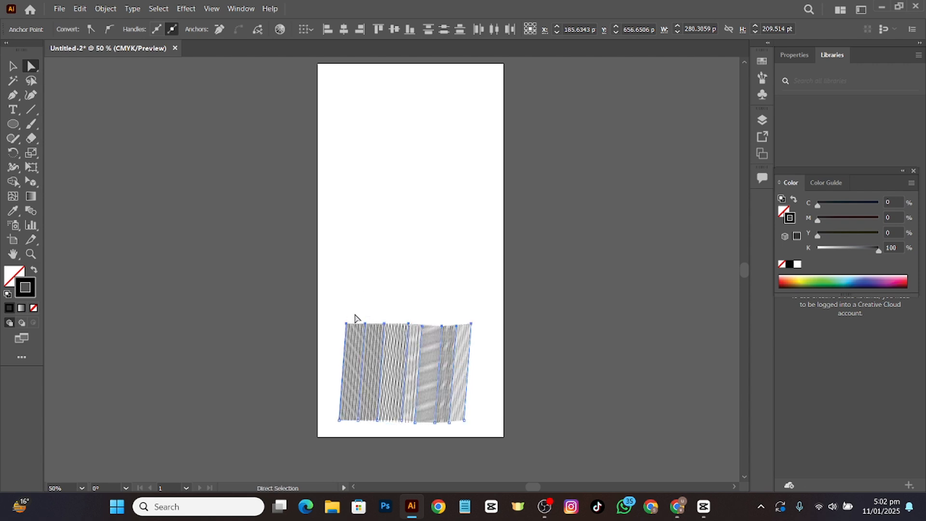
pyautogui.moveTo(350, 327); pyautogui.dragTo(323, 69)
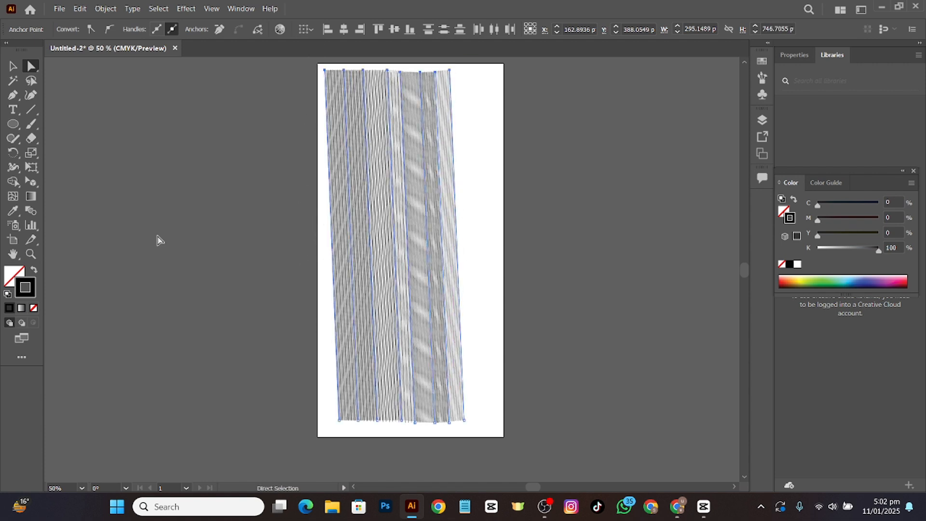
# Set the line blend's spacing to 10 specified steps.
pyautogui.click(31, 211)
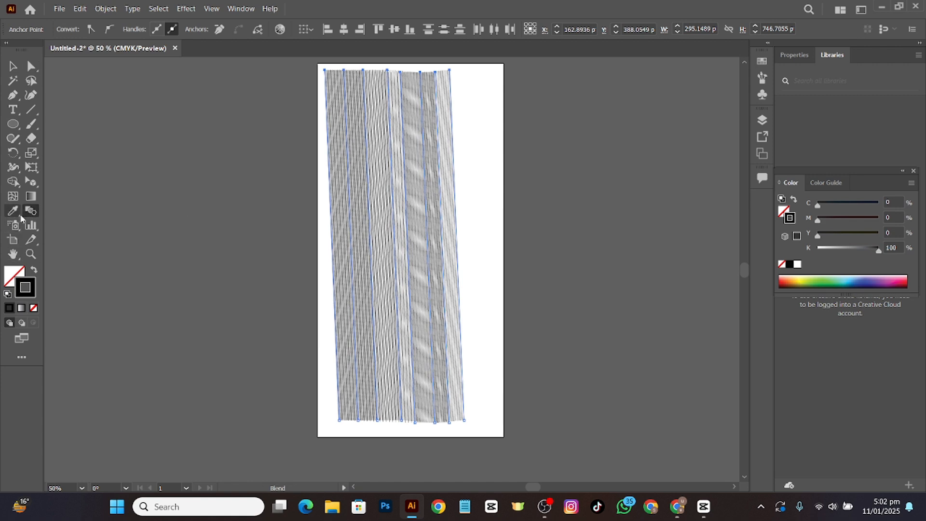
pyautogui.doubleClick(38, 211)
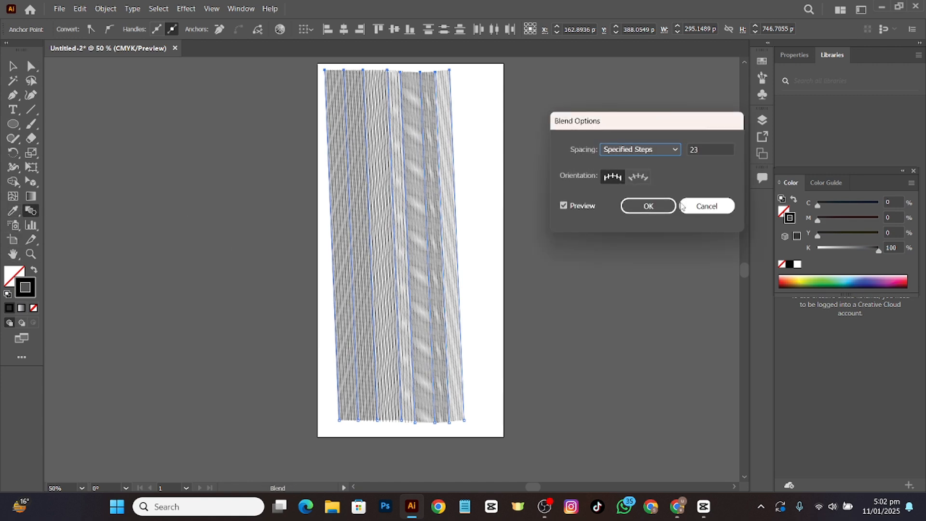
pyautogui.click(707, 149)
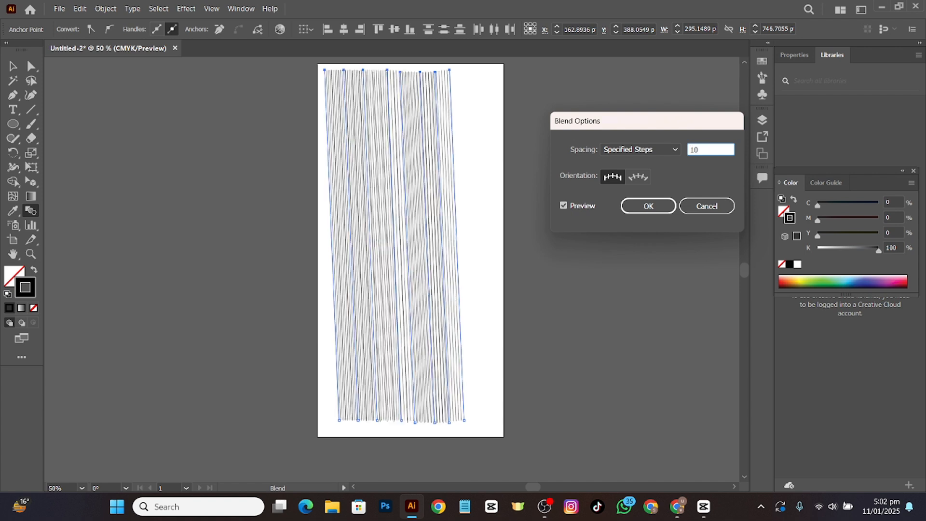
pyautogui.press('Return')
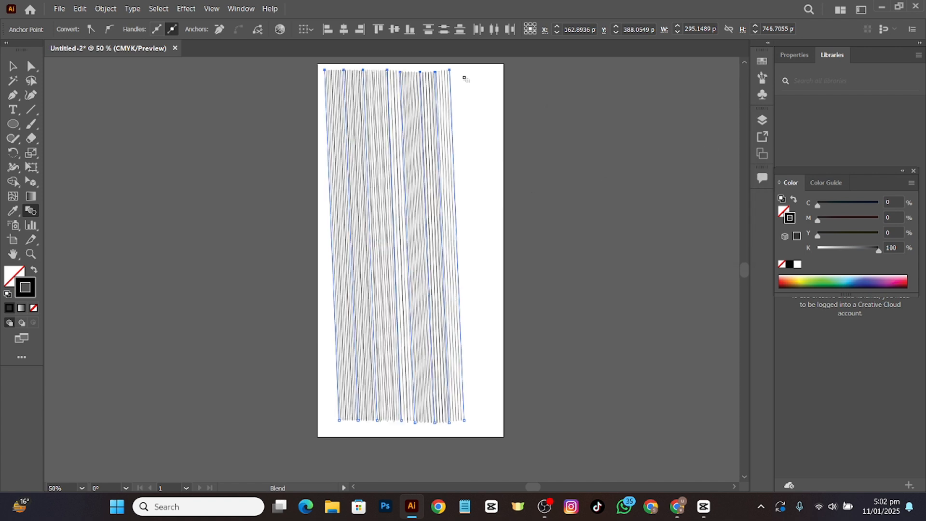
# Preview the line blend with the Align to Path orientation and restore Align to Page.
pyautogui.doubleClick(31, 211)
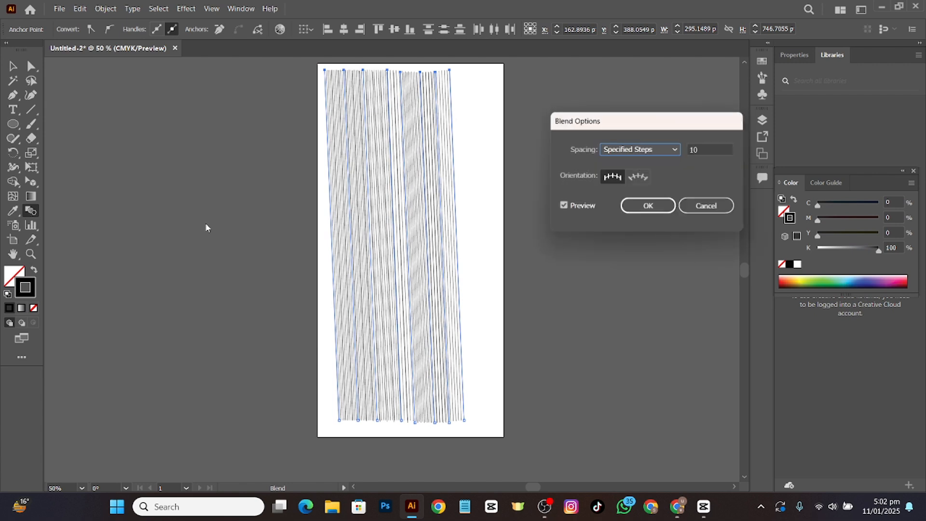
pyautogui.click(642, 180)
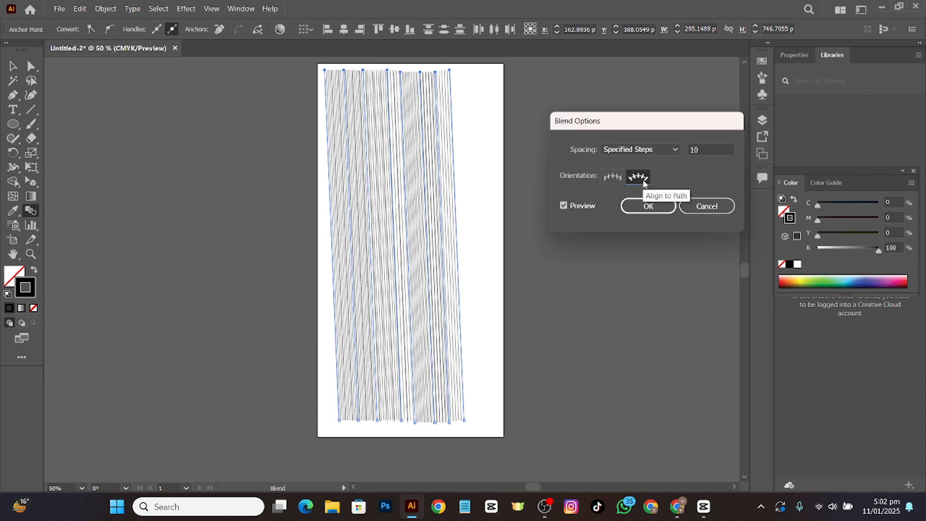
pyautogui.click(620, 182)
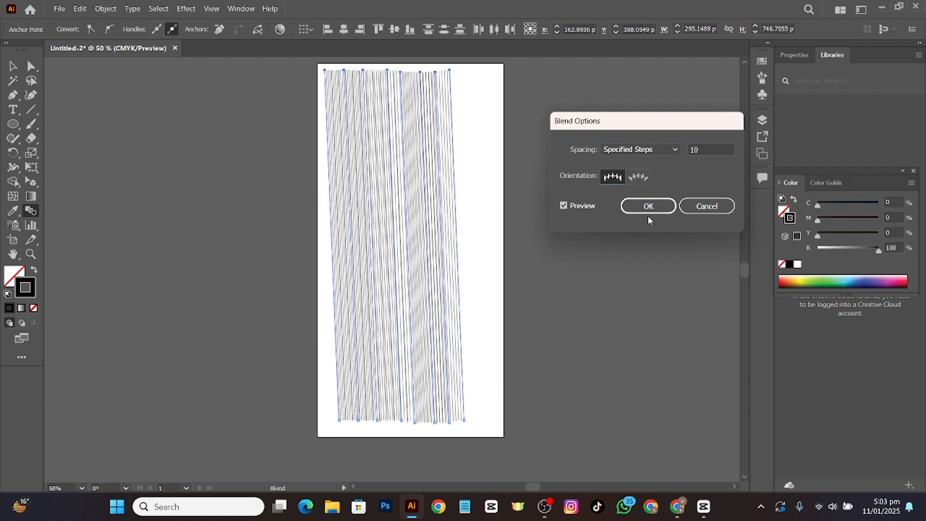
pyautogui.click(649, 206)
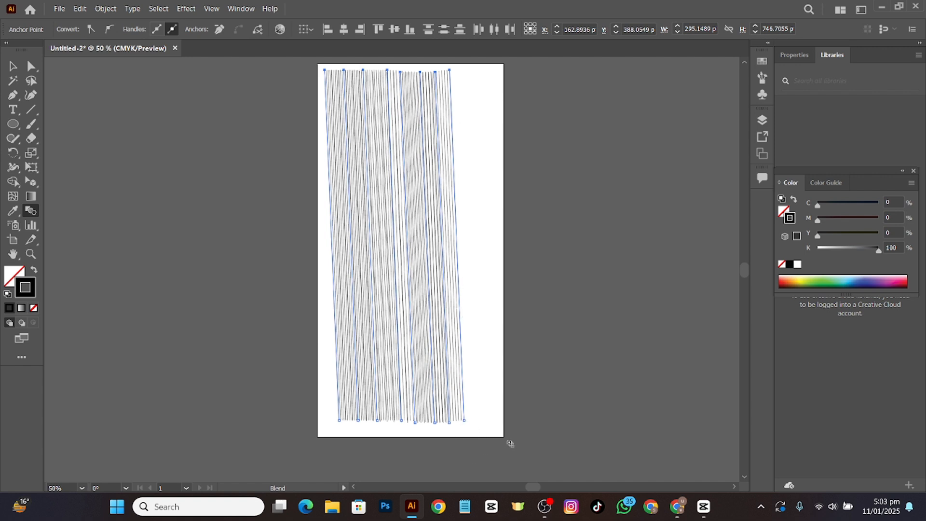
# Spread the lower ends of the two outermost lines outward past the artboard's sides.
pyautogui.press('a')
pyautogui.moveTo(463, 421); pyautogui.dragTo(511, 430)
pyautogui.click(339, 422)
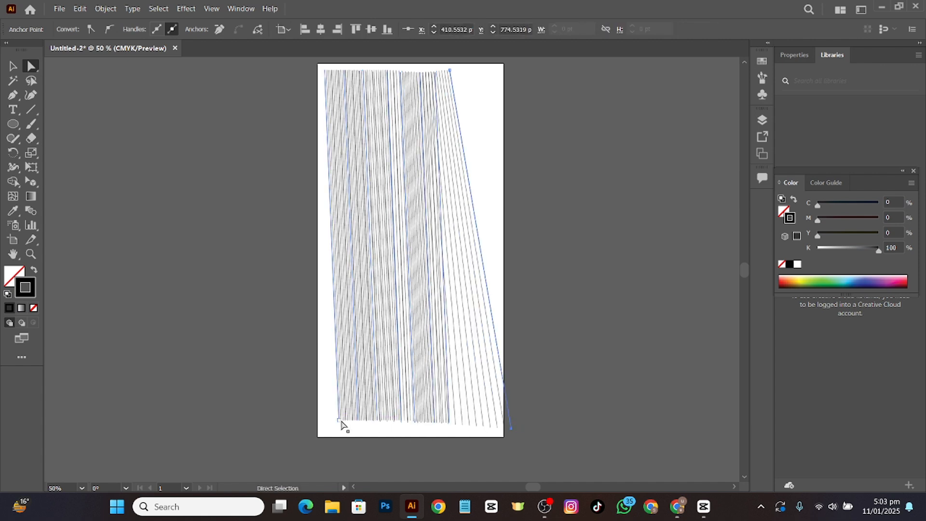
pyautogui.moveTo(340, 423); pyautogui.dragTo(288, 433)
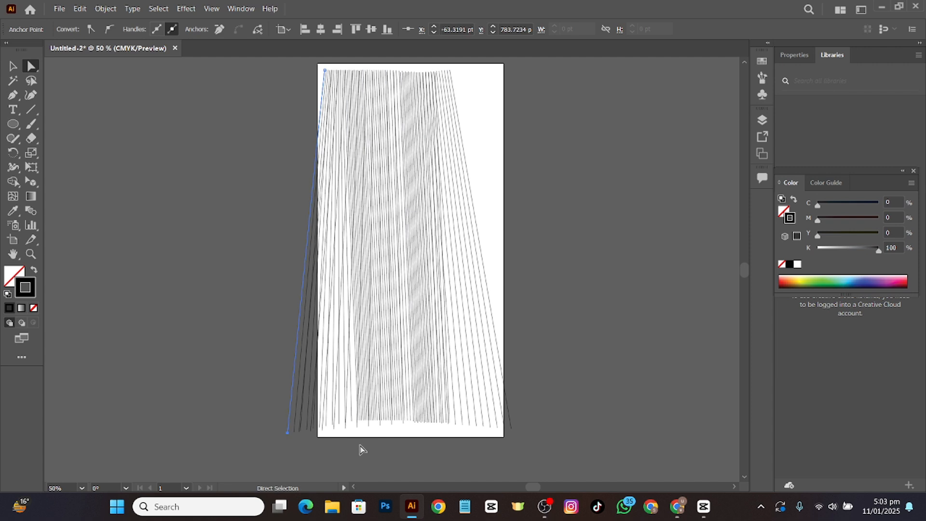
# Pull the upper ends of the two rightmost and two leftmost lines outward and above the artboard.
pyautogui.moveTo(464, 64); pyautogui.dragTo(491, 55)
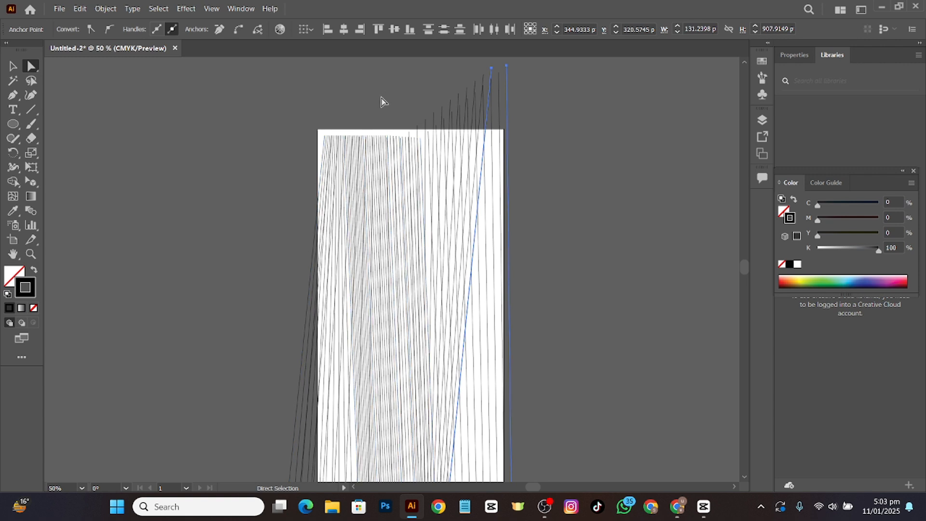
pyautogui.click(367, 142)
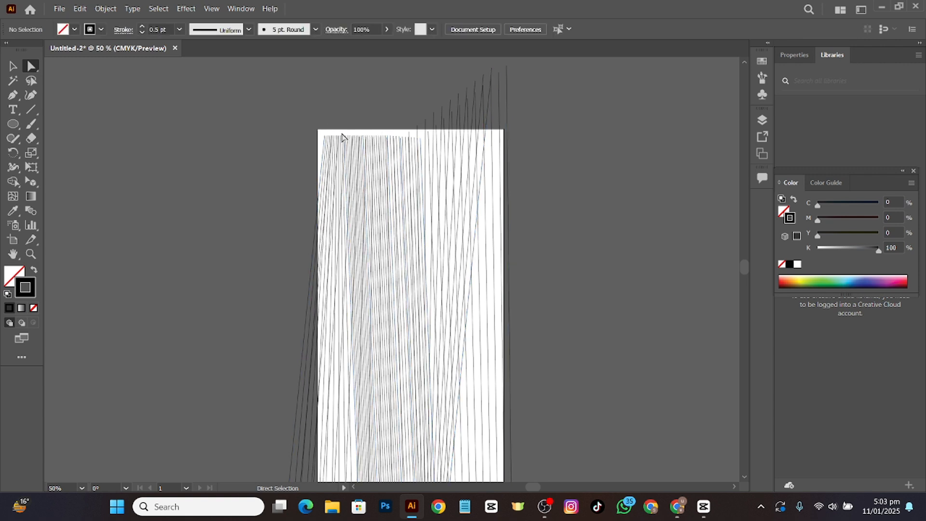
pyautogui.click(356, 197)
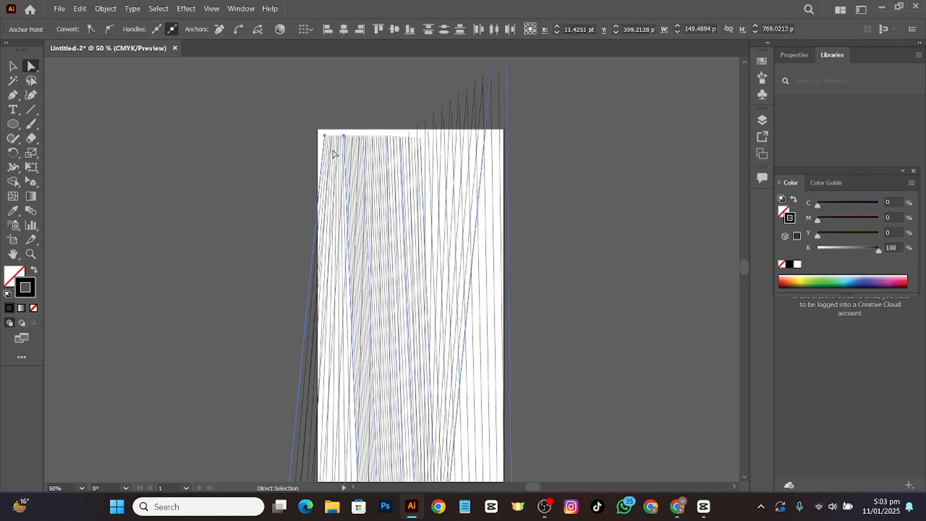
pyautogui.click(325, 139)
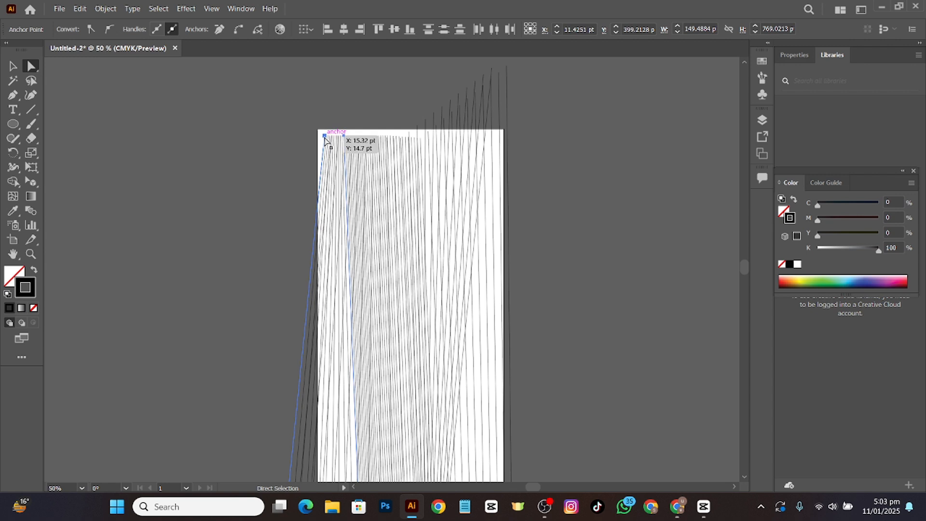
pyautogui.moveTo(324, 136); pyautogui.dragTo(289, 92)
# Raise the upper ends of the third and sixth lines above the artboard's top edge.
pyautogui.click(364, 170)
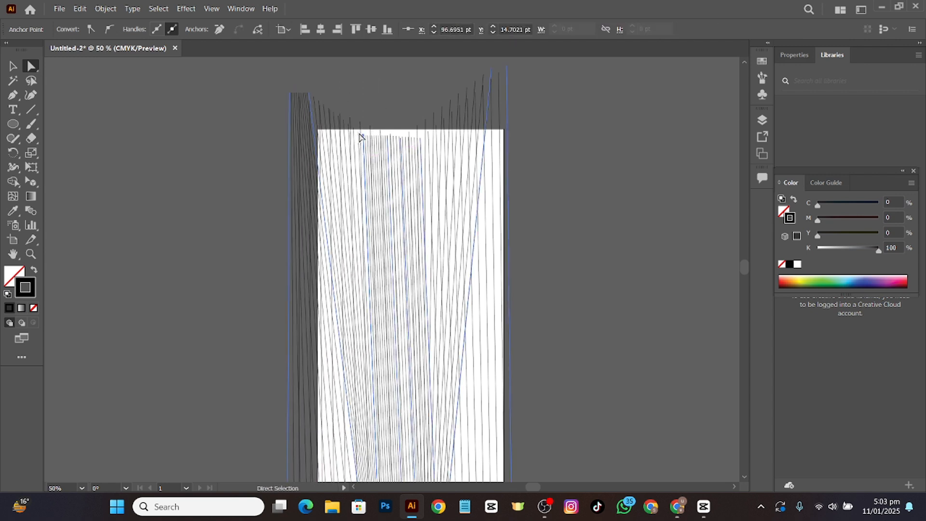
pyautogui.moveTo(361, 137); pyautogui.dragTo(373, 93)
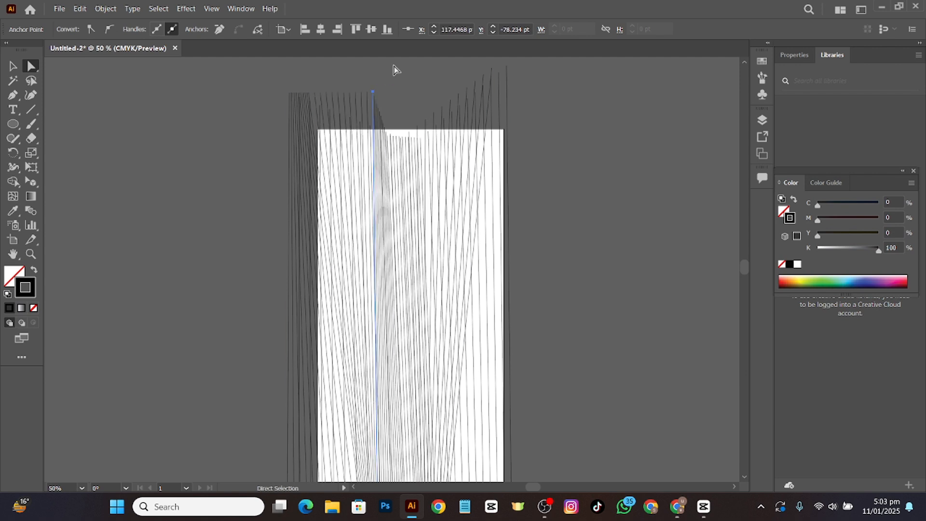
pyautogui.click(426, 182)
pyautogui.click(421, 139)
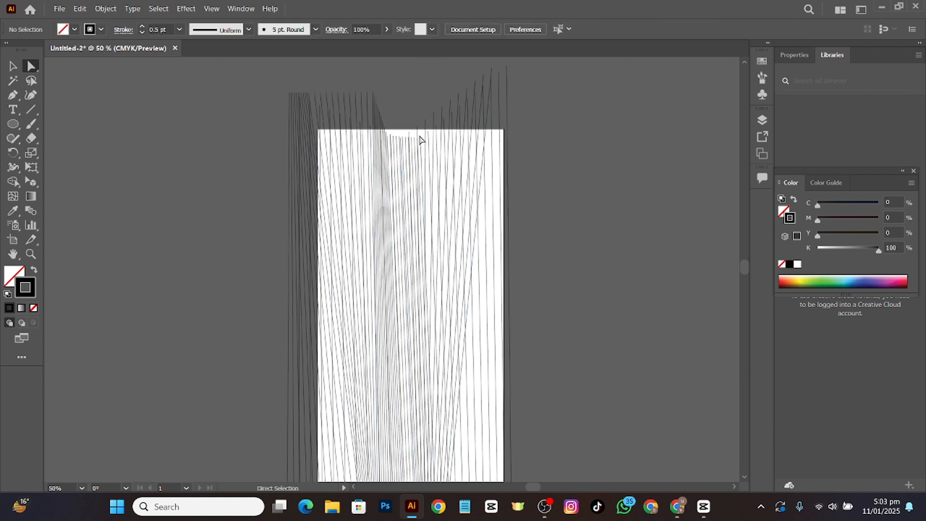
pyautogui.moveTo(421, 159); pyautogui.dragTo(414, 123)
pyautogui.click(428, 149)
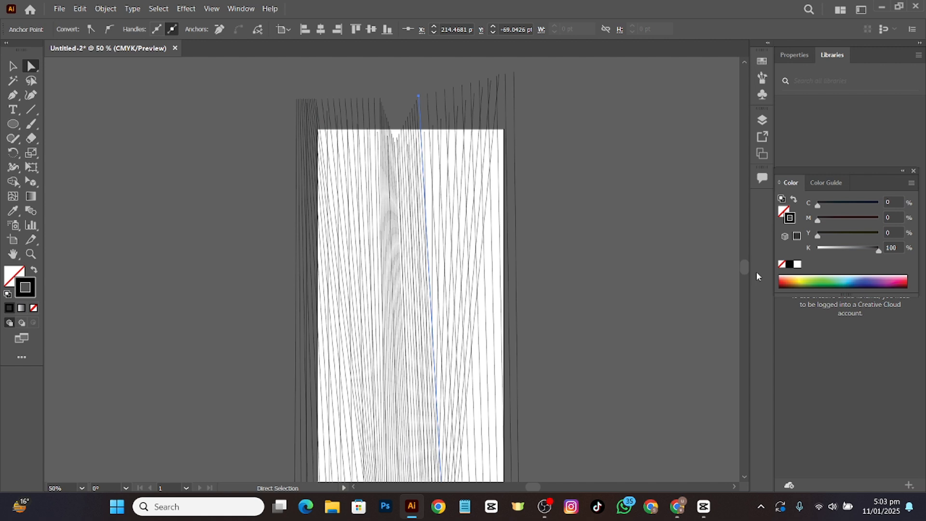
# Clear the whole line blend from the artboard.
pyautogui.moveTo(746, 271); pyautogui.dragTo(753, 272)
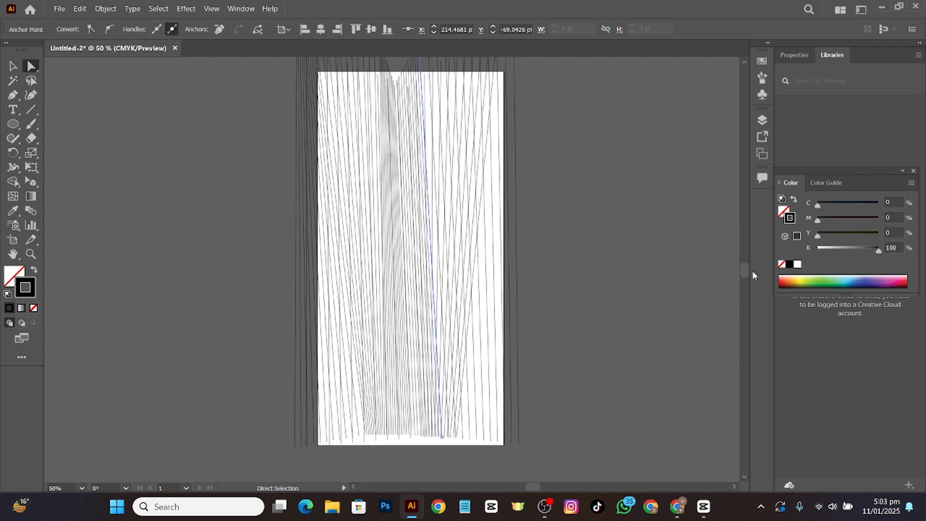
pyautogui.moveTo(530, 422); pyautogui.dragTo(221, 161)
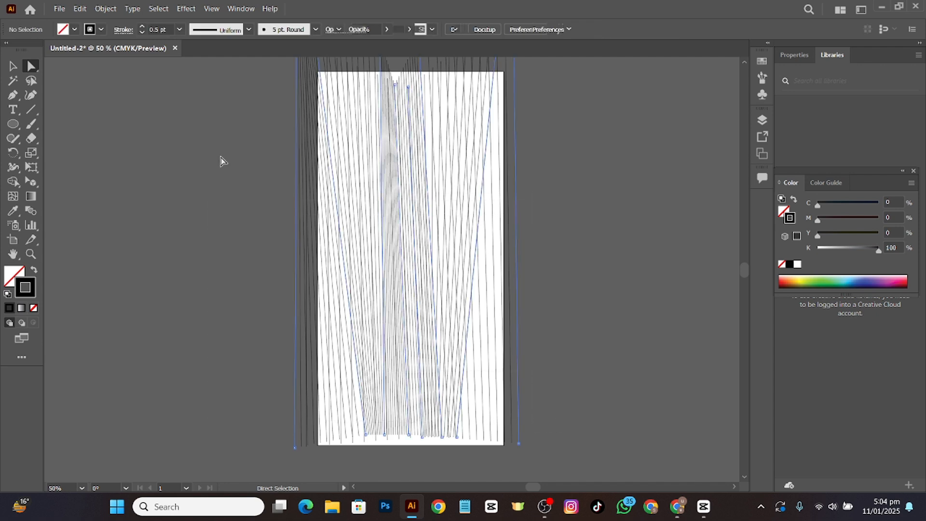
pyautogui.hotkey('ctrl', 'alt', 'b')
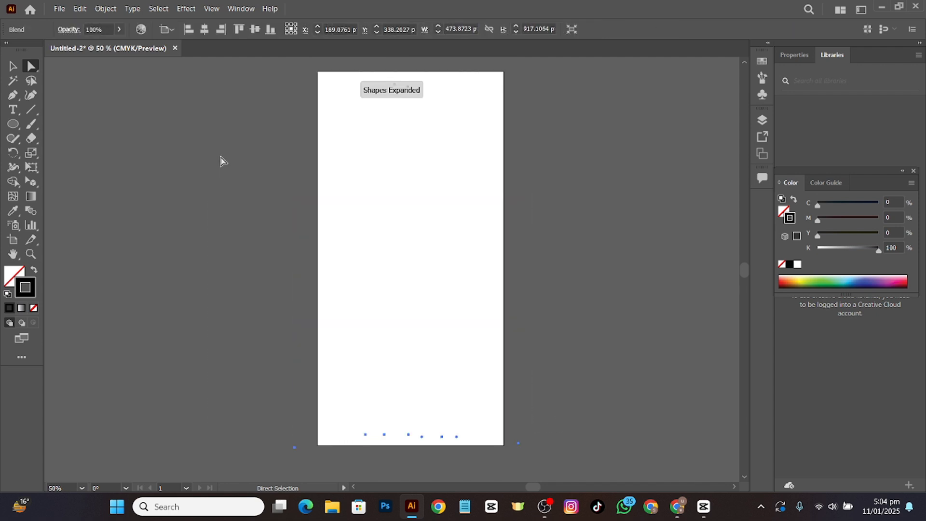
pyautogui.click(221, 157)
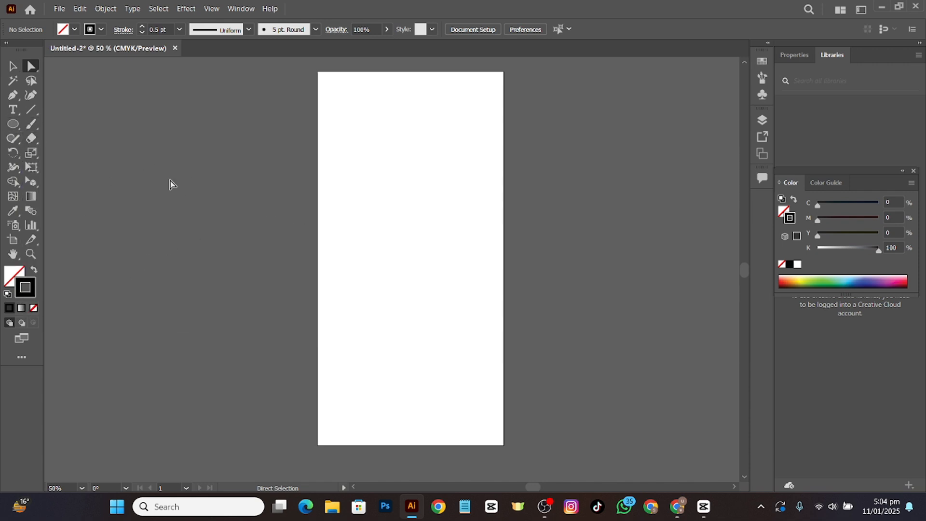
# Enlarge the artboard on both sides and downward to about 770 by 819 pt.
pyautogui.click(16, 244)
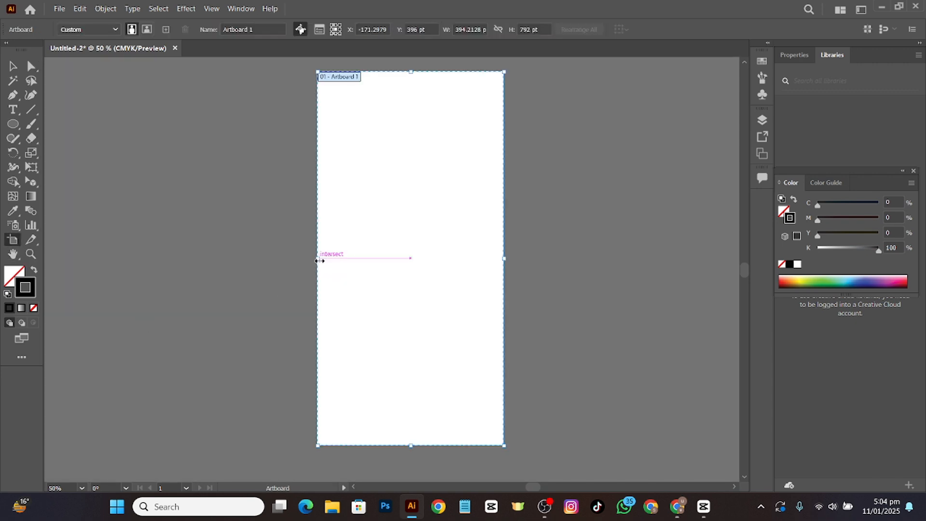
pyautogui.moveTo(320, 260); pyautogui.dragTo(220, 259)
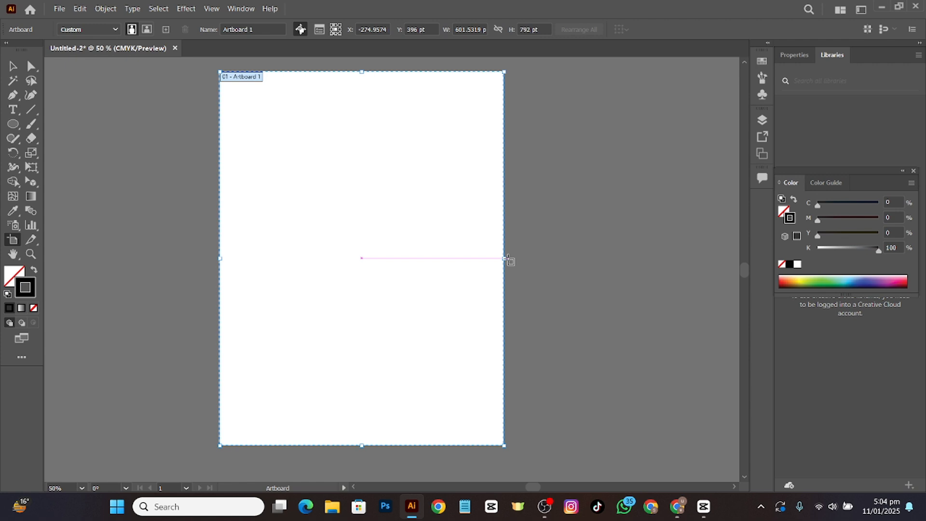
pyautogui.moveTo(504, 260); pyautogui.dragTo(584, 258)
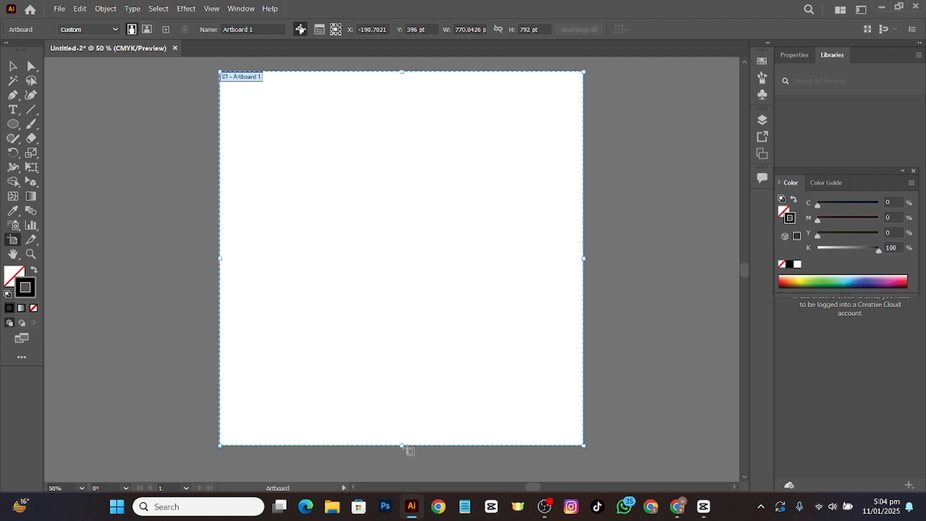
pyautogui.moveTo(404, 447); pyautogui.dragTo(404, 458)
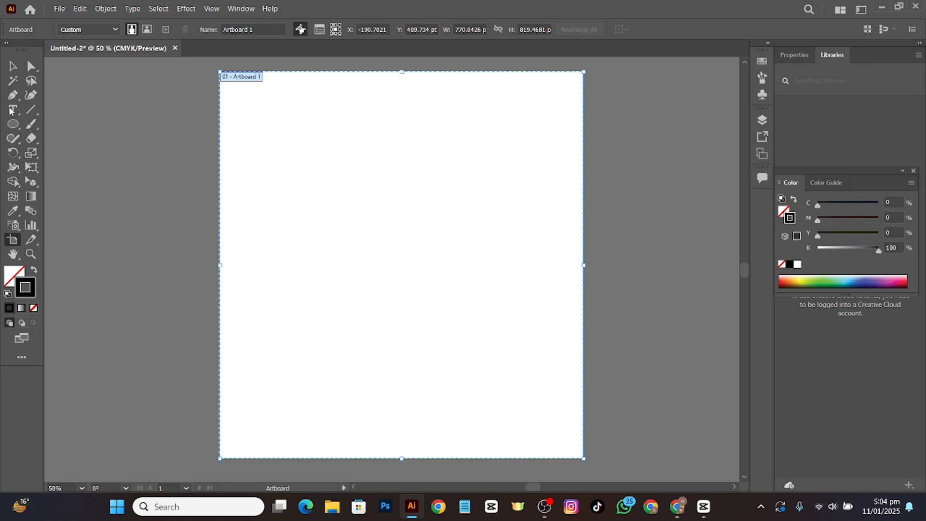
# Draw a small, nearly square rectangle in the artboard's upper part and shift it toward the horizontal centre.
pyautogui.click(13, 124)
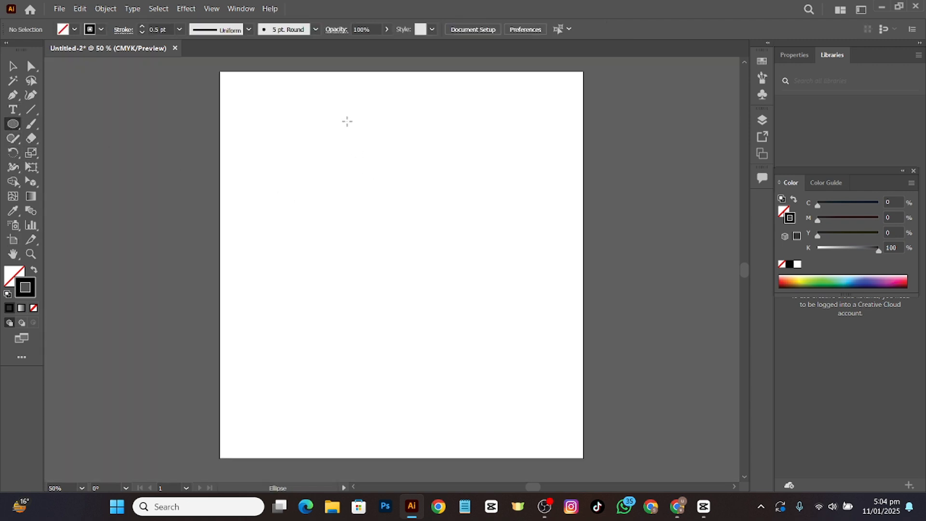
pyautogui.press('m')
pyautogui.moveTo(329, 133); pyautogui.dragTo(364, 171)
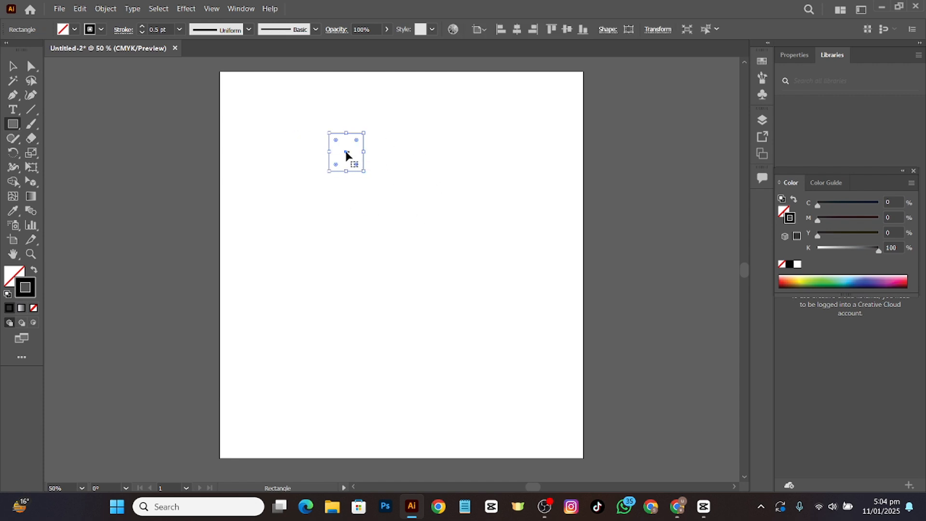
pyautogui.moveTo(347, 154); pyautogui.dragTo(388, 155)
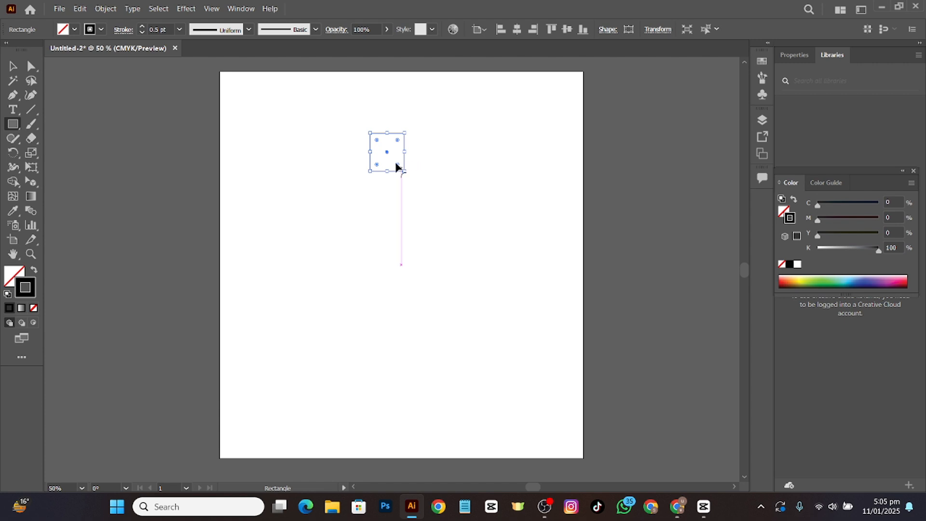
pyautogui.moveTo(396, 164); pyautogui.dragTo(397, 188)
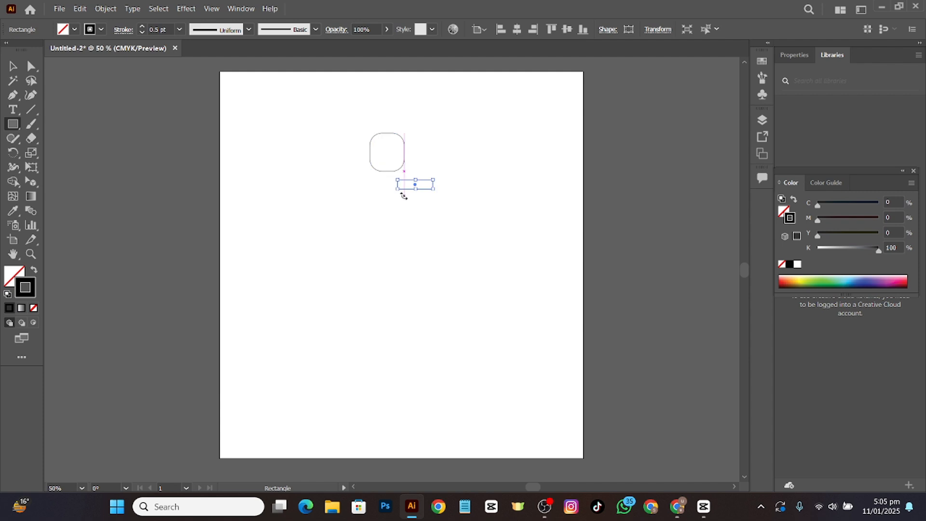
pyautogui.hotkey('ctrl', 'z')
pyautogui.hotkey('ctrl', 'z')
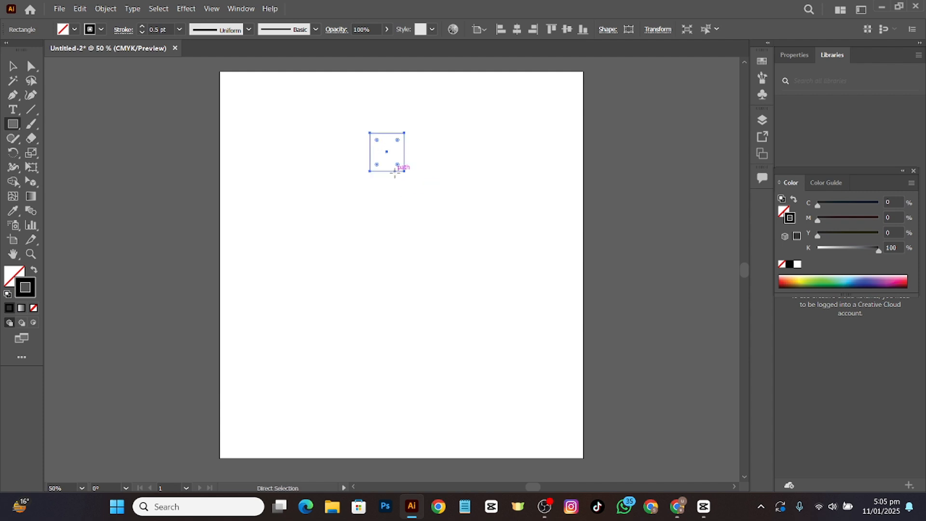
# Round only the rectangle's lower-right corner to a radius of about 27 pt.
pyautogui.press('a')
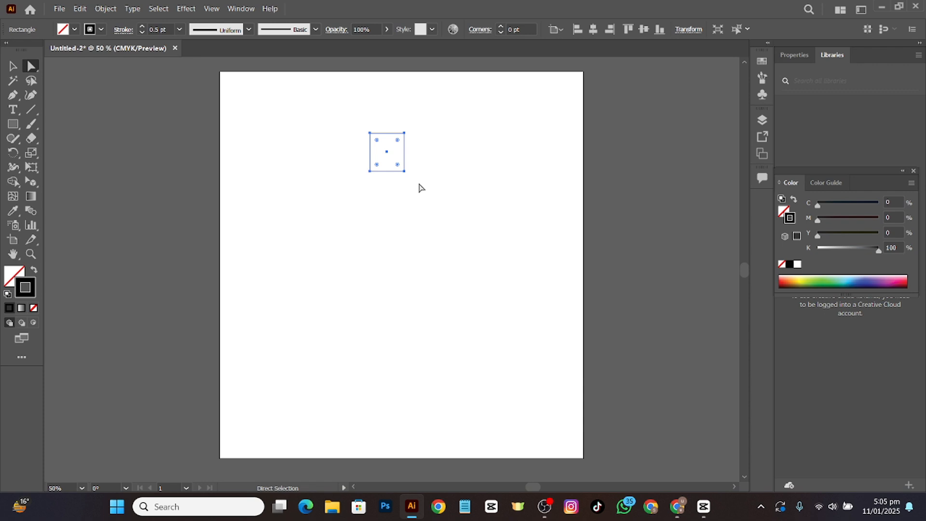
pyautogui.click(419, 188)
pyautogui.moveTo(416, 178); pyautogui.dragTo(393, 159)
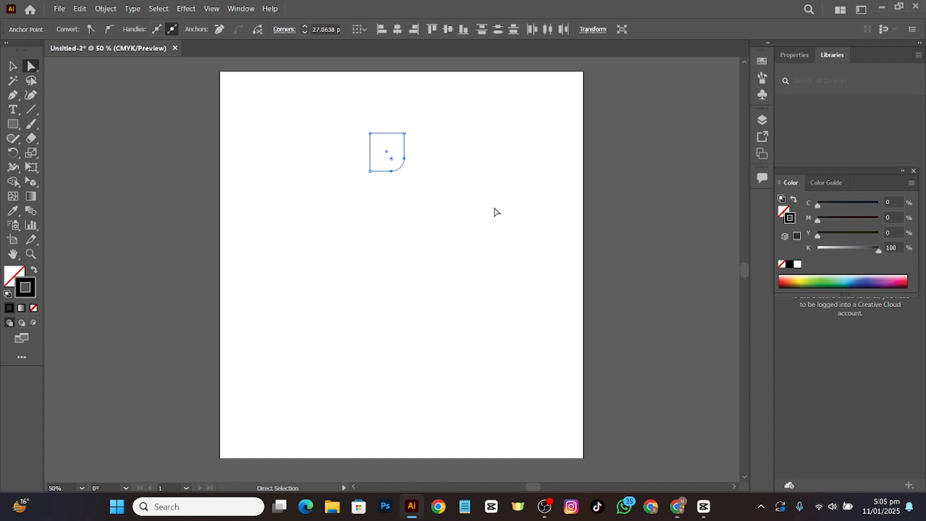
# Select the rounded rectangle and check the current blend options, closing them without a change.
pyautogui.moveTo(418, 103); pyautogui.dragTo(371, 186)
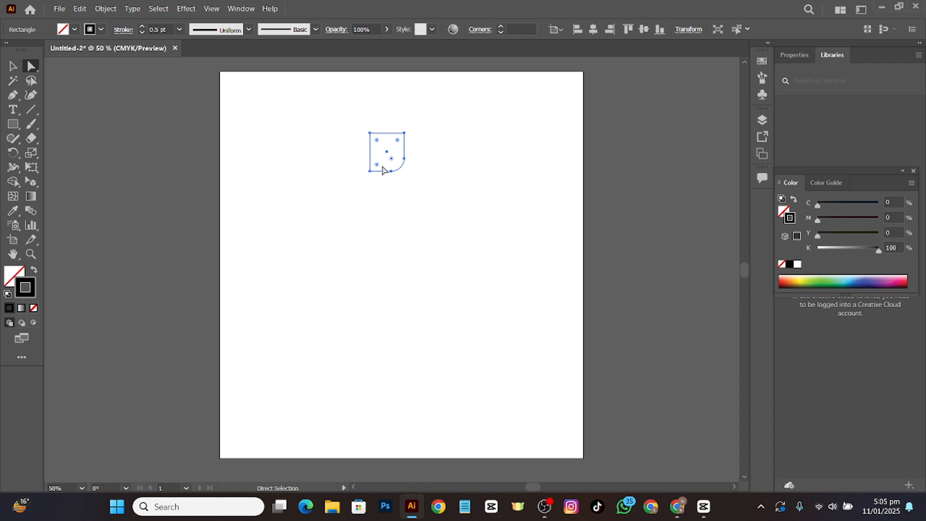
pyautogui.press('ctrl')
pyautogui.doubleClick(32, 211)
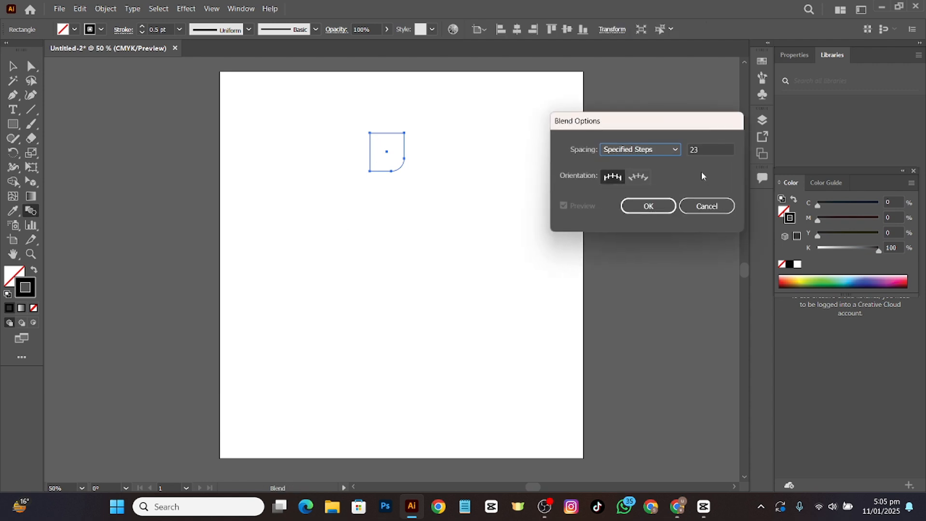
pyautogui.click(711, 208)
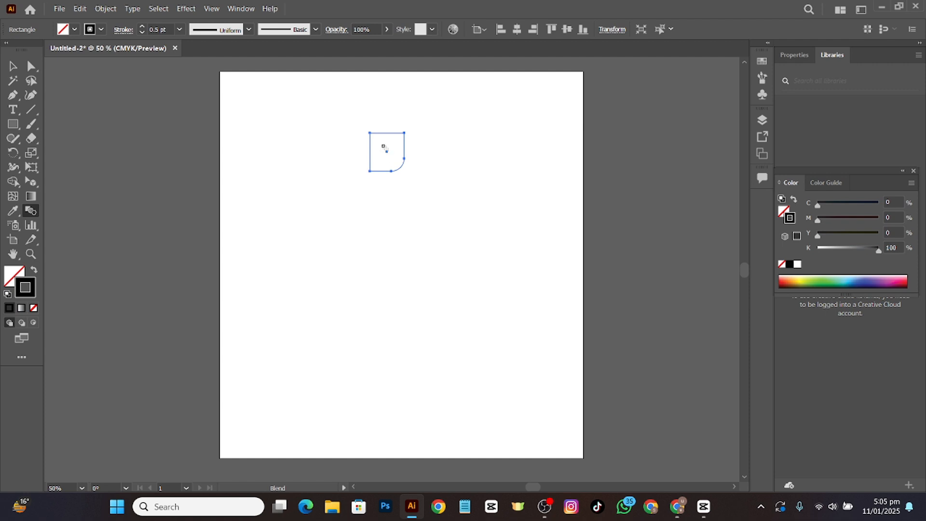
# Copy the rounded rectangle to form a column of four, plus one copy beside the second shape.
pyautogui.press('a')
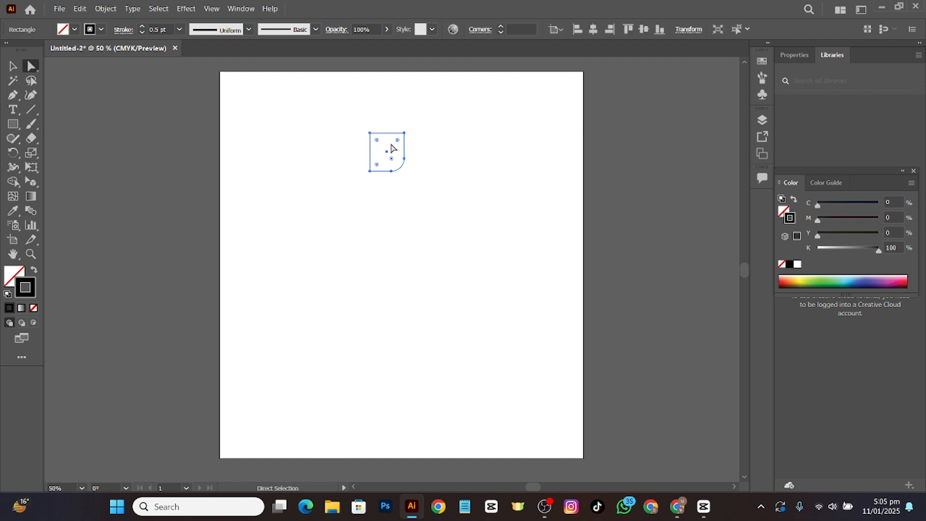
pyautogui.click(390, 170)
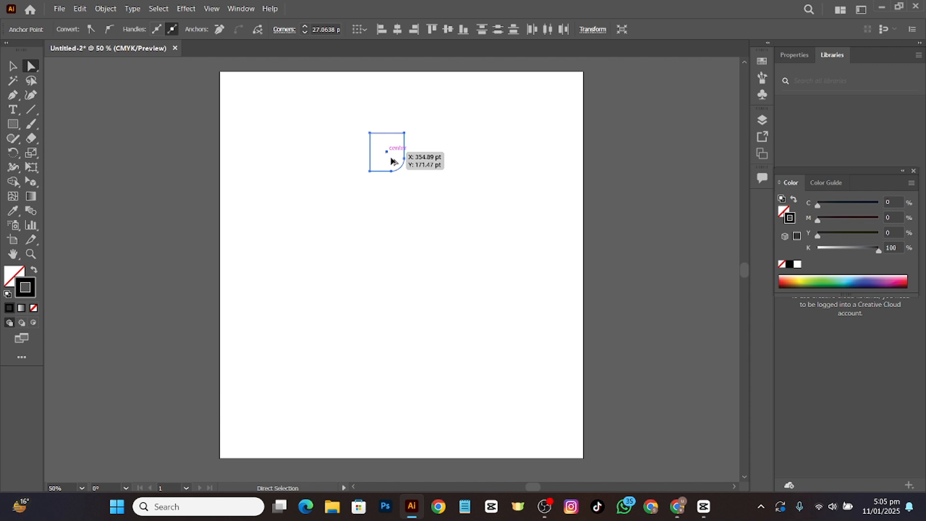
pyautogui.moveTo(388, 156); pyautogui.dragTo(440, 211)
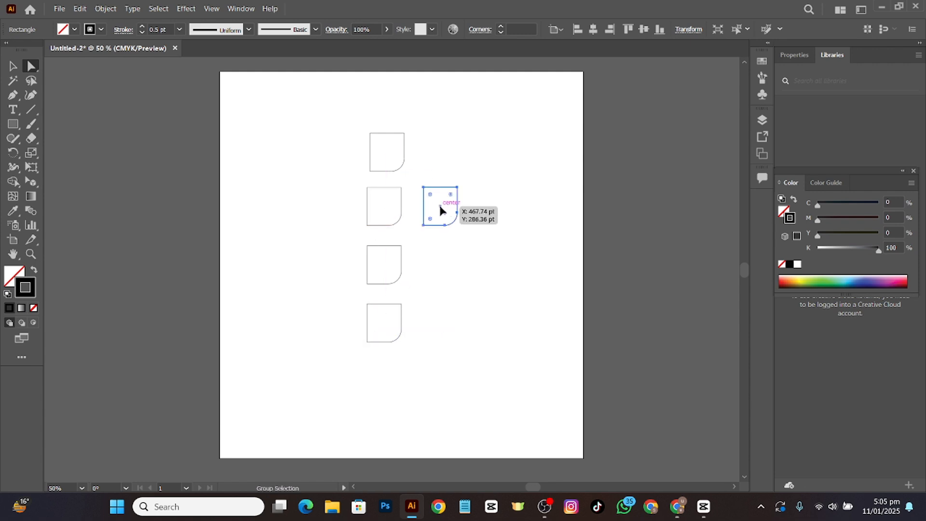
pyautogui.moveTo(389, 144); pyautogui.dragTo(467, 165)
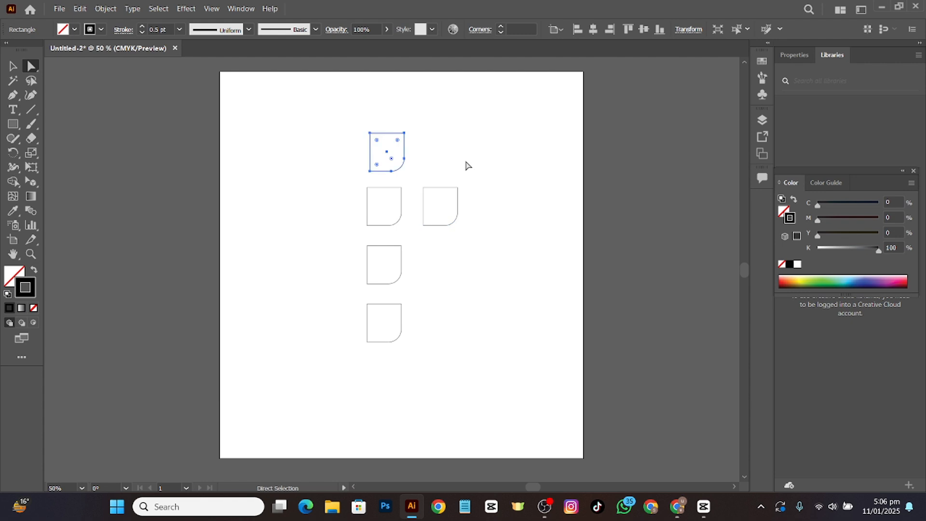
# Select all five rounded rectangles and blend them together.
pyautogui.moveTo(529, 112); pyautogui.dragTo(348, 348)
pyautogui.press('ctrl')
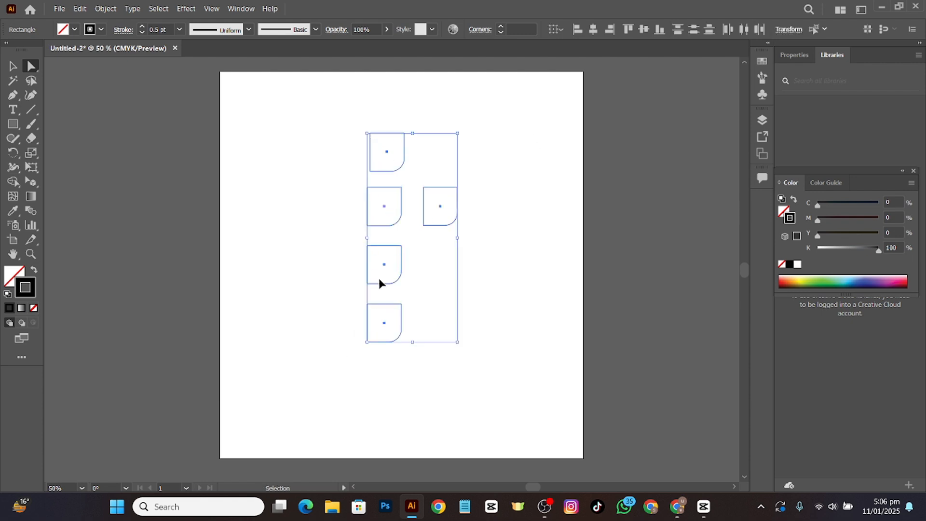
pyautogui.hotkey('ctrl', 'alt', 'b')
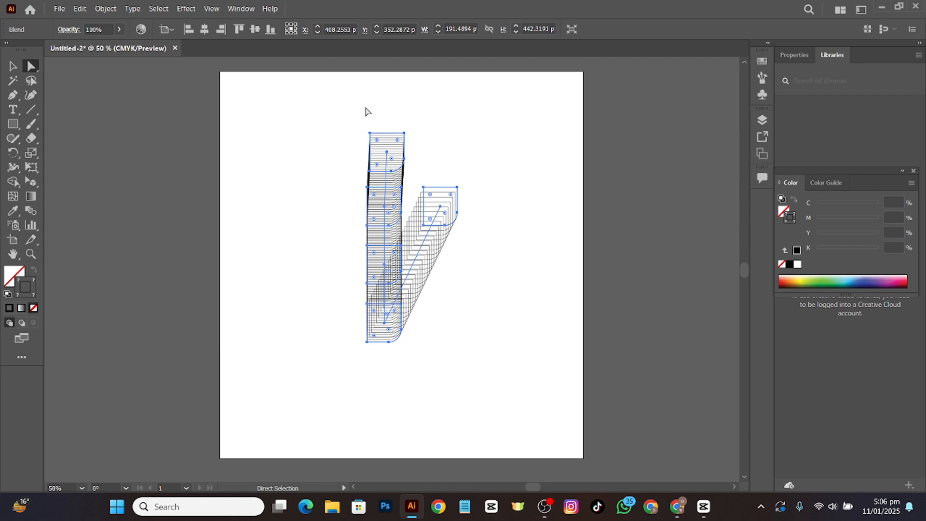
# Delete the rounded-rectangle blend from the artboard.
pyautogui.moveTo(366, 104); pyautogui.dragTo(494, 369)
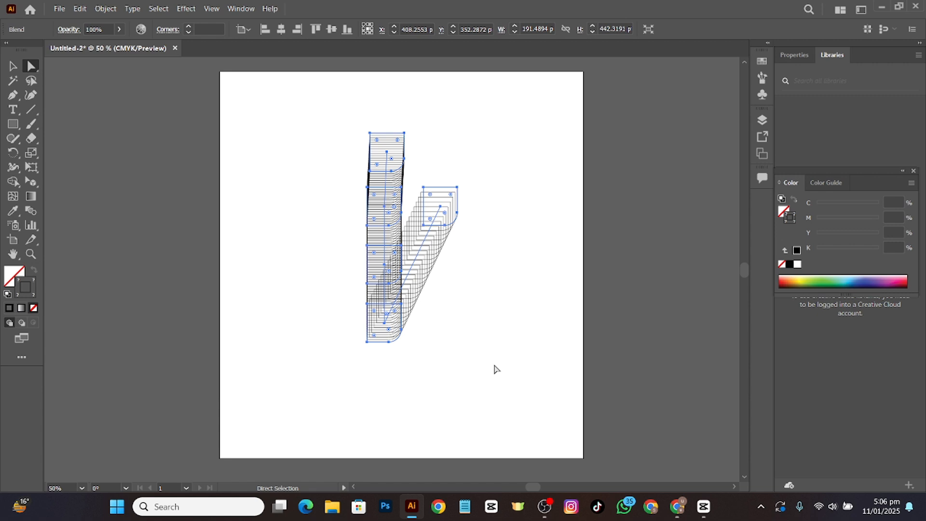
pyautogui.press('Delete')
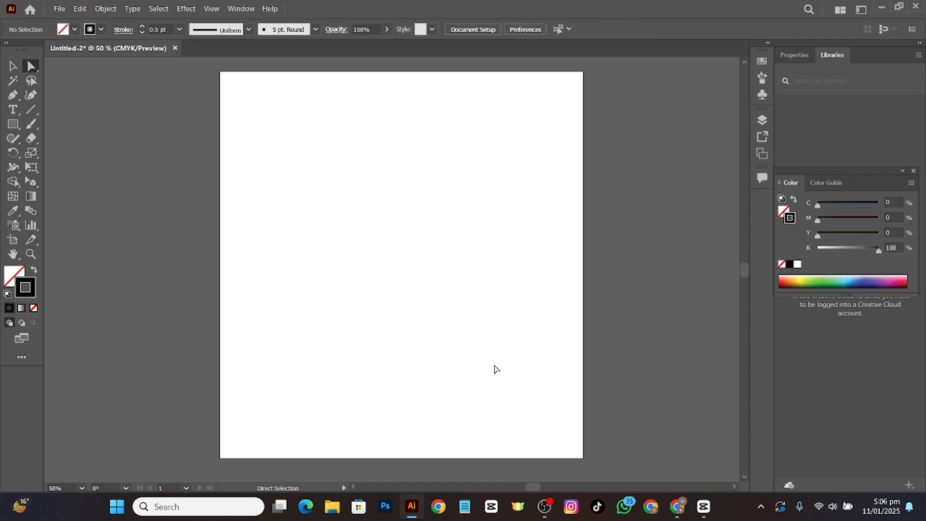